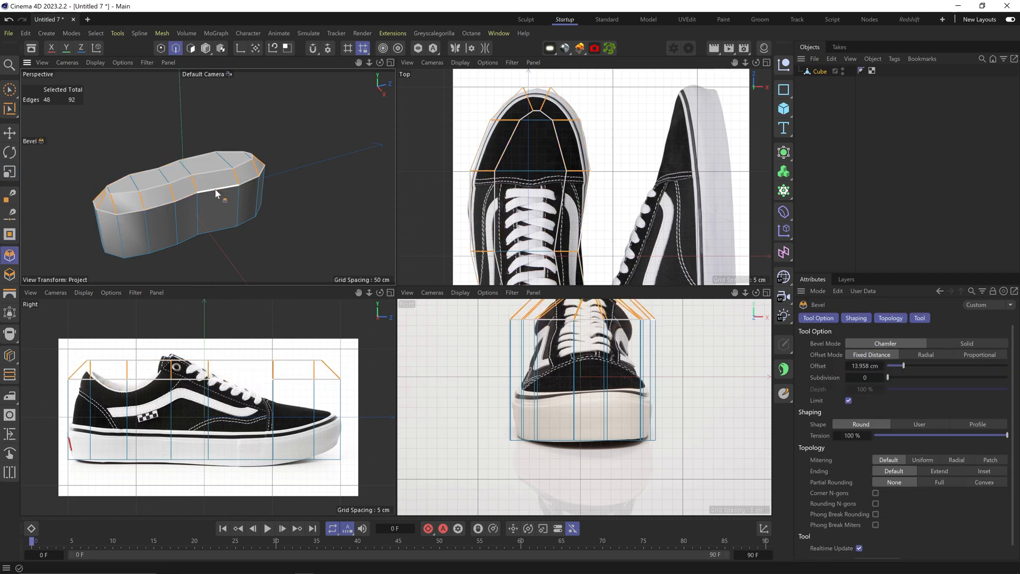
- Move the upper heel and ankle edges to follow the shoe's collar outline in the side reference
key(e)
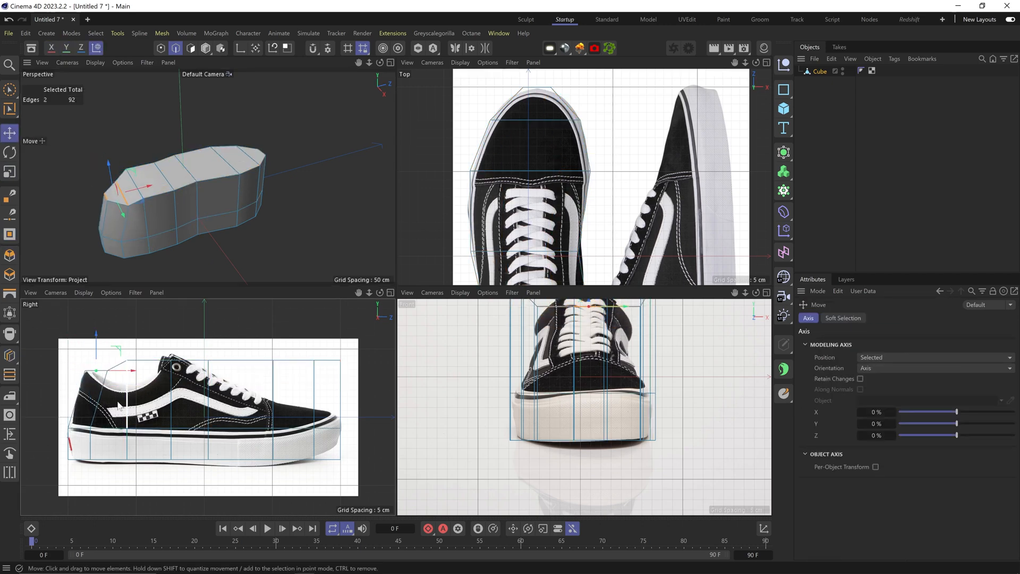
click(87, 360)
drag(87, 340, 87, 346)
scroll(156, 387, up, 5)
click(181, 343)
mouse_move(181, 323)
mouse_down()
mouse_move(181, 311)
mouse_move(241, 326)
mouse_up()
- Lower the upper edges over the forefoot and toe to match the sneaker's side profile
alt+middle_drag(266, 398, 178, 447)
click(260, 391)
drag(260, 385, 260, 425)
drag(330, 372, 330, 401)
alt+middle_drag(266, 399, 277, 350)
drag(353, 430, 348, 430)
- Move the bottom edges to follow the underside of the sole in the side reference
alt+drag(243, 229, 270, 217)
click(243, 232)
alt+middle_drag(133, 404, 315, 390)
drag(306, 404, 306, 413)
click(223, 235)
drag(245, 404, 245, 411)
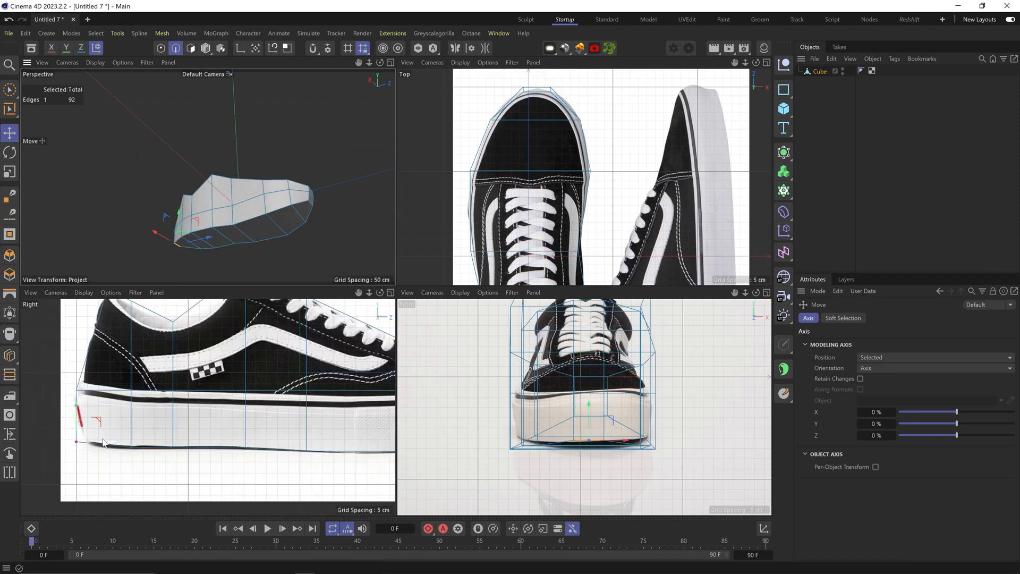
- Add loop cuts across the ankle opening and lower the new top edges to the collar's curve
alt+middle_drag(181, 355, 196, 400)
key(k)
key(l)
click(167, 361)
key(e)
alt+drag(239, 175, 212, 234)
drag(168, 331, 167, 345)
click(184, 177)
drag(145, 322, 145, 328)
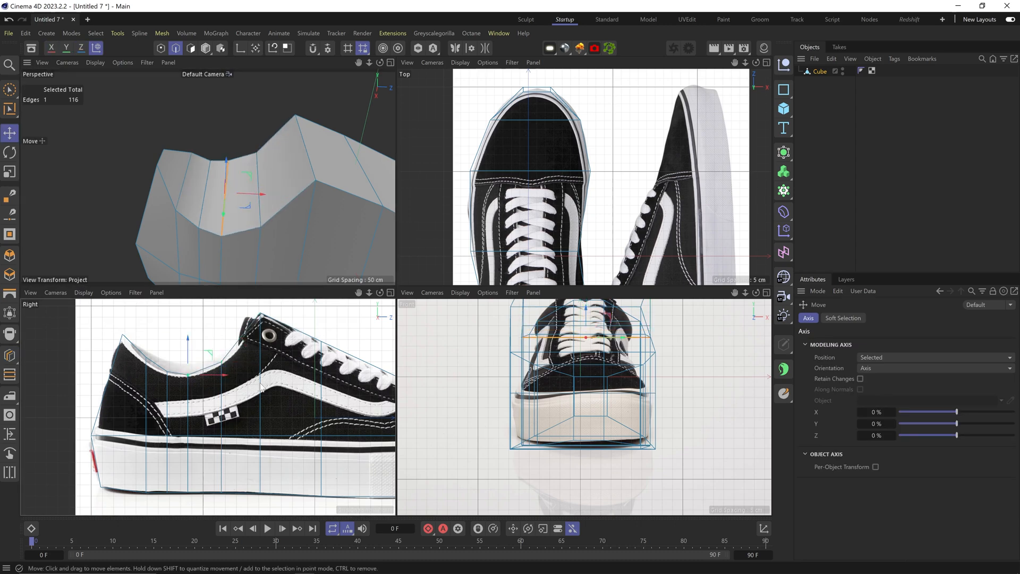
- Lower the next top edge of the shoe body onto the reference profile in the side view
alt+middle_drag(290, 330, 223, 343)
click(364, 171)
drag(253, 319, 254, 327)
click(372, 223)
- Add a loop cut across the forefoot, in front of the laces
click(200, 159)
key(k)
key(l)
click(223, 405)
key(e)
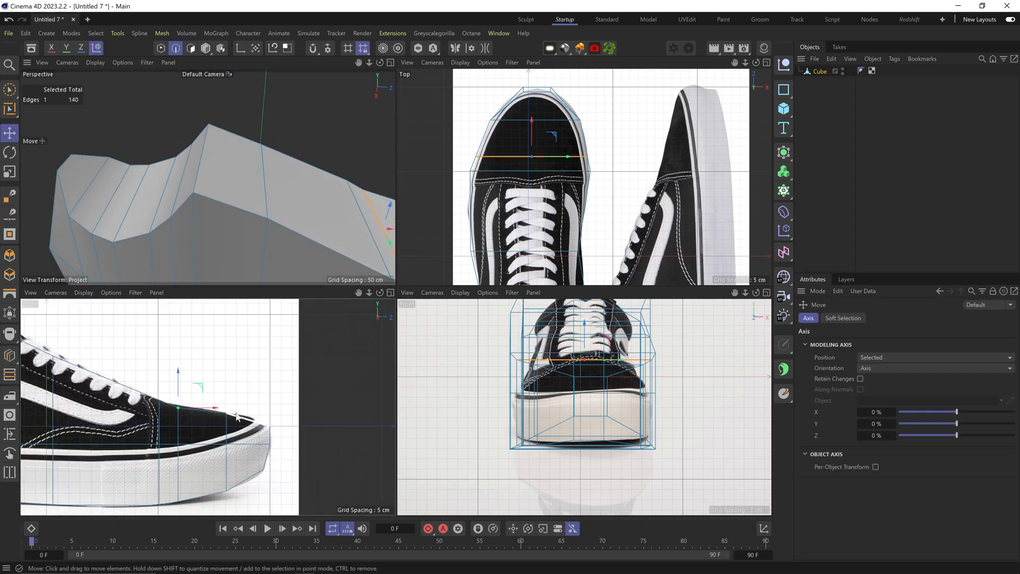
- Select the heel-side points of the middle edge row in point mode and line them up with the sole's upper border
alt+drag(298, 213, 213, 175)
alt+middle_drag(268, 416, 223, 440)
click(262, 228)
scroll(276, 431, down, 4)
scroll(132, 412, up, 6)
click(161, 48)
click(10, 89)
click(205, 407)
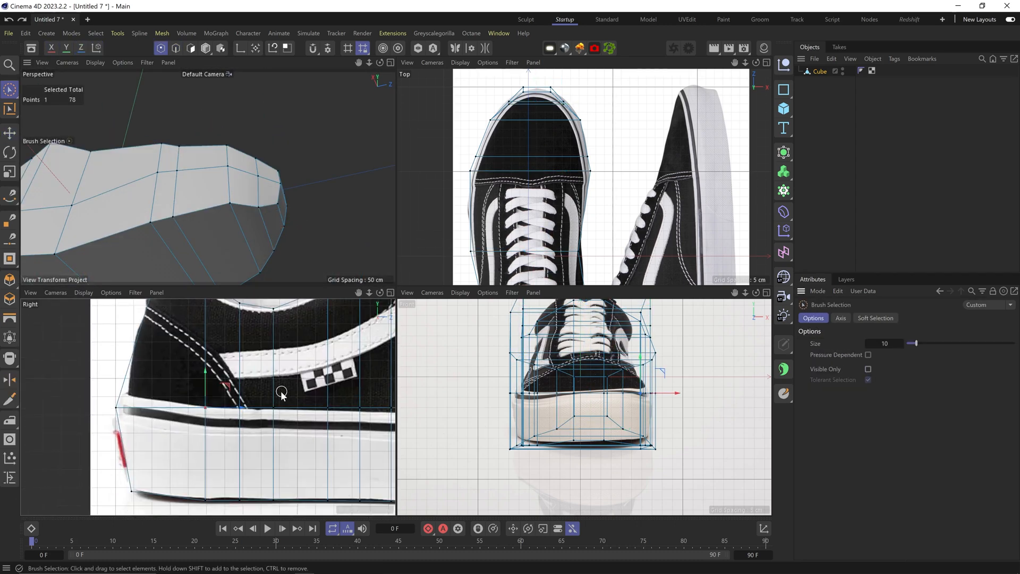
alt+middle_drag(239, 393, 149, 399)
click(150, 413)
- Move the midfoot and forefoot side points onto the upper border of the sole
alt+middle_drag(318, 398, 128, 383)
drag(177, 367, 177, 374)
alt+middle_drag(287, 377, 233, 384)
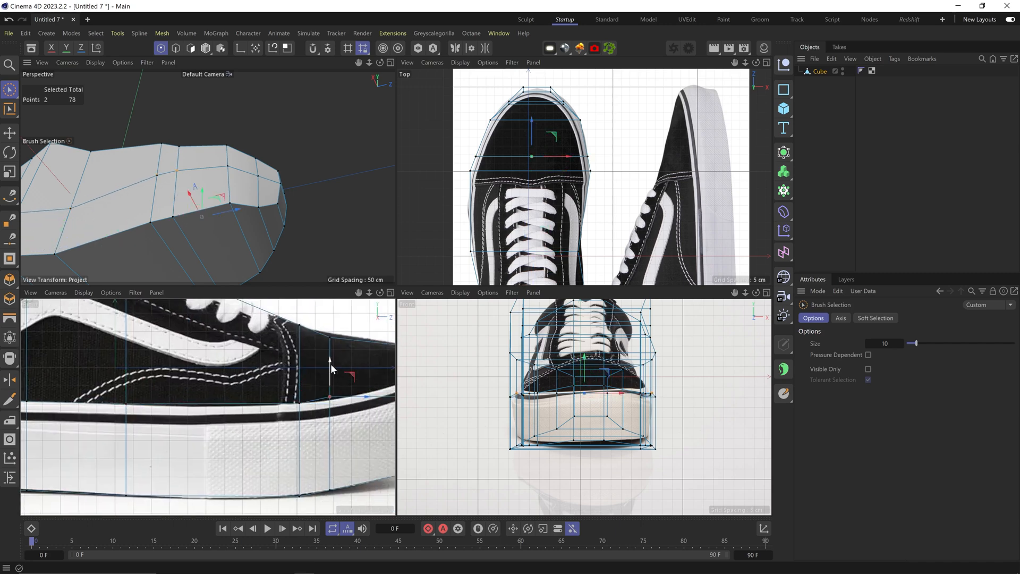
alt+middle_drag(329, 377, 172, 381)
click(287, 408)
drag(283, 373, 283, 341)
- Delete the unwanted geometry at the toe and activate the Polygon Pen on the toe's edges
scroll(312, 393, up, 3)
alt+drag(284, 212, 234, 175)
key(Delete)
alt+drag(298, 170, 257, 136)
click(176, 49)
click(10, 196)
scroll(218, 162, up, 3)
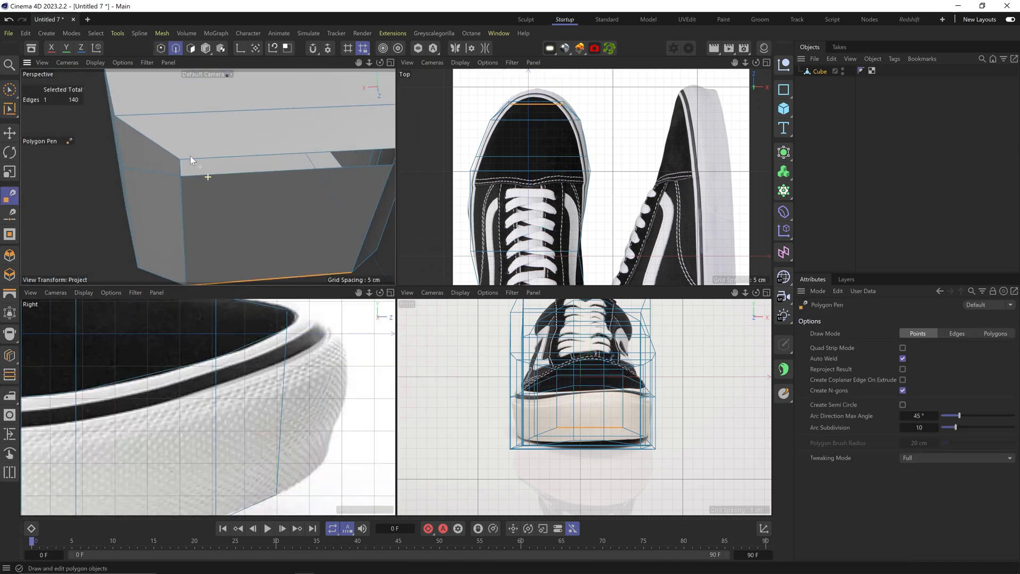
- Select the toe geometry and add a loop cut near the toe tip
scroll(234, 165, down, 3)
click(191, 48)
key(e)
click(294, 179)
scroll(277, 398, down, 4)
key(k)
key(l)
click(287, 338)
- Scale and move the front toe edges to fit the sole's tip in the side reference
click(176, 48)
key(t)
drag(287, 366, 287, 375)
key(e)
drag(288, 375, 287, 372)
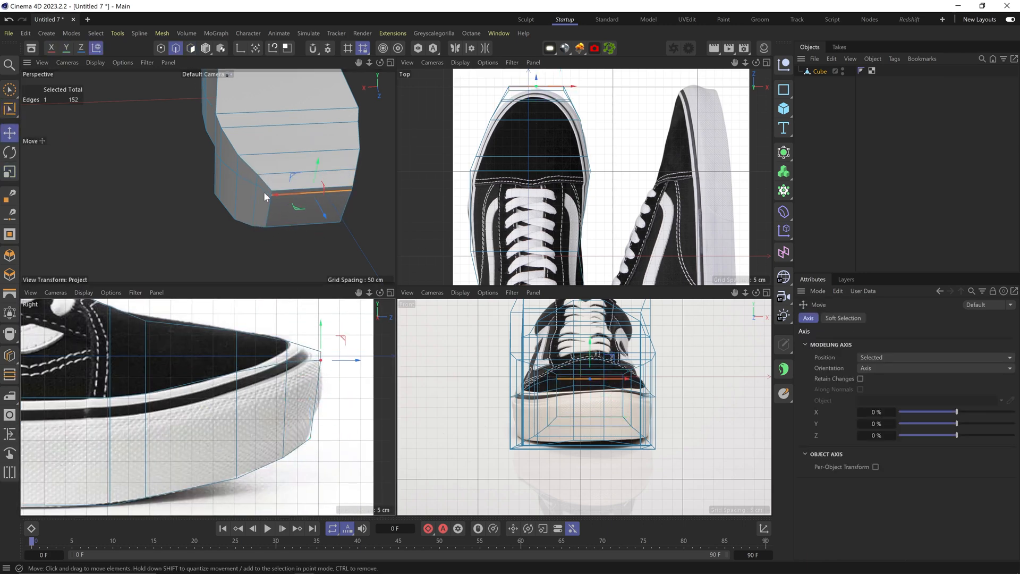
key(e)
drag(286, 319, 287, 330)
- Adjust the toe's side points and move its front top edge forward and down to the toe tip
alt+drag(240, 187, 297, 175)
scroll(287, 159, up, 3)
click(277, 143)
shift+click(321, 98)
key(w)
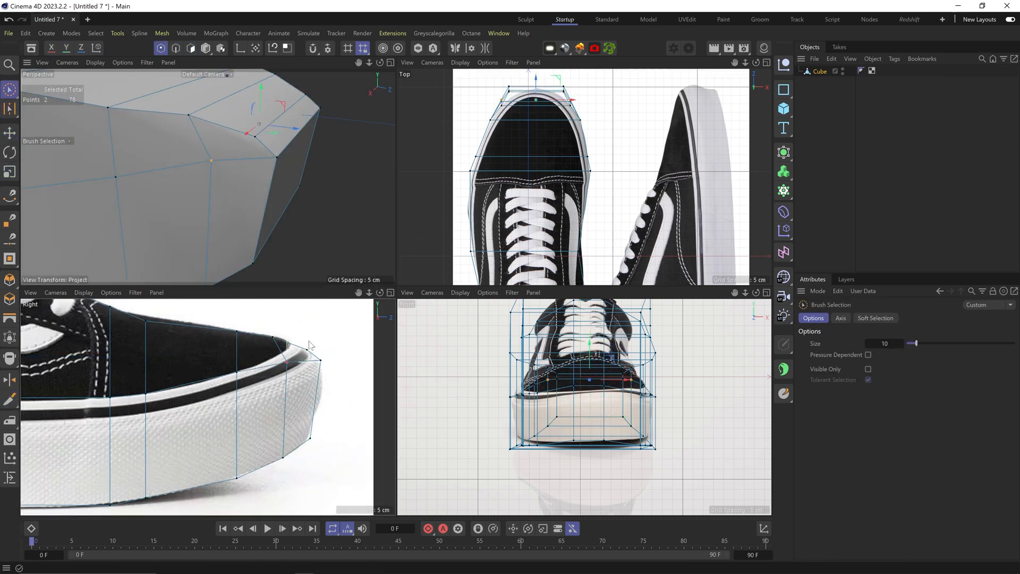
key(e)
alt+drag(297, 176, 250, 170)
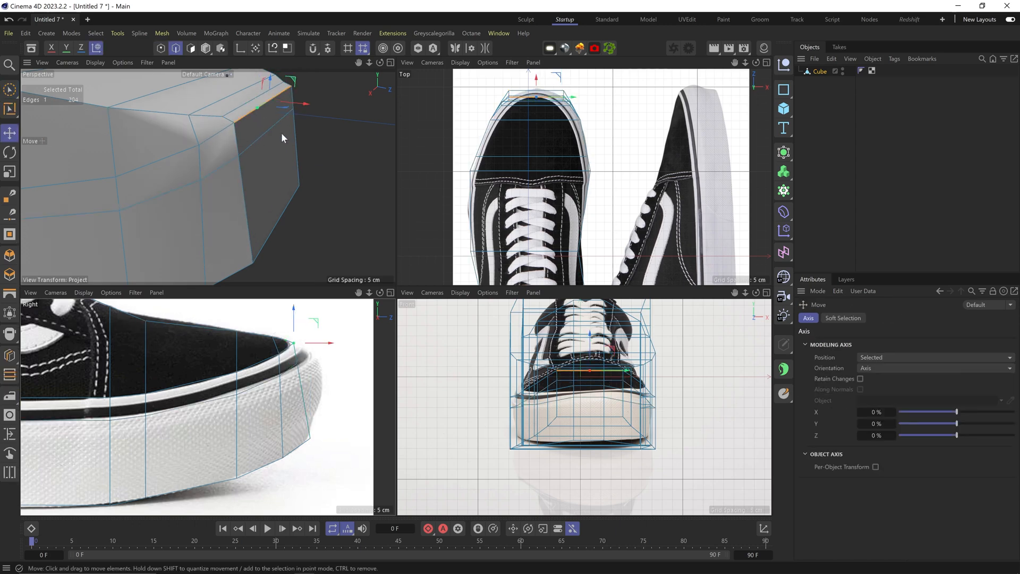
drag(294, 343, 317, 353)
scroll(536, 95, up, 4)
key(t)
- Add a Subdivision Surface as the parent of the Cube and reselect the Cube
mouse_move(239, 176)
alt+mouse_down()
mouse_move(287, 159)
mouse_move(211, 130)
mouse_move(202, 181)
mouse_move(176, 223)
alt+mouse_up()
alt+click(784, 152)
click(826, 82)
key(9)
- Turn off the subdivision smoothing and reposition the selected points of the shoe cage
click(211, 129)
click(886, 71)
shift+click(220, 202)
key(e)
drag(146, 218, 234, 181)
drag(228, 124, 267, 172)
- Scale the selected points narrower to fit the front reference
key(t)
alt+middle_drag(595, 340, 580, 378)
drag(610, 338, 586, 341)
key(t)
- Select further points of the shoe cage and scale them inward to refine the body's shape
alt+drag(248, 139, 213, 213)
key(0)
key(e)
key(t)
mouse_move(195, 250)
mouse_down()
mouse_move(208, 257)
mouse_move(332, 111)
mouse_move(213, 181)
mouse_move(240, 196)
mouse_move(256, 186)
mouse_move(114, 195)
mouse_up()
click(182, 205)
- Turn the subdivision smoothing on briefly to check the rounded shoe shape against the references
scroll(239, 393, down, 5)
scroll(532, 186, down, 5)
key(e)
key(t)
click(886, 71)
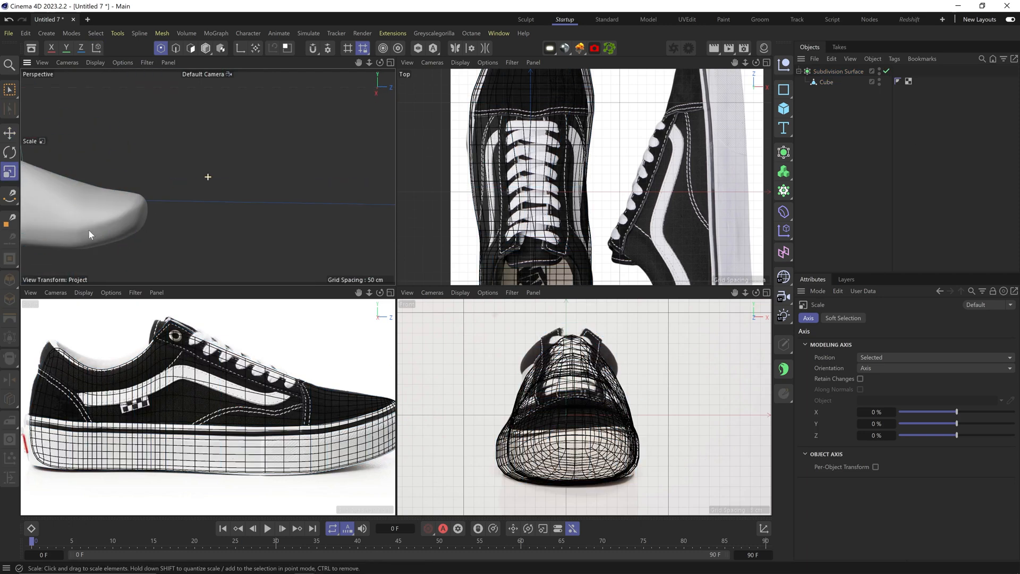
click(918, 151)
click(886, 71)
- Select the two opposite points on a cross row of the Cube and scale them closer together in the top view
click(826, 82)
key(e)
scroll(531, 104, up, 5)
click(461, 105)
shift+click(592, 105)
key(t)
drag(659, 139, 584, 138)
- Select the pair of upper points on the toe cap's cross row and adjust their spacing
alt+middle_drag(633, 107, 667, 174)
key(0)
alt+middle_drag(570, 145, 549, 199)
key(e)
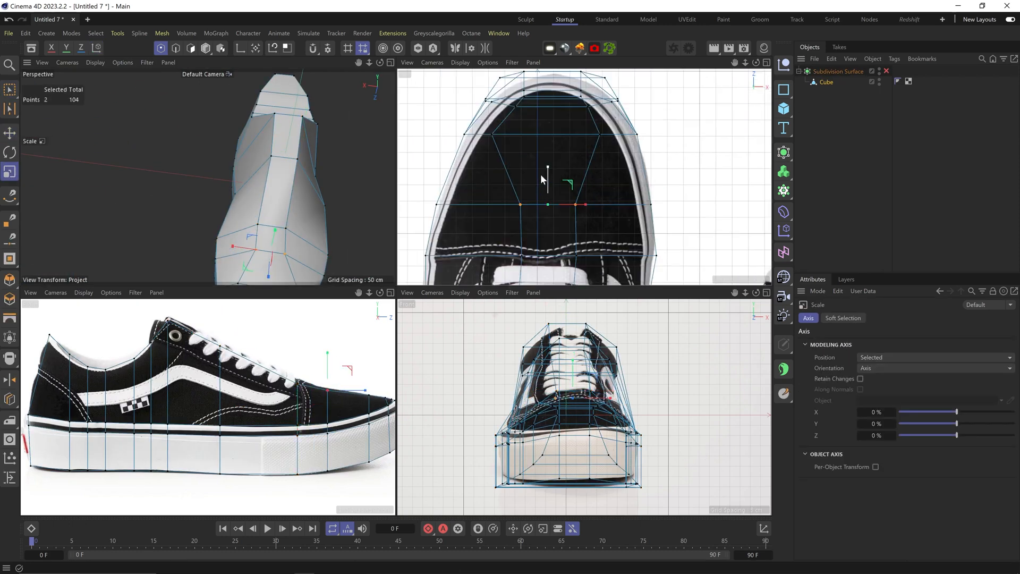
alt+middle_drag(549, 112, 579, 169)
key(t)
alt+drag(255, 132, 255, 181)
- Move the upper point at the toe cap's stitched seam slightly inward in the top view
alt+middle_drag(579, 255, 552, 85)
key(e)
drag(590, 115, 584, 115)
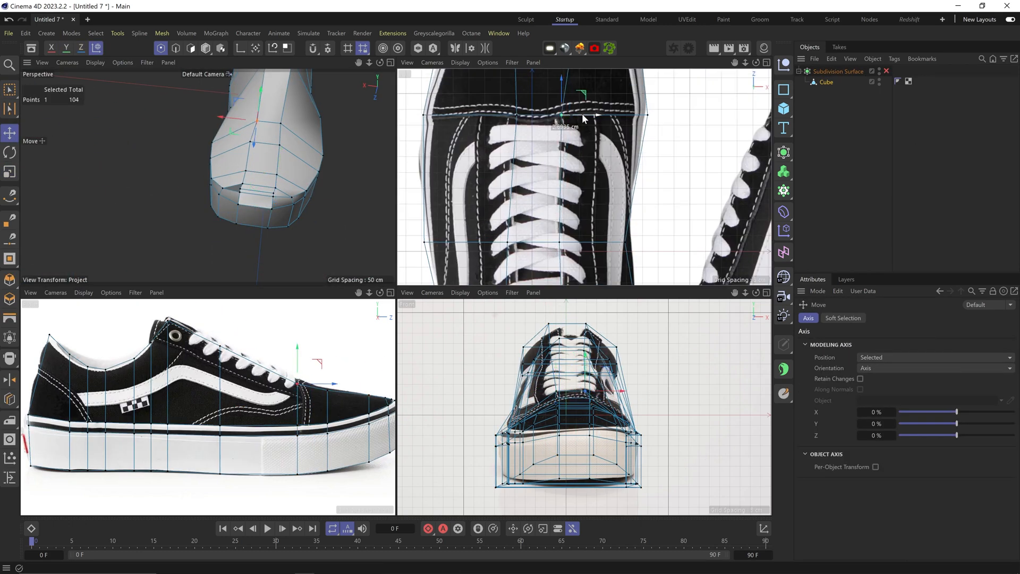
- Select the points beside the laces and ankle and move them to the shoe's outline in the top view
alt+middle_drag(585, 250, 553, 90)
click(458, 189)
key(0)
drag(584, 181, 613, 191)
alt+middle_drag(499, 244, 499, 138)
click(445, 183)
key(0)
- Turn the Subdivision Surface back on and inspect the smoothed ankle area
click(886, 71)
click(844, 160)
alt+drag(123, 152, 232, 199)
- Add a loop cut to the Cube around the shoe body near the ankle
click(826, 82)
key(k)
key(l)
key(e)
scroll(531, 159, down, 3)
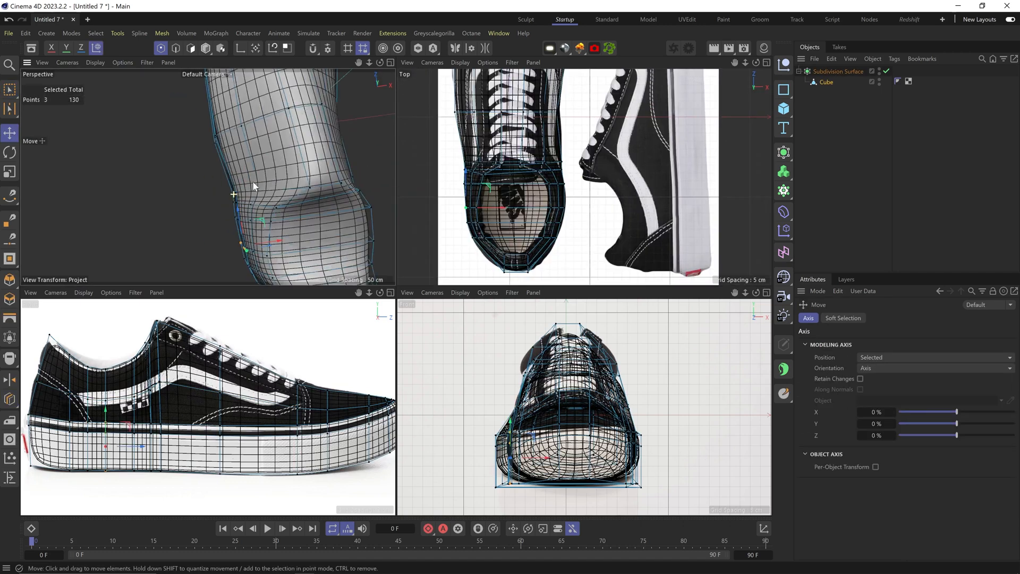
- Turn off the Subdivision Surface, rotate the selected points beside the ankle, and move a neighbouring point slightly outward
key(q)
key(r)
drag(168, 171, 255, 143)
key(e)
click(228, 174)
drag(237, 178, 231, 176)
alt+drag(212, 148, 226, 262)
alt+drag(247, 200, 324, 205)
- Add another ankle-side point to the selection, scale the points, and turn the Subdivision Surface back on
shift+click(244, 195)
key(t)
alt+middle_drag(319, 398, 284, 398)
alt+drag(324, 205, 153, 211)
alt+middle_drag(153, 368, 268, 350)
key(q)
alt+drag(212, 176, 298, 150)
- Select the two edges flanking the laces, lower them slightly, and scale them apart to about 114%
key(e)
click(222, 126)
shift+click(209, 136)
drag(215, 102, 216, 118)
scroll(588, 369, up, 5)
alt+drag(308, 165, 228, 155)
key(t)
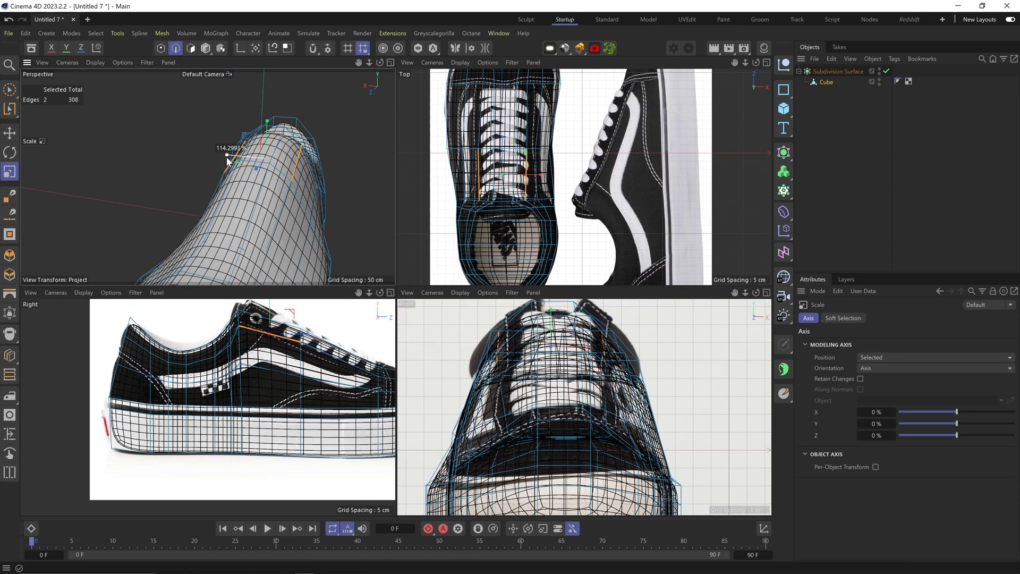
- Slide the points beside the laces outward to match the top view photo, and check the shoe with smoothing off and on
click(161, 49)
key(m)
key(o)
scroll(476, 204, up, 10)
alt+middle_drag(635, 115, 548, 208)
drag(570, 151, 584, 151)
scroll(579, 160, down, 4)
alt+middle_drag(579, 213, 568, 239)
drag(553, 109, 601, 108)
click(886, 71)
click(886, 71)
alt+drag(297, 175, 212, 176)
- Select the polygons covering the lace area on top of the Cube and delete them to open the upper
click(191, 48)
key(9)
drag(139, 360, 224, 364)
key(t)
alt+drag(212, 176, 239, 168)
key(t)
key(Delete)
scroll(239, 168, down, 4)
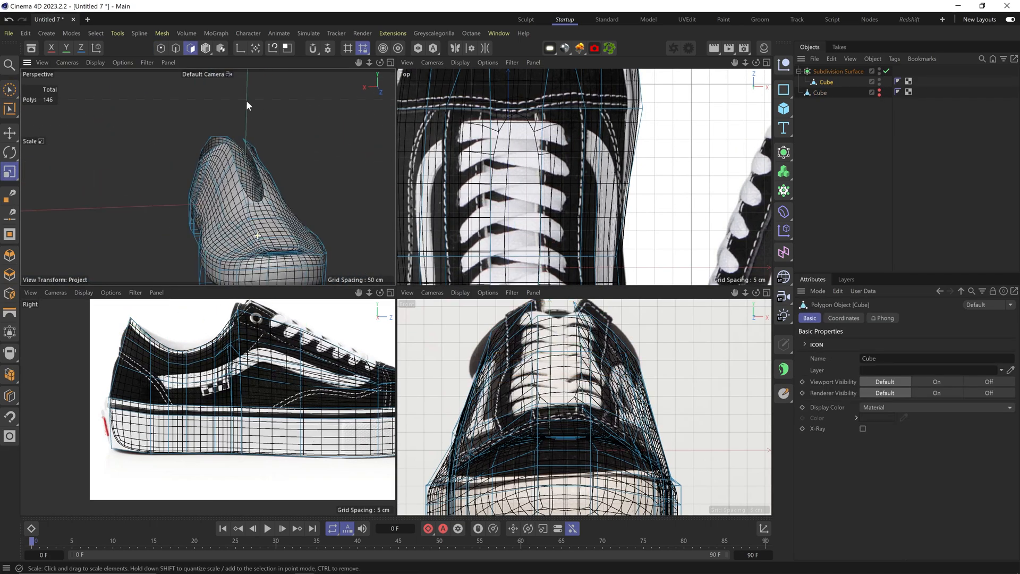
- Select an edge beside the new lace opening with the Move tool
click(176, 48)
key(e)
click(200, 170)
alt+middle_drag(611, 239, 584, 121)
- Select two points around the lace opening with the Subdivision Surface off, and turn smoothing back on
click(161, 49)
scroll(185, 192, up, 5)
alt+drag(185, 193, 248, 149)
click(886, 71)
click(248, 148)
alt+drag(186, 160, 242, 200)
scroll(212, 181, down, 5)
shift+click(274, 222)
alt+middle_drag(611, 239, 630, 137)
click(886, 71)
- Loop-select the edges near the front of the lace opening and scale them
click(175, 48)
key(u)
key(l)
click(264, 225)
key(t)
alt+drag(264, 212, 202, 224)
click(843, 186)
- Add a loop cut to the Cube and compare the shoe with the Subdivision Surface off and on
scroll(545, 260, up, 4)
alt+middle_drag(299, 380, 167, 381)
mouse_move(212, 212)
alt+mouse_down()
mouse_move(251, 216)
mouse_move(272, 187)
mouse_move(252, 206)
mouse_move(273, 223)
mouse_move(213, 181)
mouse_move(175, 175)
mouse_move(193, 213)
alt+mouse_up()
scroll(265, 217, up, 4)
click(886, 71)
key(k)
key(l)
click(886, 71)
click(826, 82)
click(886, 71)
- Adjust the Cube's points with the Slide tool and check the smoothed and unsmoothed shape
click(161, 48)
key(m)
key(o)
click(190, 49)
click(886, 71)
click(885, 71)
- Add a Plane over the lace opening, scale it, and move its side edge to follow the laces in the side view
scroll(184, 340, up, 4)
click(784, 108)
key(t)
drag(194, 177, 106, 181)
alt+drag(193, 213, 202, 186)
key(e)
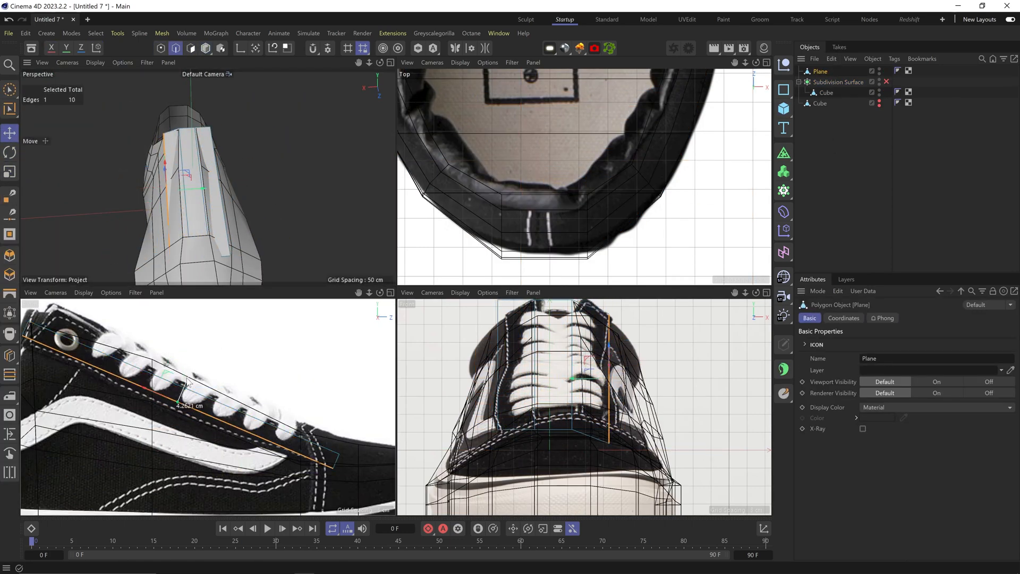
- Add a loop cut to the Plane and adjust its edges to follow the slope of the laces
key(k)
key(l)
click(167, 176)
alt+drag(167, 176, 244, 160)
key(e)
click(229, 144)
alt+middle_drag(133, 372, 211, 369)
alt+drag(221, 139, 160, 168)
- Add another loop cut to the Plane and adjust its remaining edges to form the tongue
key(k)
key(l)
key(e)
click(247, 177)
click(150, 142)
key(9)
key(e)
- Put the Plane and the Cube, renamed Shoe, under a new Subdivision Surface and turn its smoothing off
alt+drag(784, 153, 816, 182)
click(826, 82)
mouse_move(160, 186)
alt+mouse_down()
mouse_move(173, 209)
mouse_move(191, 142)
mouse_move(178, 177)
alt+mouse_up()
key(9)
click(890, 92)
alt+drag(258, 239, 234, 252)
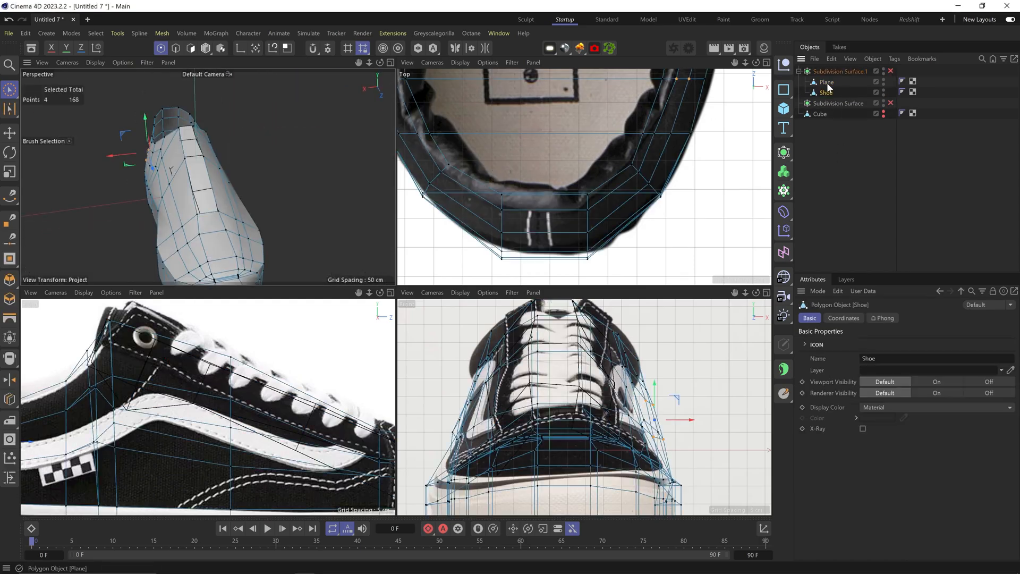
- Send the Plane and Shoe to ZBrush, place the model on the canvas, and enter Edit mode
click(392, 33)
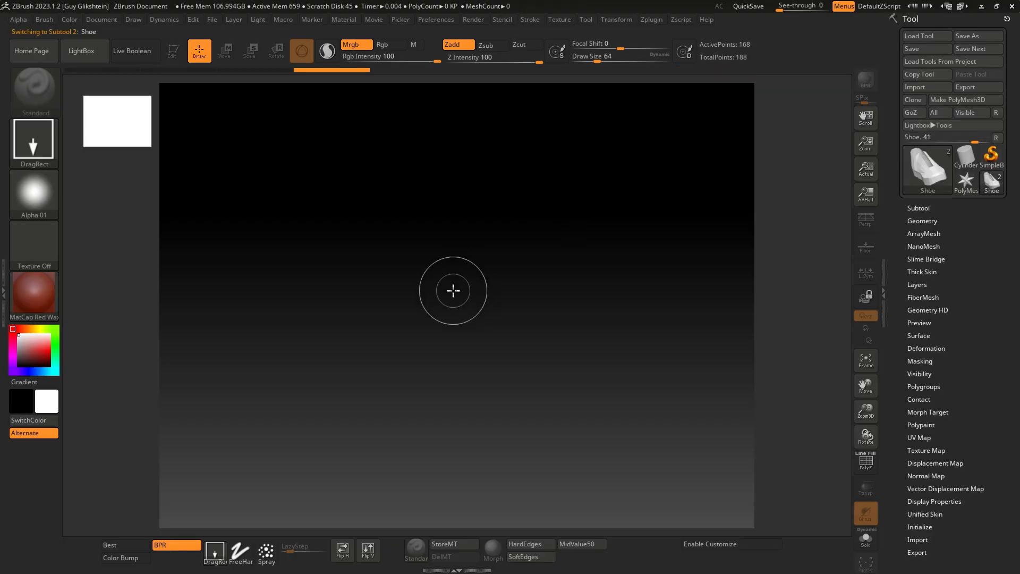
drag(453, 290, 444, 291)
key(t)
mouse_move(444, 292)
right_down()
mouse_move(366, 228)
mouse_move(399, 263)
right_up()
- Remesh the Shoe subtool with ZRemesher using Double, Adapt and KeepGroups
click(918, 208)
drag(943, 510, 943, 281)
click(922, 365)
click(928, 268)
click(928, 281)
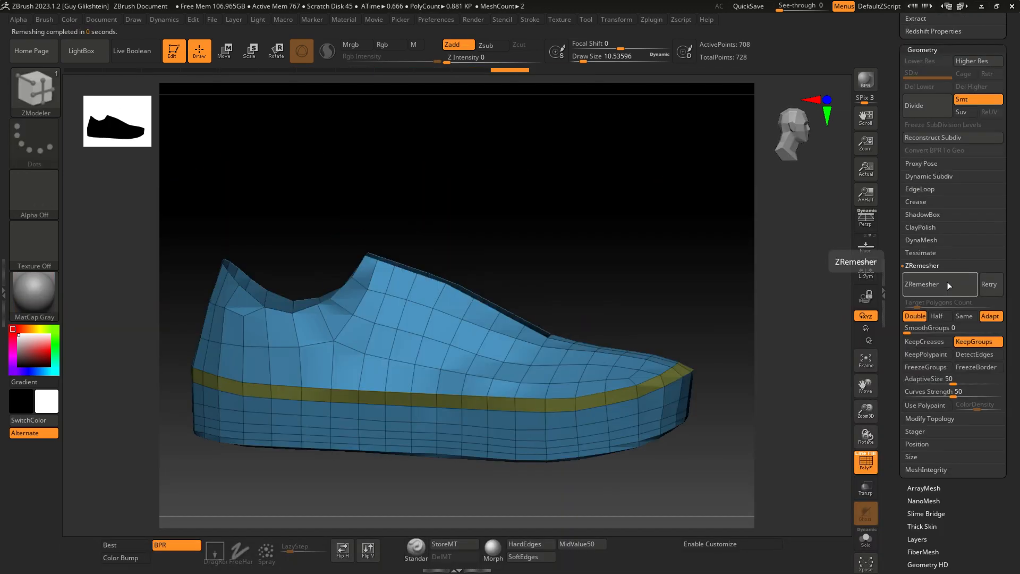
- Assign separate polygroups to the toe cap, ankle collar and sole with ZModeler, and insert an edge loop along the sole's upper rim
key(space)
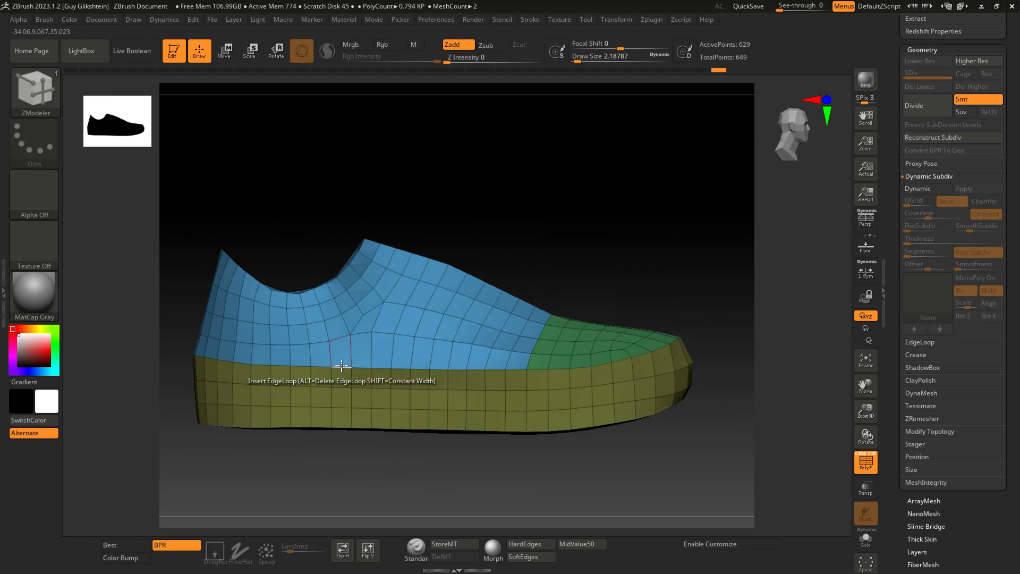
key(space)
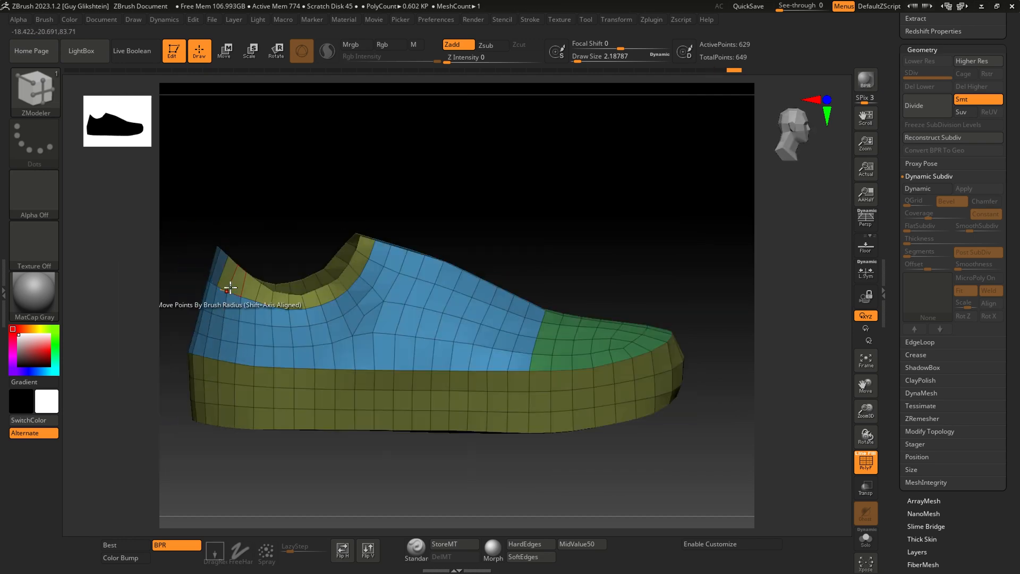
ctrl+shift+drag(236, 204, 451, 322)
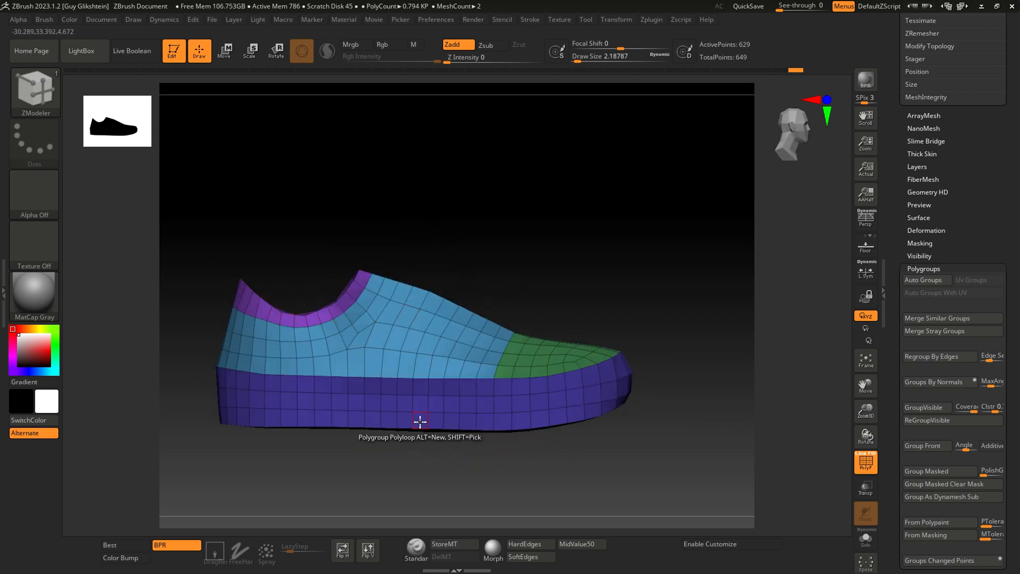
click(535, 341)
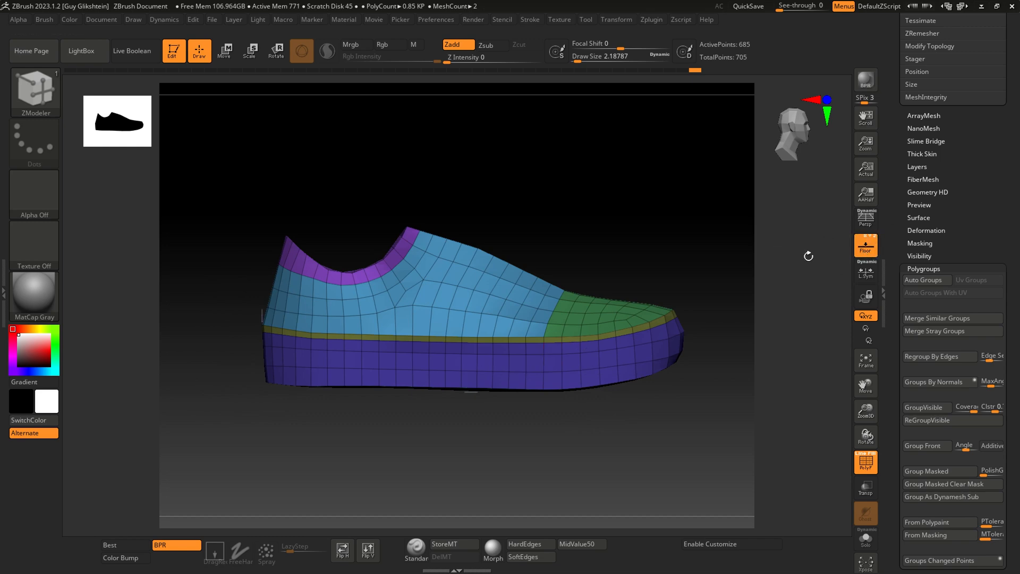
- Load the shoe photo as a grid reference behind the top view and adjust the Move brush's draw size
click(134, 19)
click(178, 311)
click(152, 328)
click(177, 519)
click(255, 240)
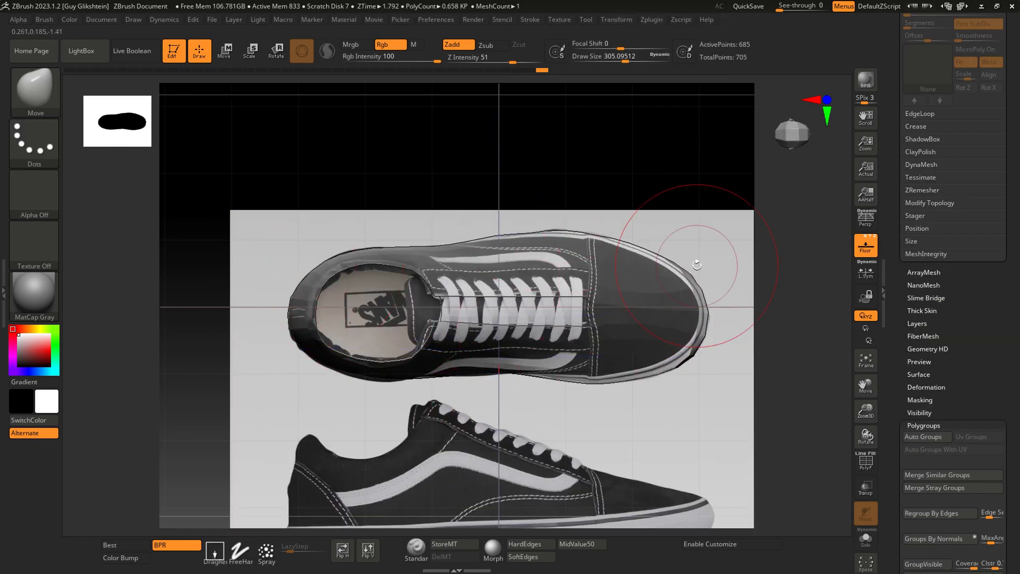
key(s)
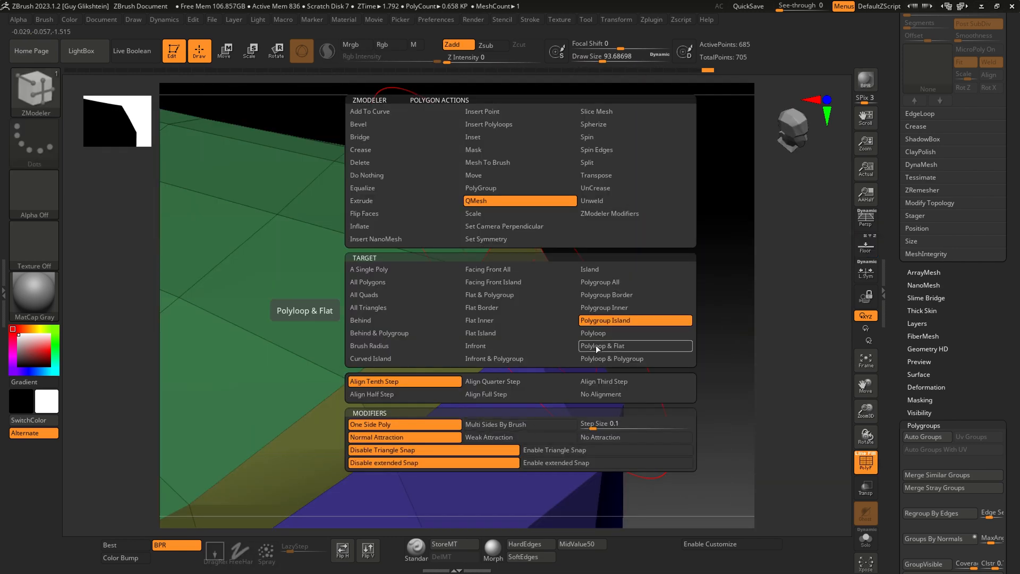
- Set ZModeler's QMesh target to Polyloop & Flat, pull the faces along the sole's rim, and turn on perspective
click(595, 345)
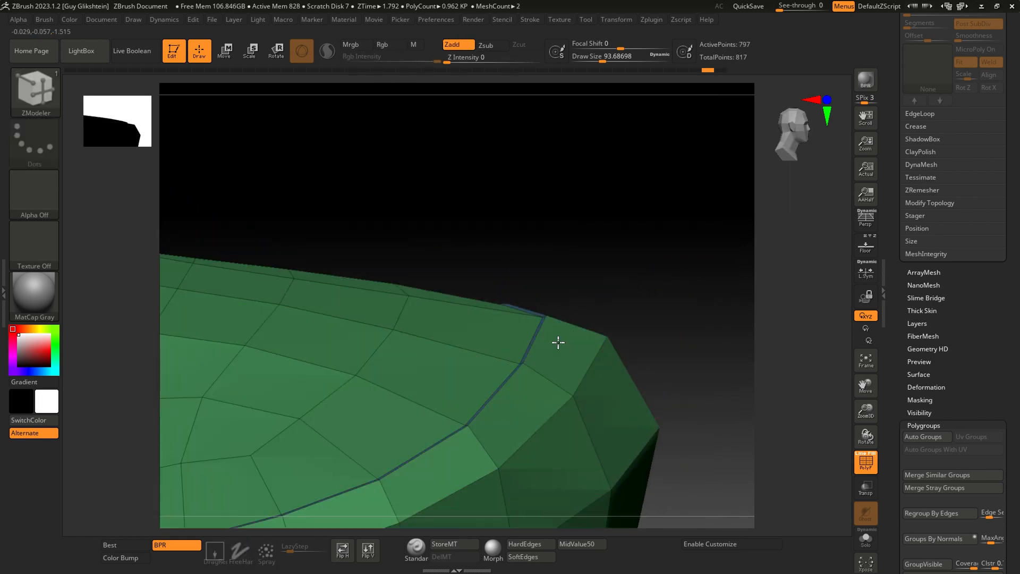
drag(558, 342, 567, 346)
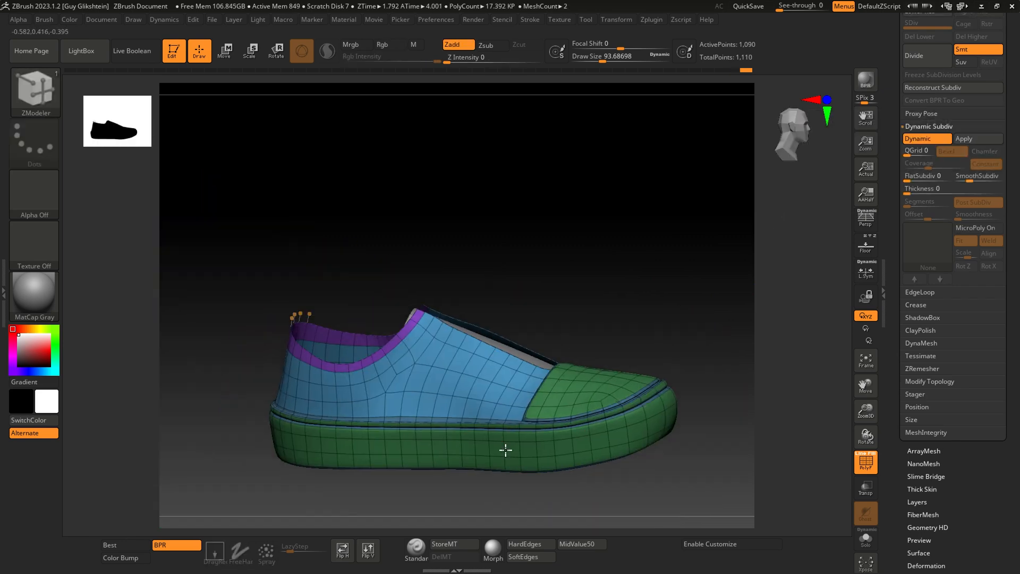
mouse_move(506, 449)
mouse_down()
mouse_move(490, 415)
mouse_move(494, 441)
mouse_up()
click(866, 219)
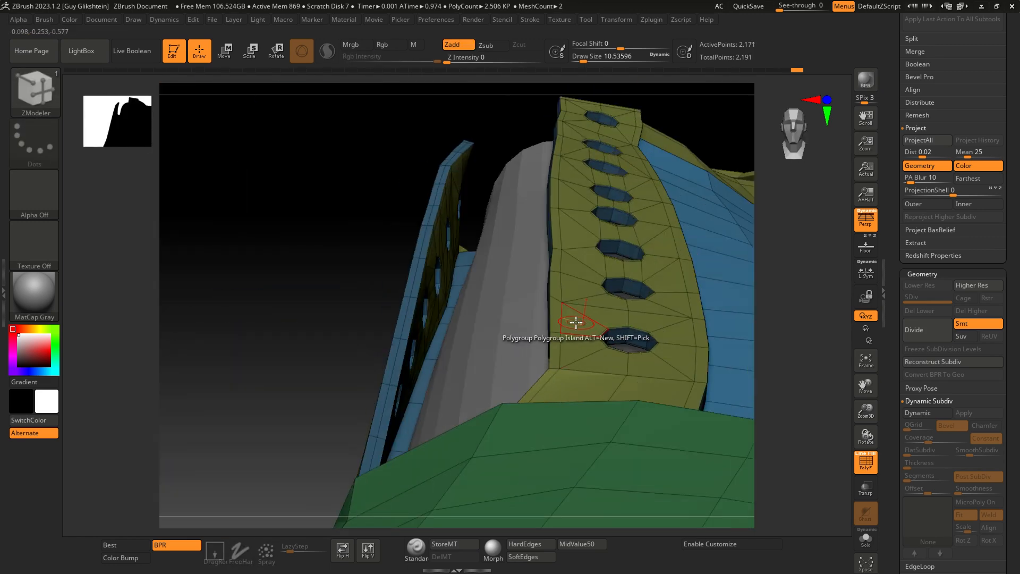
- Open ZModeler's polygon actions on the eyelet strip, check the toe cap seams, and turn on Dynamic Subdiv
key(space)
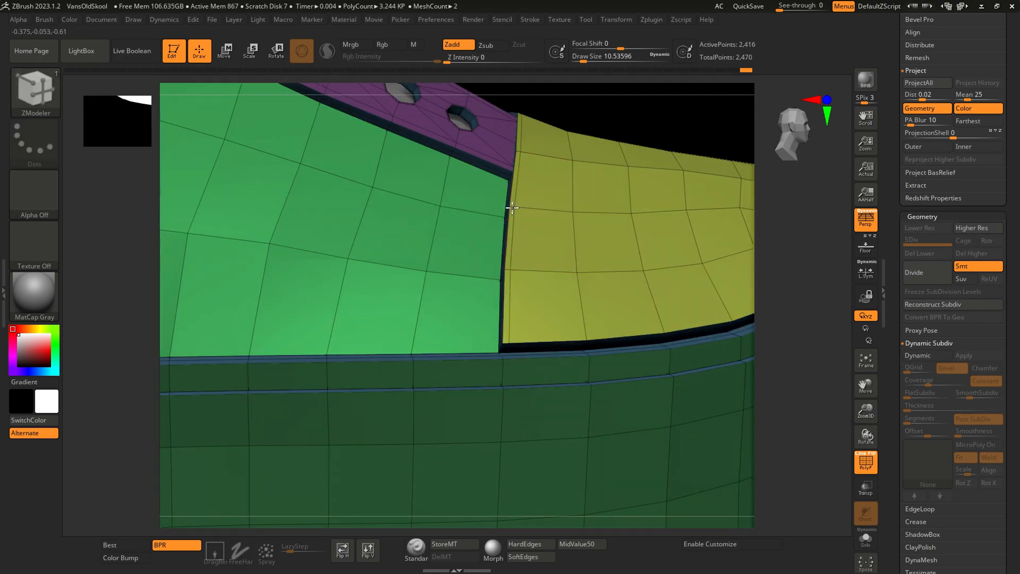
drag(845, 275, 837, 434)
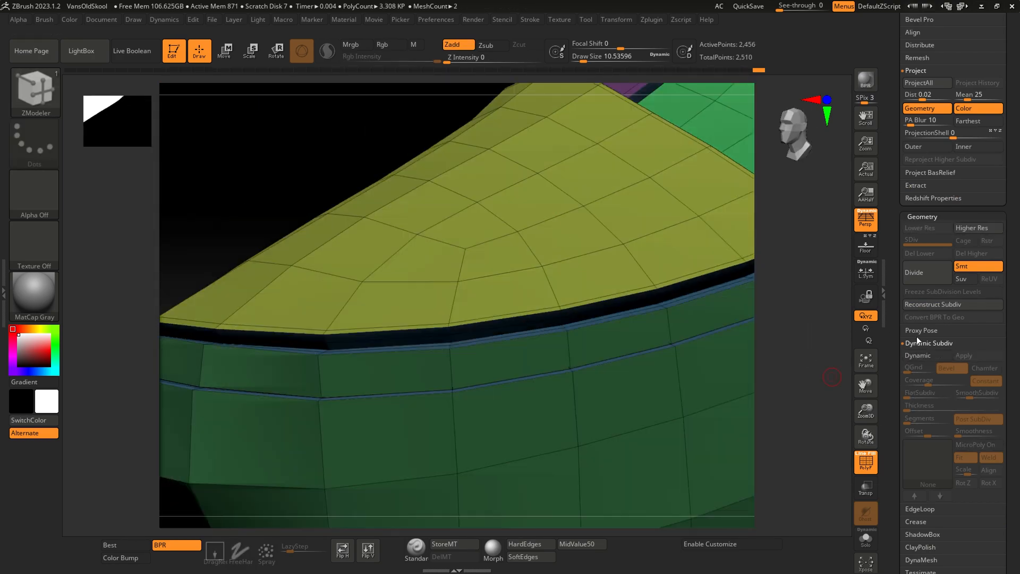
drag(808, 360, 835, 345)
click(911, 357)
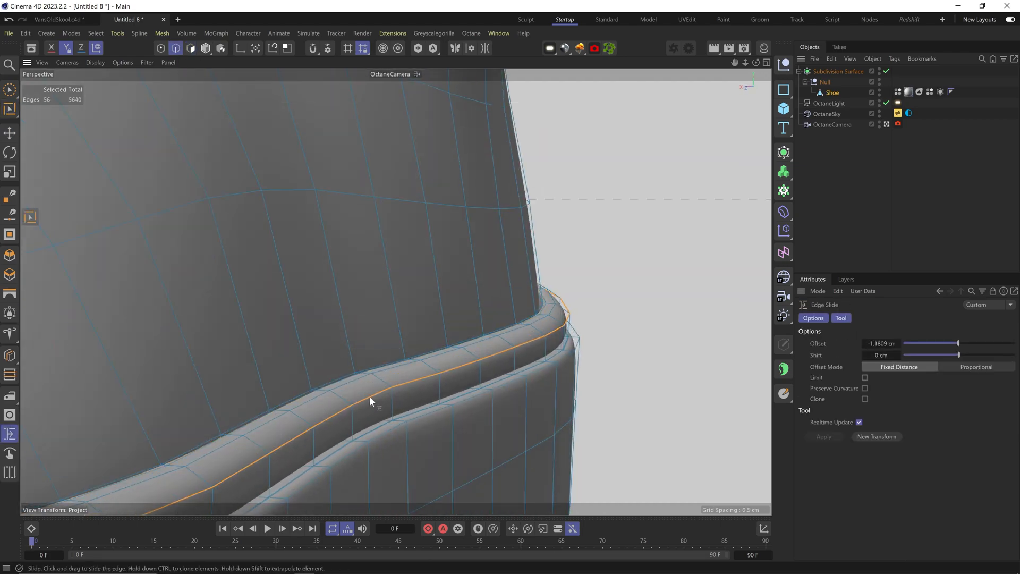
- In Cinema 4D, slide the selected edge loop along the sole's rim to an offset of about -1.6 cm
drag(371, 401, 371, 406)
alt+drag(421, 365, 308, 347)
scroll(368, 343, down, 5)
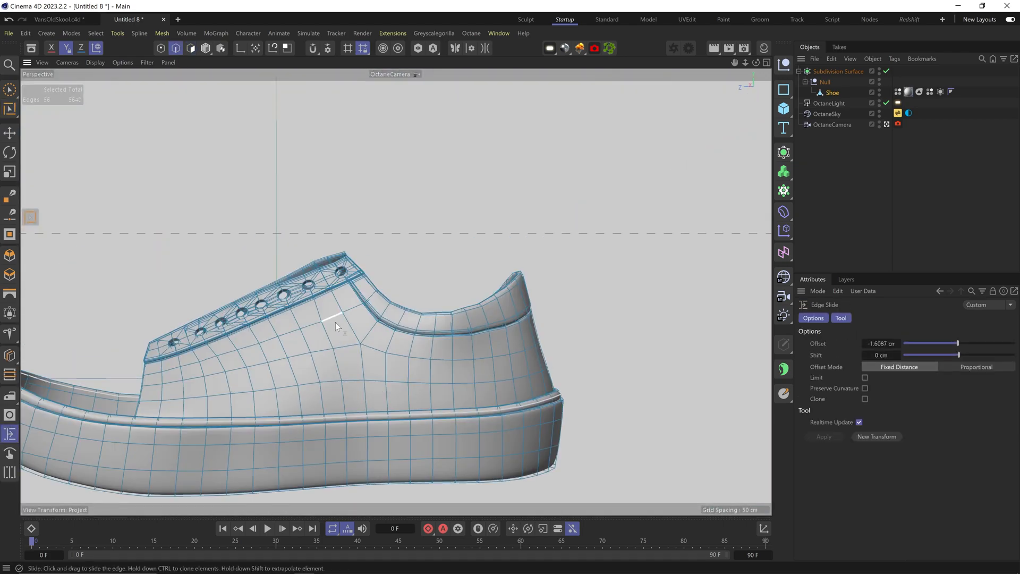
- Adjust the height of an edge at the front of the shoe's upper with the Move tool
alt+middle_drag(150, 335, 254, 387)
mouse_move(181, 331)
alt+mouse_down()
mouse_move(197, 352)
mouse_move(198, 336)
alt+mouse_up()
key(e)
click(104, 356)
scroll(153, 284, up, 4)
alt+drag(152, 285, 157, 314)
drag(129, 250, 129, 244)
drag(705, 325, 705, 313)
- Reposition a point at the front of the upper in point mode
click(161, 48)
alt+drag(155, 314, 351, 326)
key(u)
key(m)
key(e)
drag(307, 246, 223, 297)
- Reveal all hidden polygons to check the upper, and undo the reveal
click(191, 48)
click(117, 33)
mouse_move(96, 34)
click(168, 345)
click(845, 191)
mouse_move(286, 345)
alt+mouse_down()
mouse_move(340, 313)
mouse_move(408, 246)
mouse_move(340, 313)
alt+mouse_up()
scroll(340, 314, up, 5)
key(ctrl+z)
key(ctrl+z)
- Loop-select the narrow thickness faces along the upper's open edge, undoing the stray fill selection
key(u)
key(l)
click(408, 246)
key(u)
key(f)
key(ctrl+z)
click(410, 247)
- Add the strip's end faces to the selection using a size 14 Brush Selection limited to visible elements
key(9)
click(868, 370)
alt+drag(404, 213, 372, 234)
scroll(371, 159, up, 3)
middle_drag(249, 119, 237, 119)
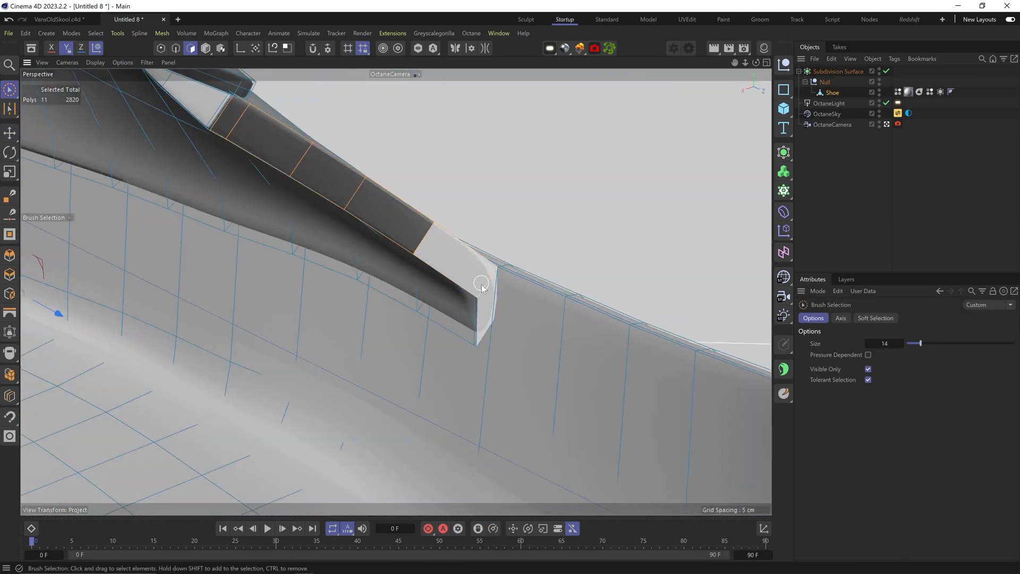
shift+click(485, 306)
- Extrude the selected narrow faces along the upper's open edge, undoing and redoing the extrusion as needed
alt+drag(458, 267, 510, 289)
key(d)
drag(510, 290, 528, 289)
click(238, 128)
alt+drag(238, 128, 138, 234)
alt+drag(252, 246, 244, 193)
scroll(243, 262, down, 4)
key(ctrl+z)
key(ctrl+z)
key(e)
key(d)
alt+drag(245, 193, 181, 239)
- Select an edge loop beside the extruded border and reposition it with Edge Slide
click(176, 48)
key(u)
key(l)
key(q)
alt+drag(243, 304, 102, 361)
click(299, 261)
key(e)
key(m)
key(o)
- Select a second edge loop along the border and reposition it with Edge Slide
key(u)
key(l)
click(228, 352)
key(e)
key(m)
key(o)
- Show all hidden polygons, clear the object selection and check the border with subdivision toggled
key(e)
key(q)
click(190, 48)
click(96, 33)
click(117, 340)
click(839, 196)
scroll(241, 386, up, 5)
alt+drag(365, 282, 255, 372)
- Turn off subdivision on the Shoe, fill-select the sole's polygons and hide them
click(832, 93)
key(q)
key(u)
key(l)
click(319, 330)
key(u)
key(f)
click(329, 372)
click(96, 33)
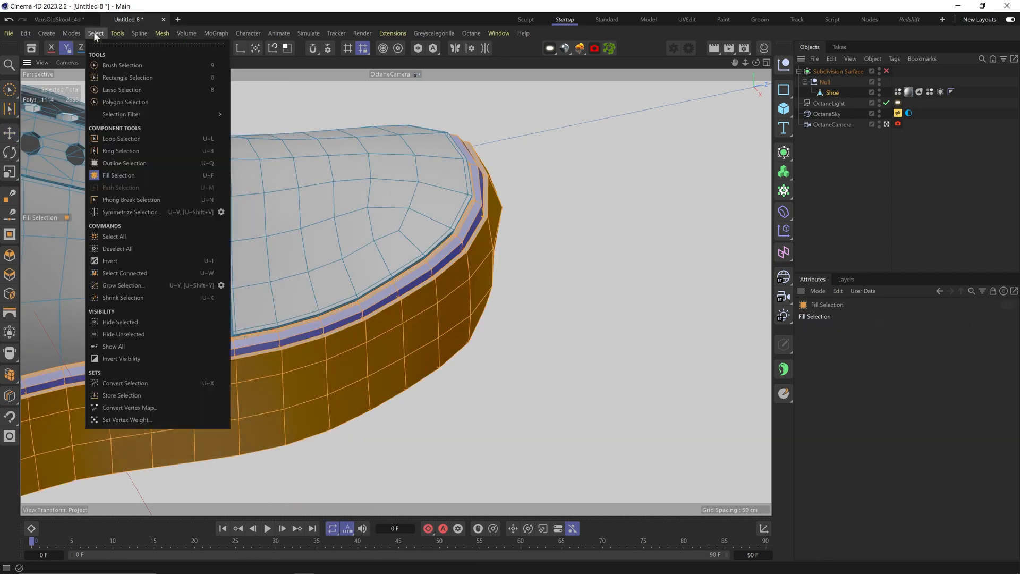
click(136, 324)
- Select the narrow border faces along the toe cap's lower edge using fill and ring selection
key(e)
click(212, 337)
alt+drag(213, 336, 323, 177)
shift+click(349, 195)
key(u)
key(f)
key(u)
key(b)
click(252, 187)
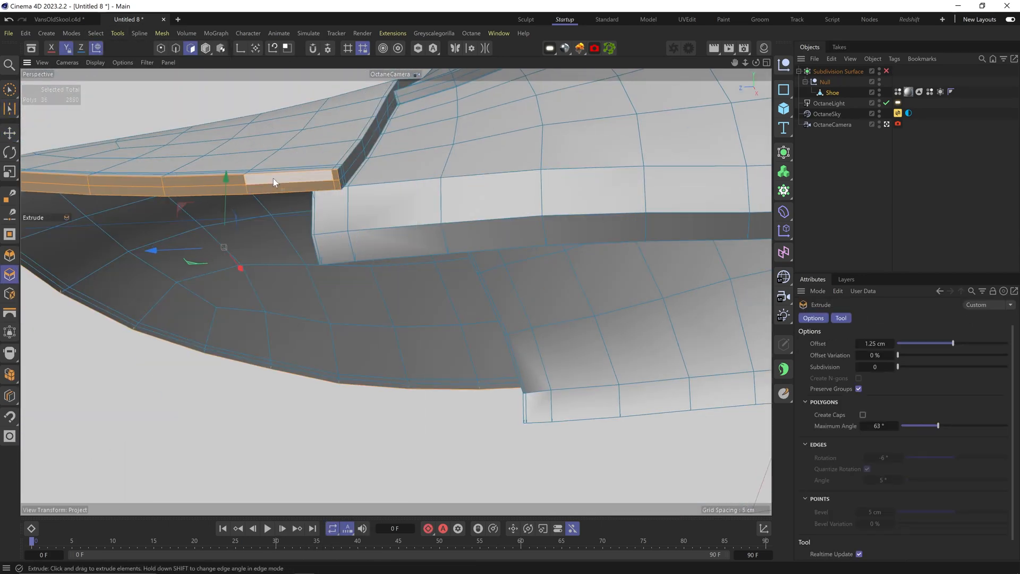
- Extrude the toe cap's lower border faces by 3.02 cm and show all hidden polygons
key(e)
alt+drag(567, 252, 247, 209)
key(d)
click(95, 33)
click(114, 346)
key(ctrl+z)
key(ctrl+z)
click(96, 34)
click(114, 346)
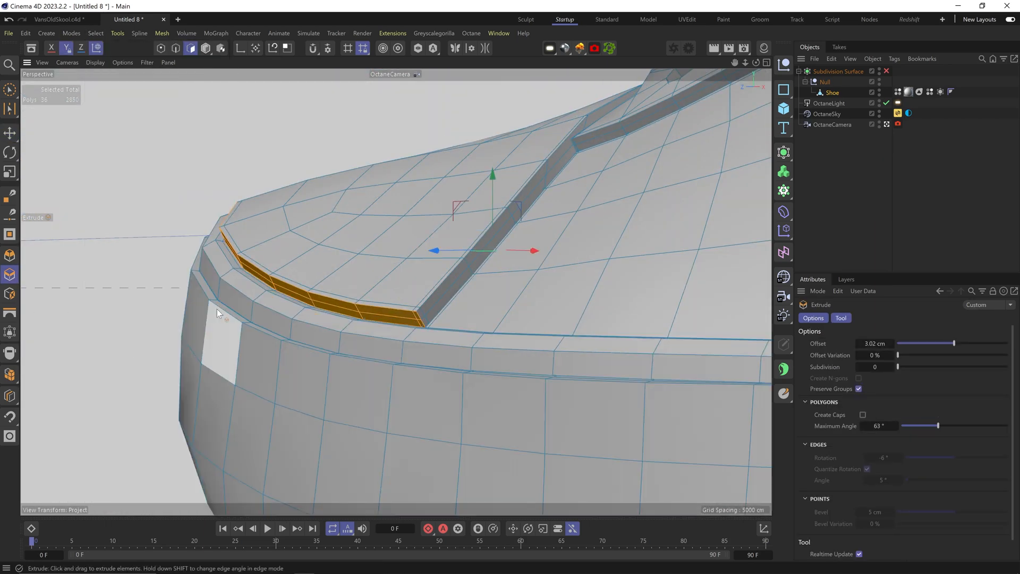
- Examine the toe cap and the sole's rim from several angles with subdivision toggled
scroll(484, 209, down, 5)
alt+drag(484, 208, 254, 221)
key(q)
alt+drag(257, 186, 58, 264)
scroll(252, 322, up, 5)
alt+drag(252, 322, 236, 374)
key(q)
- Select the inner edge loop of the sole's rim and scale it slightly
click(832, 92)
click(175, 49)
key(u)
key(l)
click(236, 374)
scroll(384, 336, down, 5)
key(t)
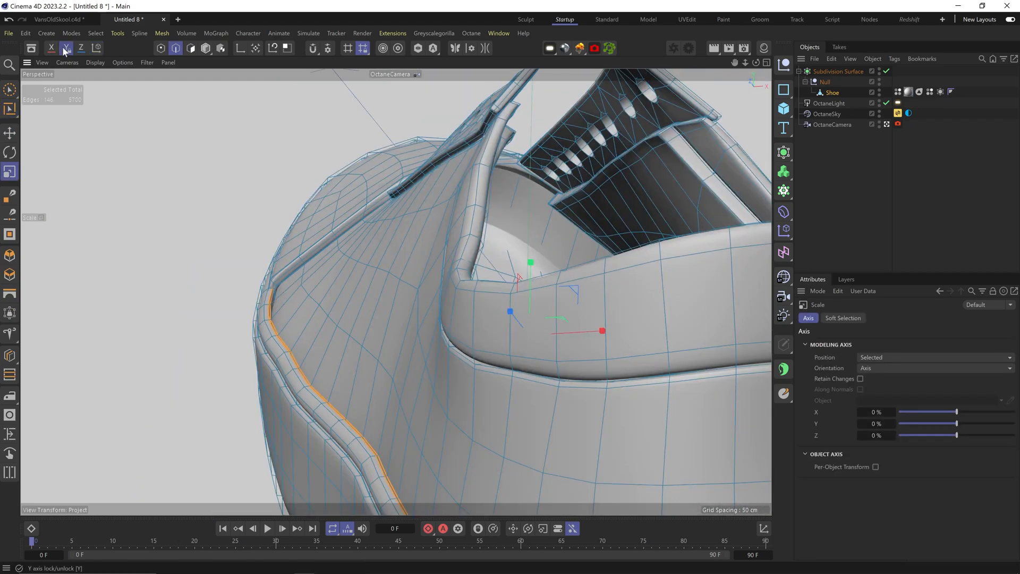
drag(562, 344, 553, 346)
scroll(300, 322, up, 5)
- Select the edge loop where the rim strip meets the upper for scaling, and compare subdivision on and off
key(q)
key(u)
key(l)
click(319, 322)
scroll(364, 371, down, 5)
alt+middle_drag(365, 372, 361, 497)
key(t)
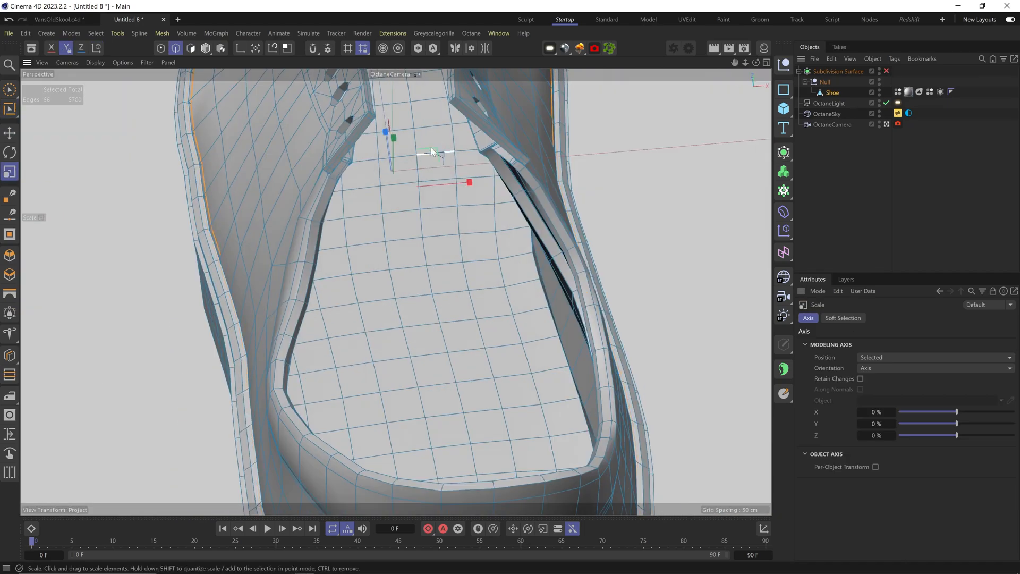
alt+drag(432, 150, 419, 96)
click(886, 71)
click(886, 71)
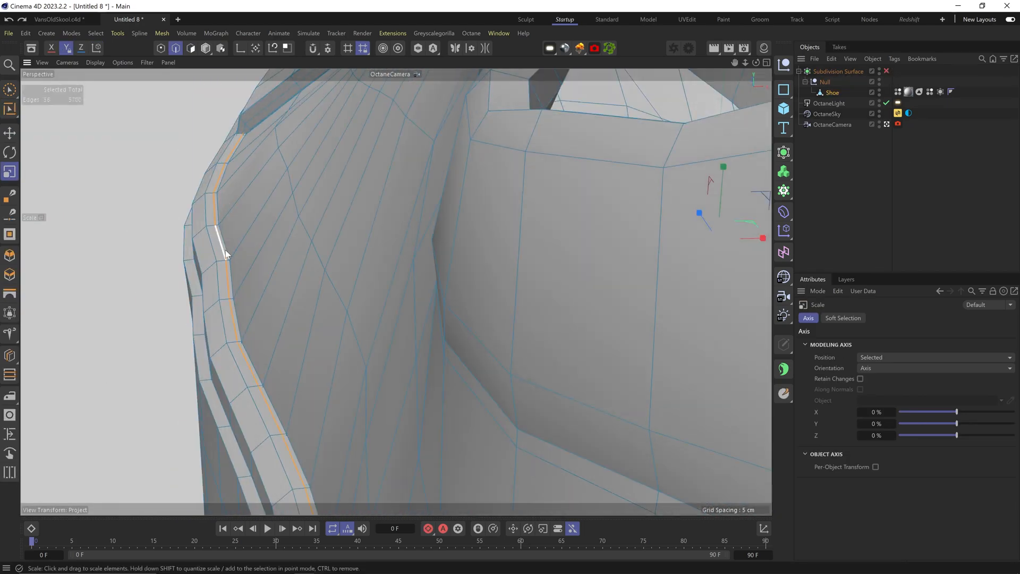
- Fill-select the upper panel next to the rim strip and hide it
key(u)
key(f)
click(265, 265)
click(95, 33)
click(118, 297)
- Select the exposed inner edge loops of the rim strip and activate the Scale tool
key(u)
key(l)
click(175, 48)
click(263, 386)
shift+click(259, 387)
scroll(266, 372, down, 5)
key(t)
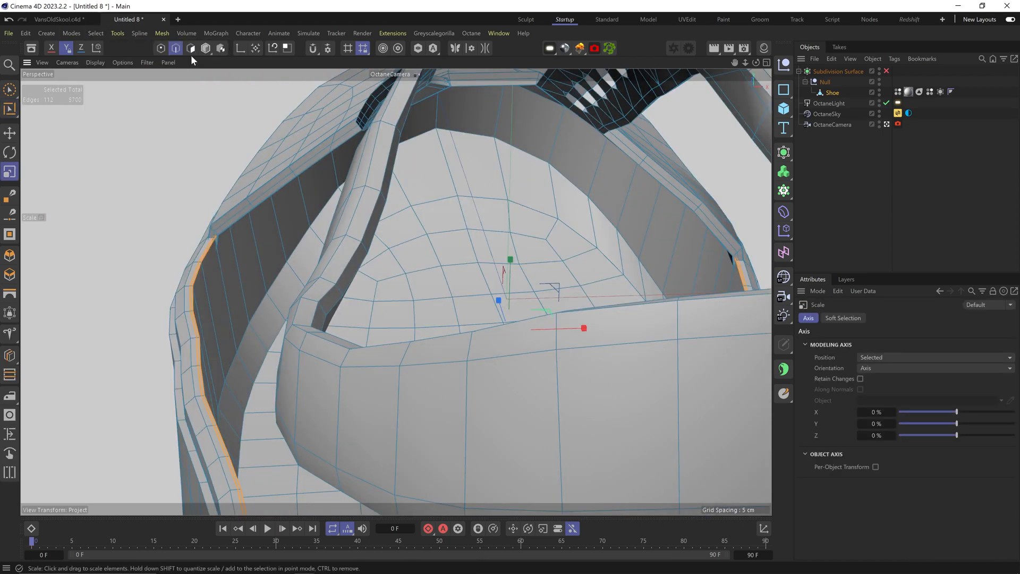
- Show all hidden polygons, enable the Subdivision Surface and inspect the smoothed rim with nothing selected
click(95, 33)
click(118, 321)
click(886, 71)
click(849, 192)
scroll(296, 300, up, 5)
alt+drag(295, 301, 407, 346)
scroll(406, 372, up, 5)
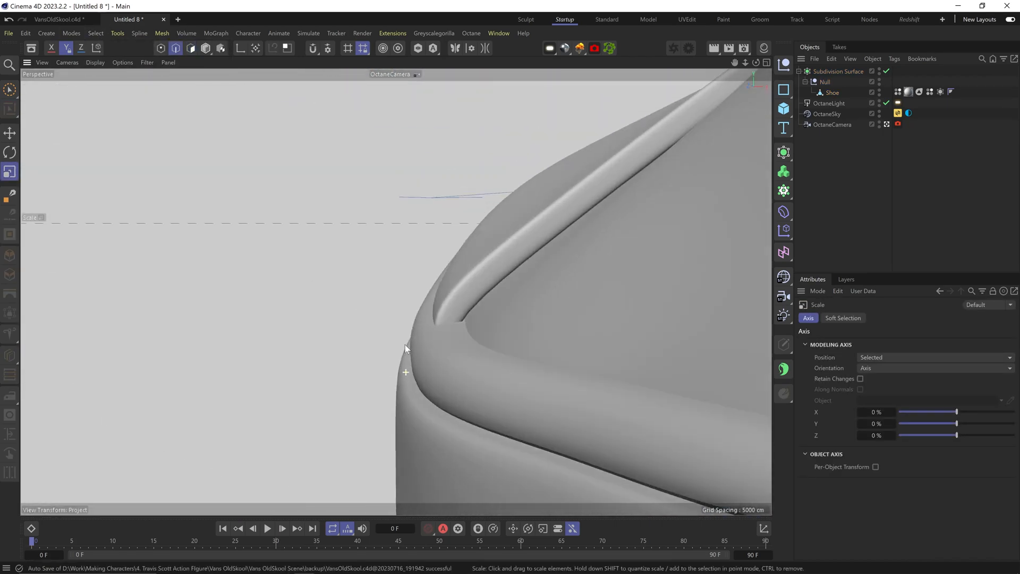
- Select a group of polygons on the Shoe and adjust it with the Move and Scale tools
scroll(407, 346, down, 5)
click(832, 93)
click(190, 48)
key(e)
double_click(457, 255)
alt+drag(457, 255, 528, 260)
key(t)
alt+drag(353, 423, 327, 333)
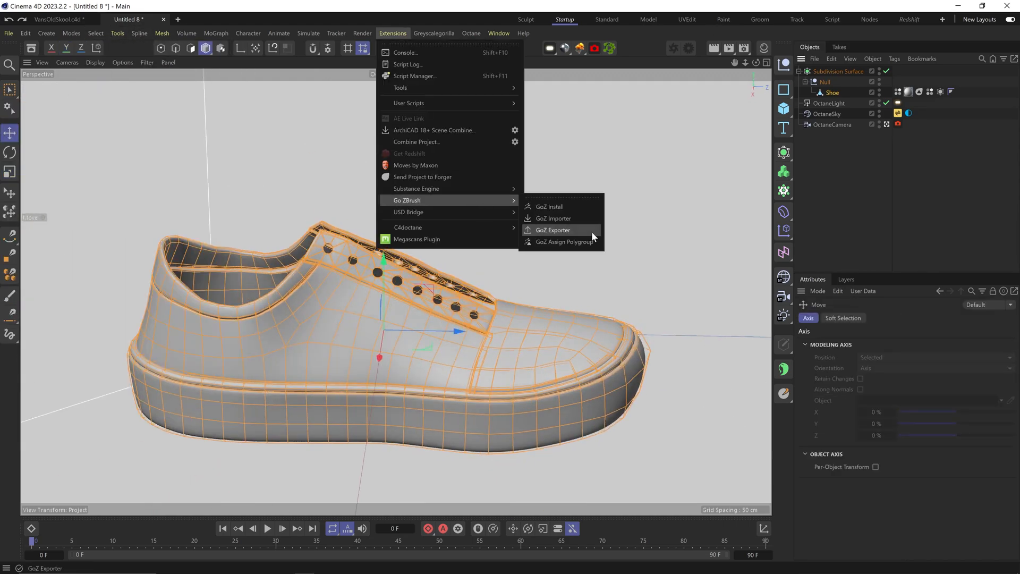
- Send the Shoe mesh to ZBrush with the GoZ Exporter and bring its side polygroups into view
click(591, 231)
alt+drag(592, 232, 560, 366)
right_drag(560, 366, 510, 218)
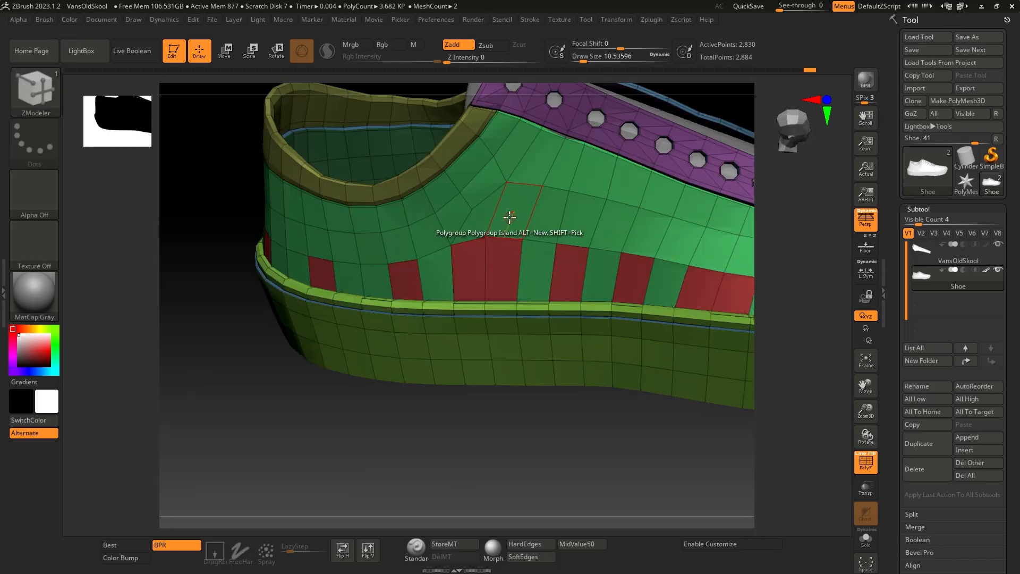
- Isolate the red and green polygroups that make up the Shoe's side panel
ctrl+shift+click(508, 250)
drag(508, 250, 362, 302)
right_drag(361, 302, 428, 319)
ctrl+shift+click(372, 414)
ctrl+right_drag(372, 414, 451, 304)
ctrl+shift+click(285, 300)
ctrl+shift+click(287, 298)
ctrl+shift+click(305, 272)
right_drag(306, 272, 308, 319)
- Merge the visible side-panel polygons into one polygroup with GroupVisible and show the rest of the Shoe
ctrl+shift+drag(223, 435, 261, 473)
right_drag(298, 425, 393, 366)
scroll(952, 468, down, 9)
scroll(933, 245, down, 4)
click(923, 442)
ctrl+shift+click(351, 404)
right_drag(351, 404, 336, 205)
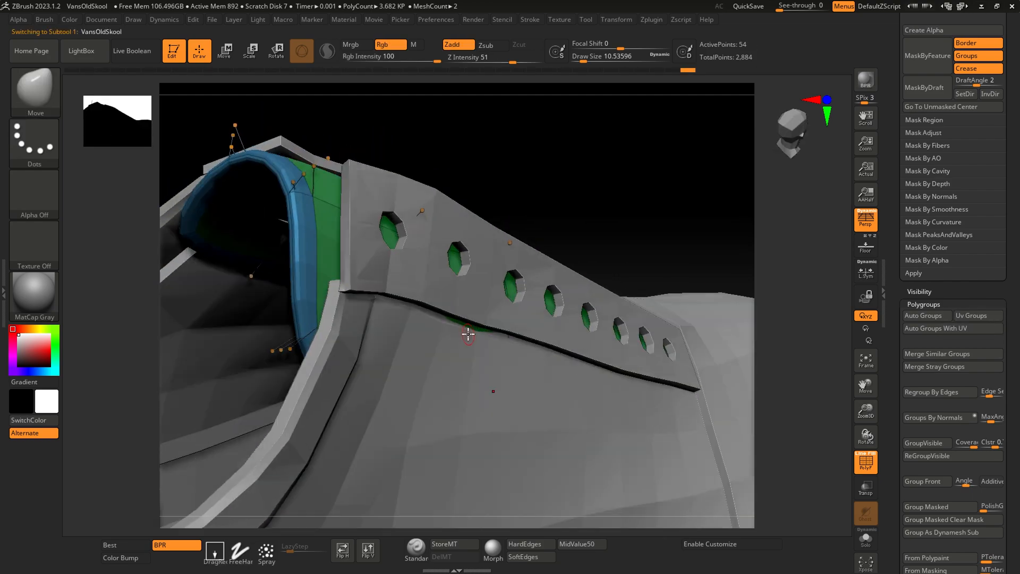
- Turn off perspective for the side view and send the Shoe to Cinema 4D with GoZ
mouse_move(467, 335)
right_down()
mouse_move(485, 339)
mouse_move(390, 412)
mouse_move(296, 214)
mouse_move(255, 275)
mouse_move(246, 381)
right_up()
right_drag(317, 346, 421, 410)
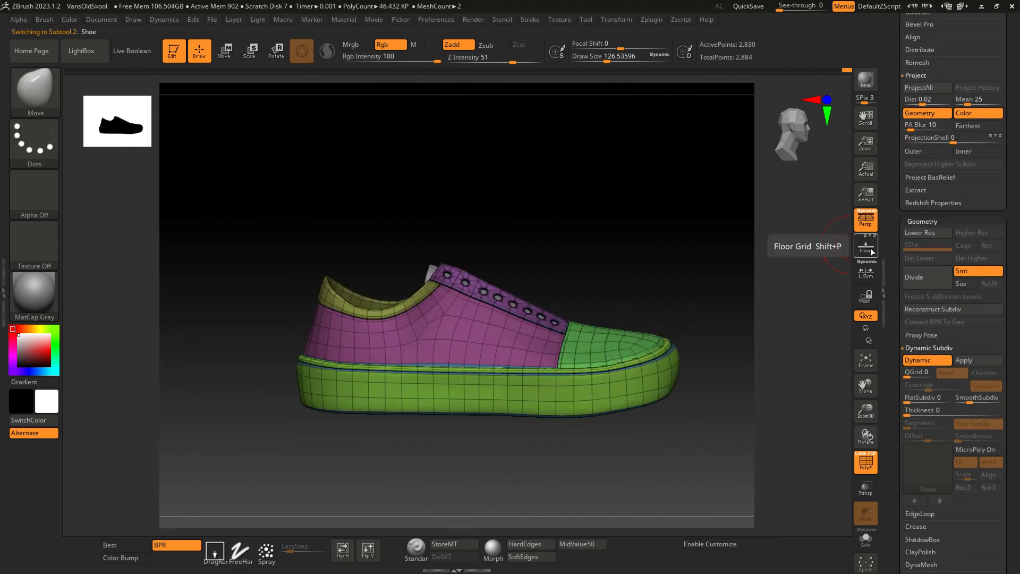
click(865, 225)
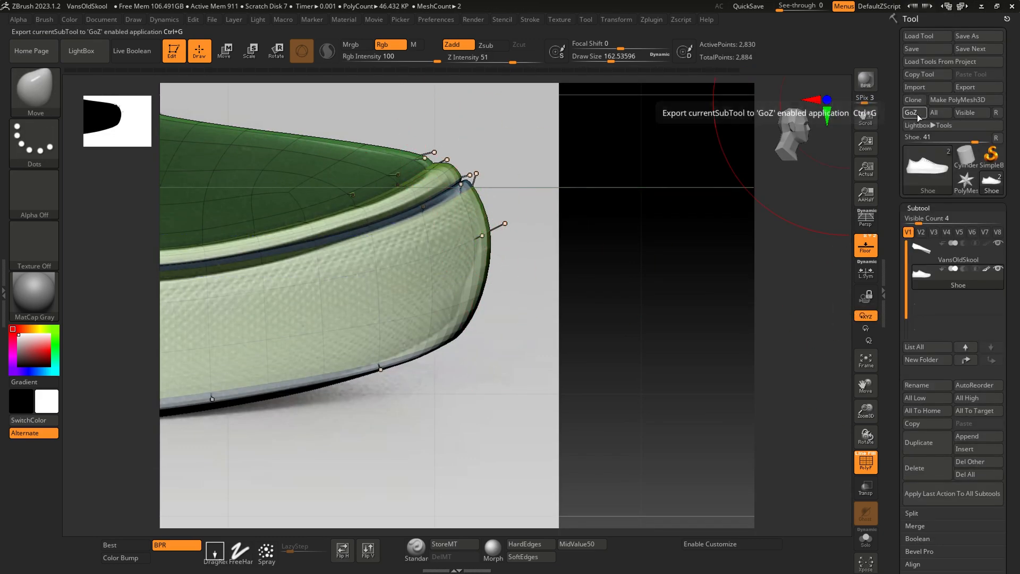
click(909, 111)
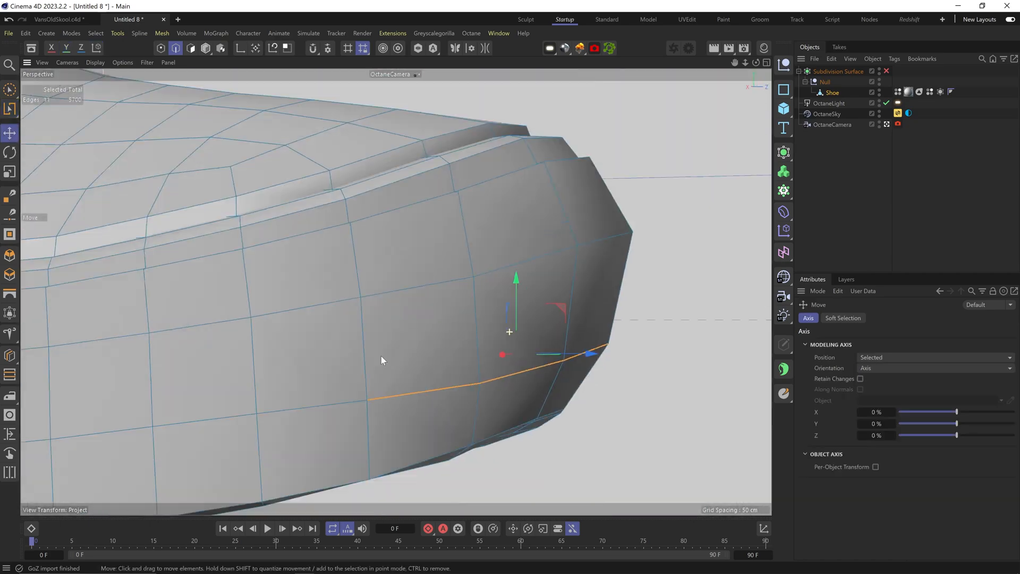
- Move the selected edges on the lower toe of the sole in Cinema 4D, and return the Shoe to ZBrush
drag(558, 348, 572, 353)
scroll(572, 352, down, 3)
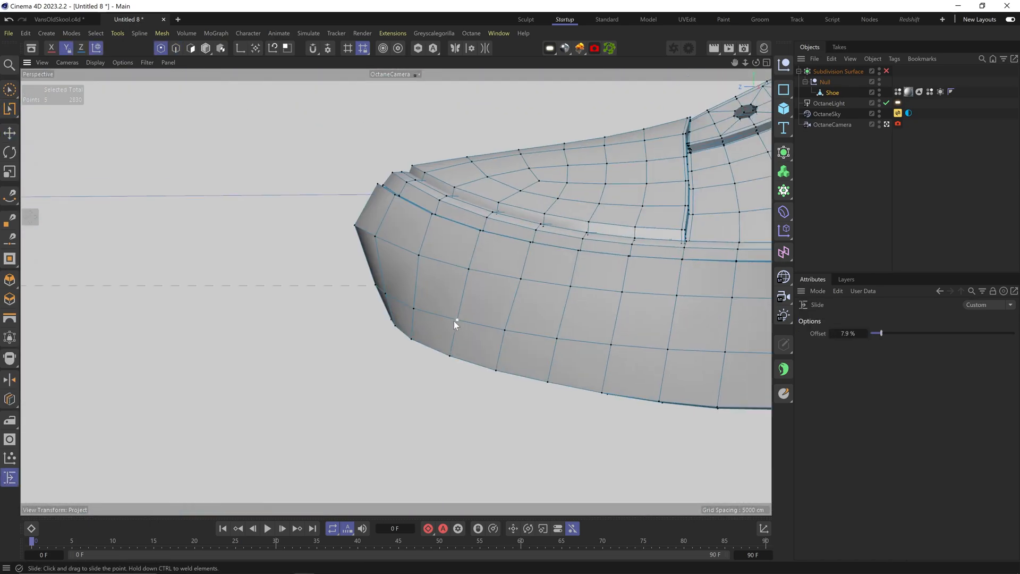
click(393, 33)
mouse_move(462, 205)
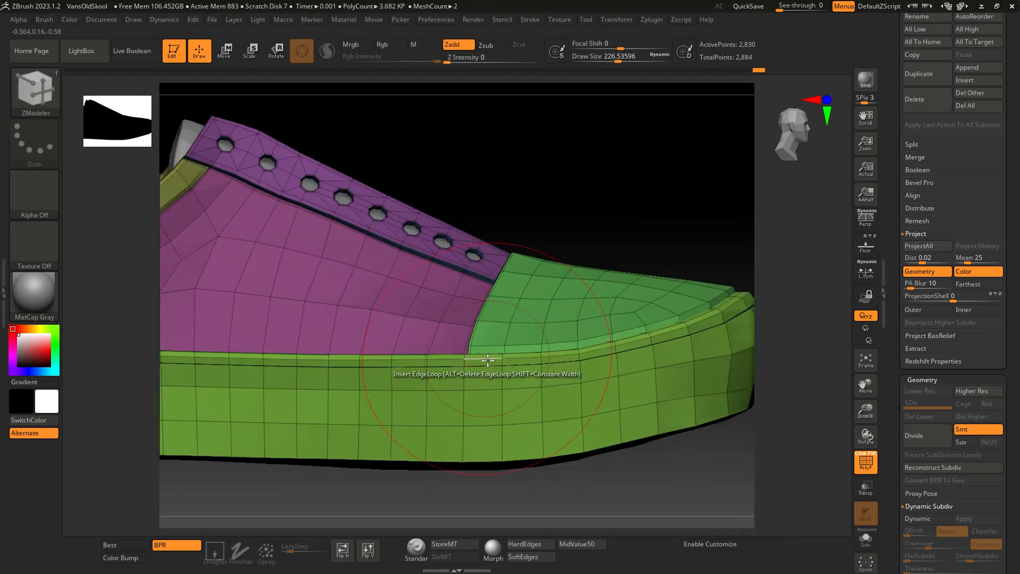
- Activate the Move brush for fitting the Shoe's upper to the reference photo
key(b)
key(m)
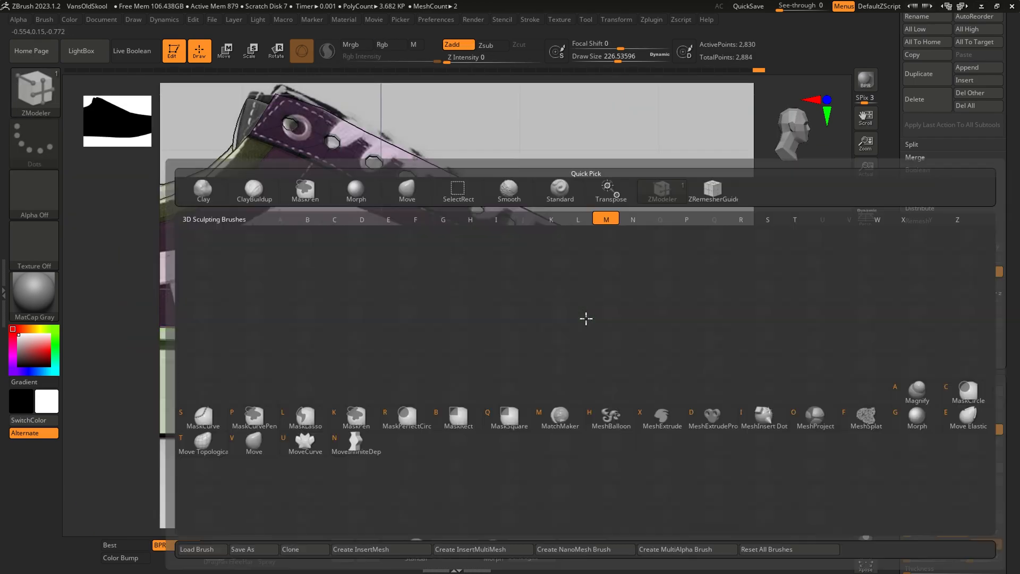
key(v)
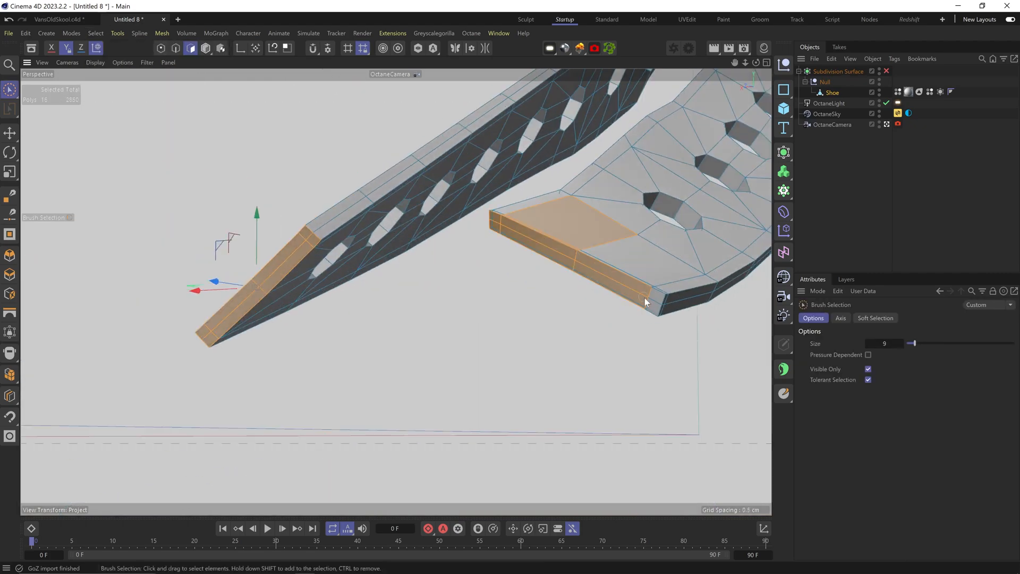
- Finish with the lace panels' end polygons in Cinema 4D, and show the floor-grid reference behind the Shoe in ZBrush
click(83, 33)
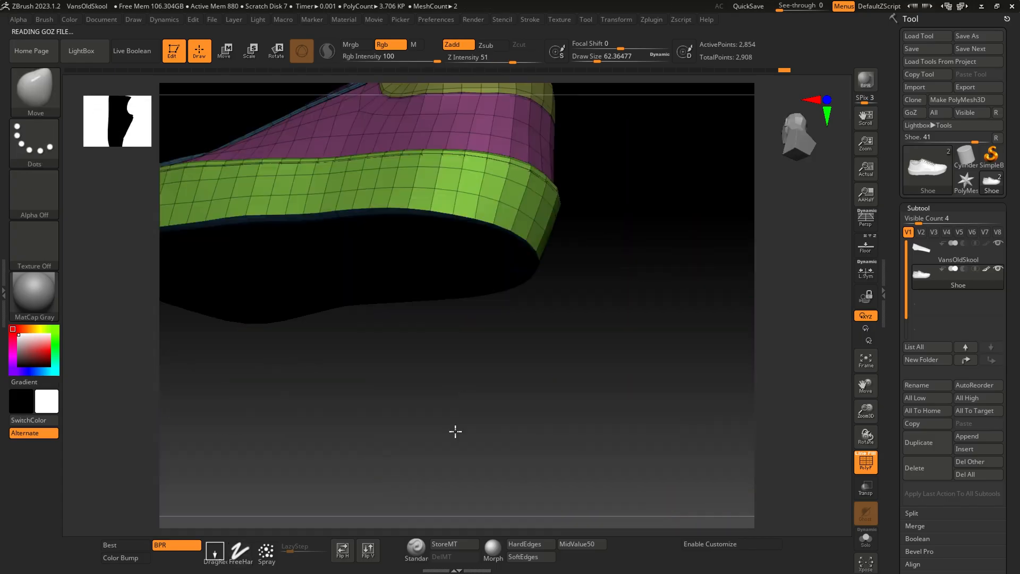
click(865, 247)
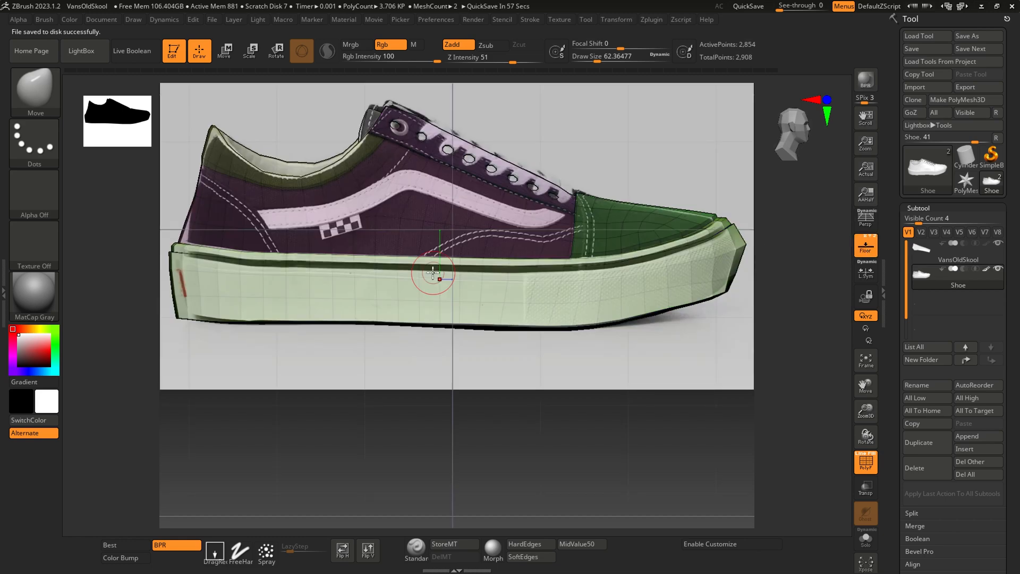
drag(452, 404, 412, 327)
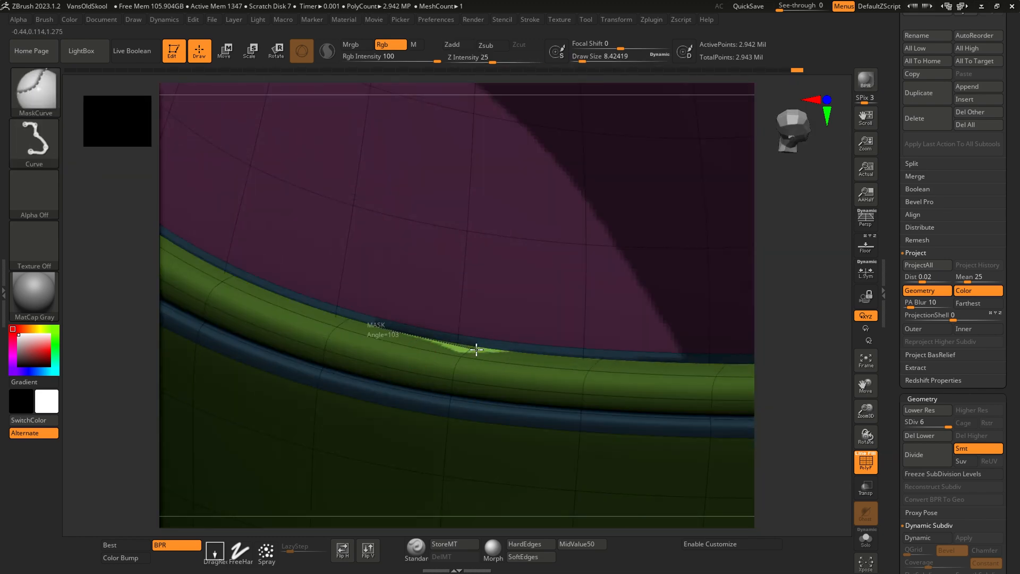
- Activate the MaskCurvePen brush for the heel panel's mask, and open the ZModeler actions on the extracted heel panel
key(b)
key(m)
key(p)
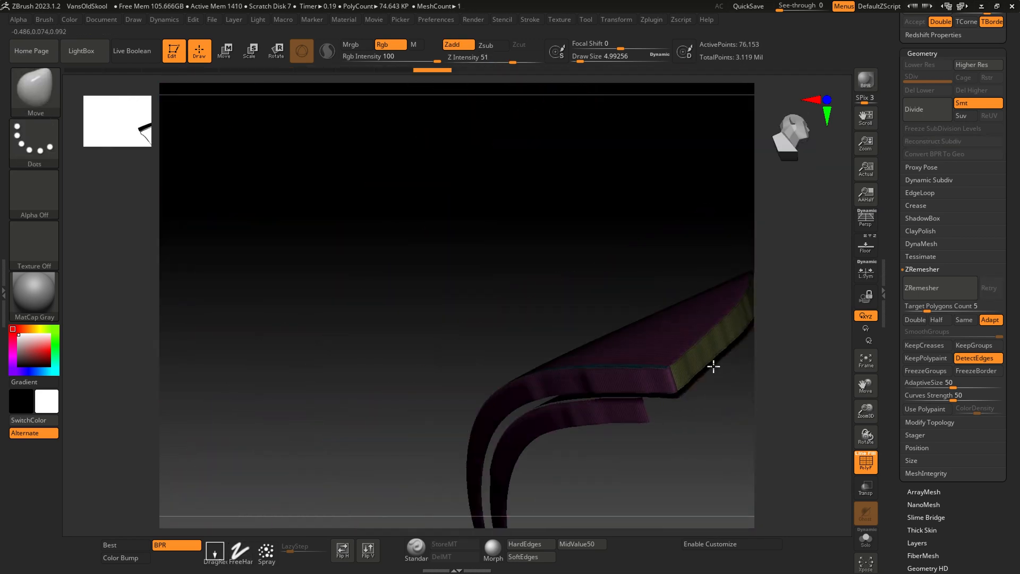
drag(1008, 318, 1009, 349)
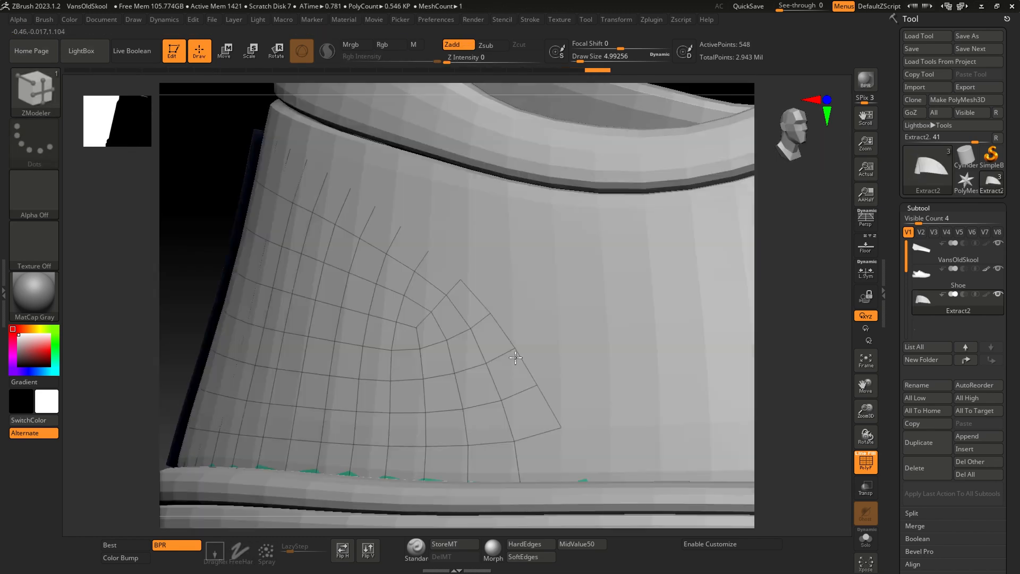
key(space)
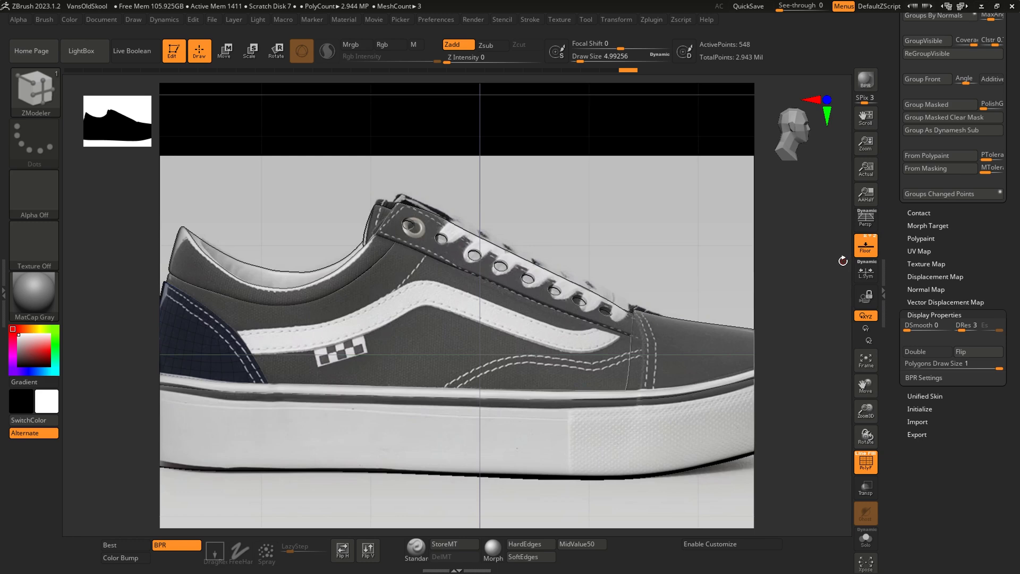
- Mask the side stripe over the reference photo and run ZRemesher on its extracted strip
ctrl+drag(517, 255, 531, 249)
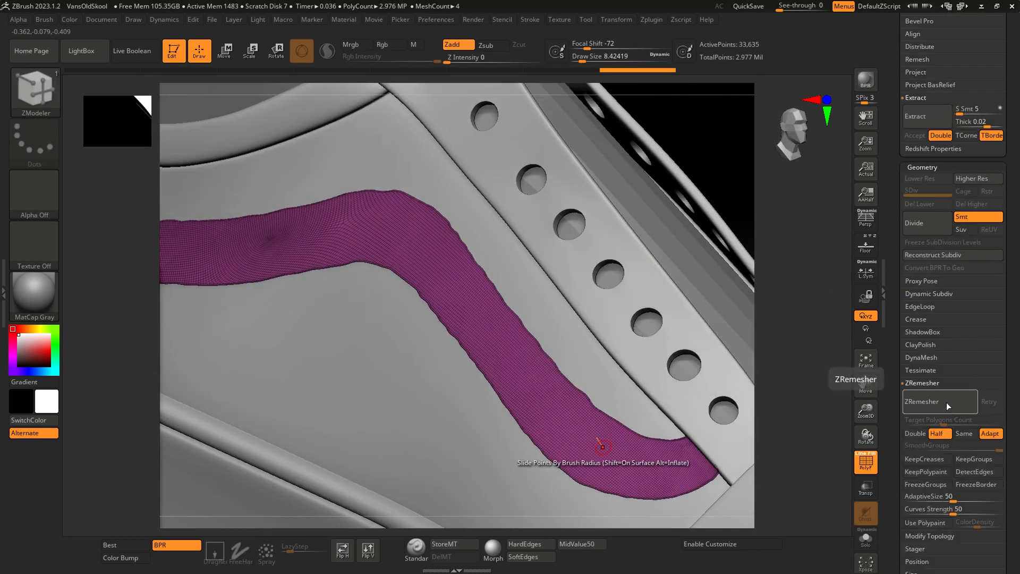
click(944, 402)
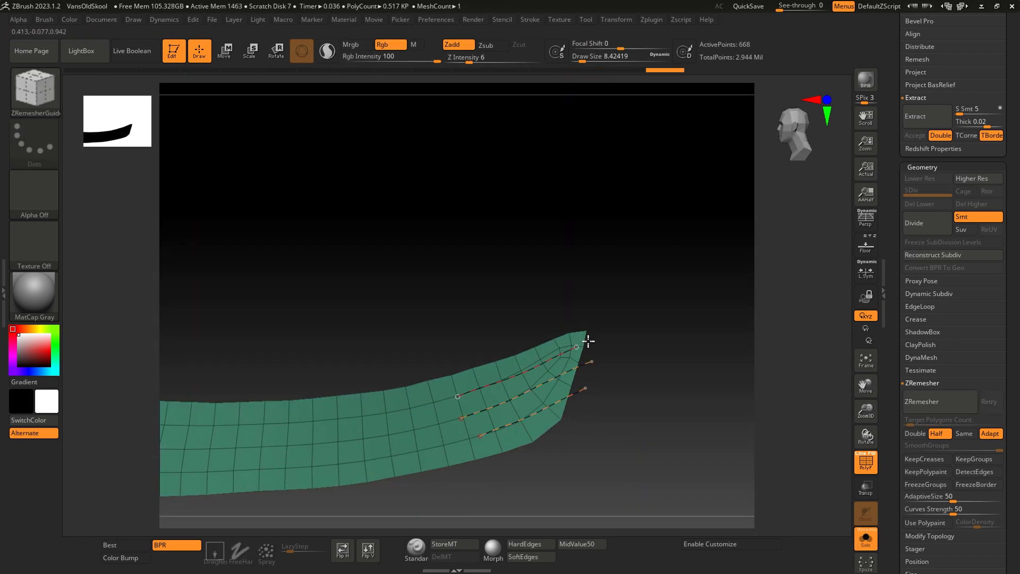
mouse_move(733, 417)
mouse_down()
mouse_move(501, 422)
mouse_move(510, 492)
mouse_move(549, 411)
mouse_up()
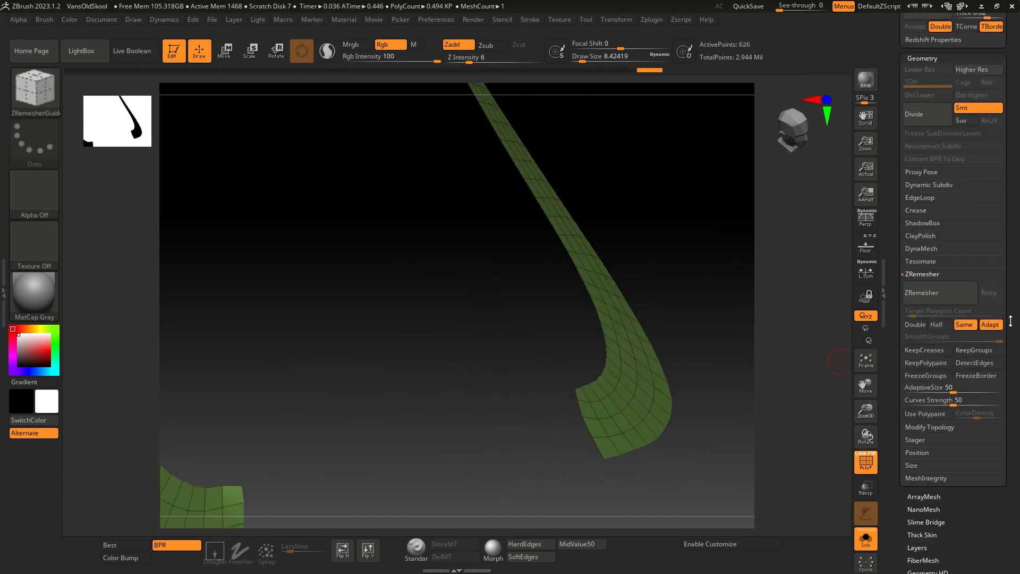
mouse_move(531, 451)
mouse_down()
mouse_move(602, 369)
mouse_move(549, 371)
mouse_up()
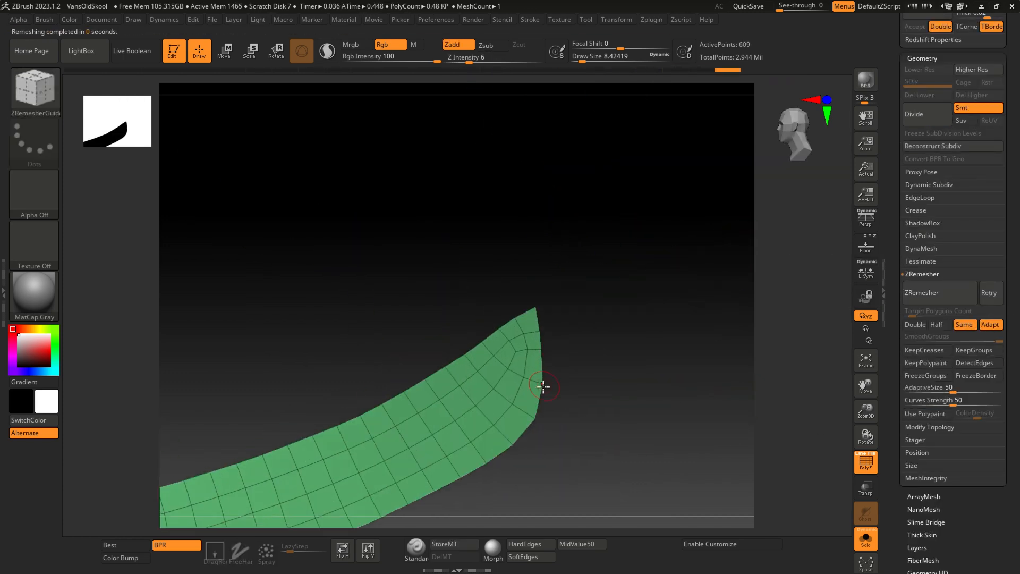
click(865, 535)
- Clean up the topology at the side stripe's front end with ZModeler actions
key(b)
key(z)
key(g)
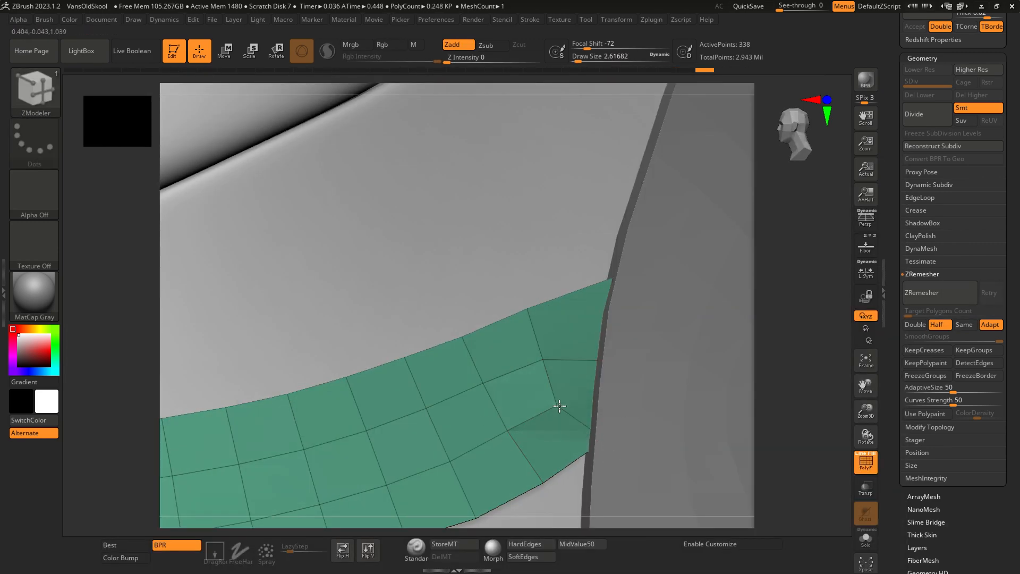
key(space)
click(865, 539)
key(space)
click(675, 232)
drag(615, 392, 561, 412)
key(space)
click(478, 289)
click(597, 405)
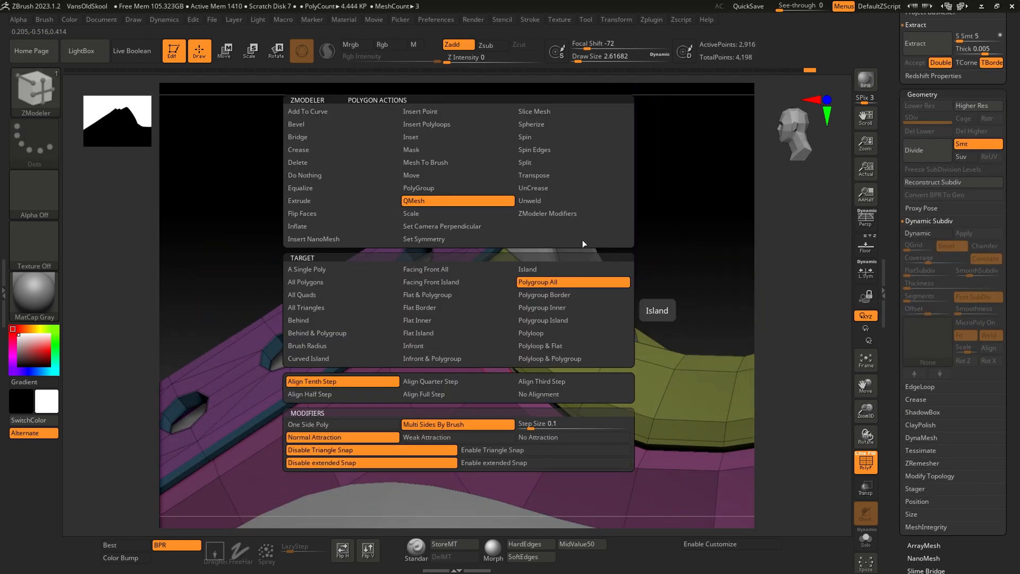
- Mask with ZModeler's Mask Polyloop action so the side panel's collar-edge strip stays editable, and activate the Move brush
click(449, 149)
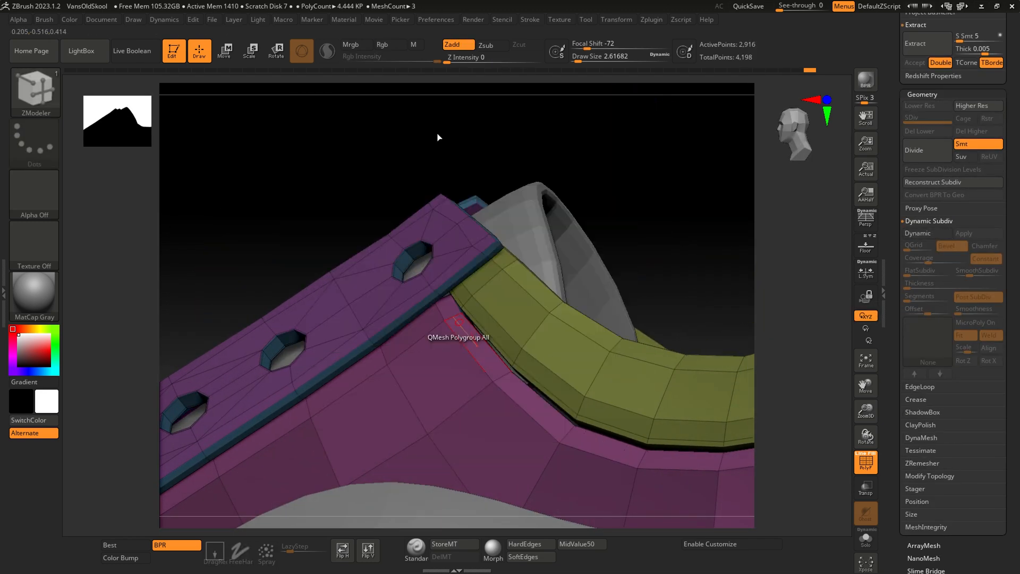
click(473, 307)
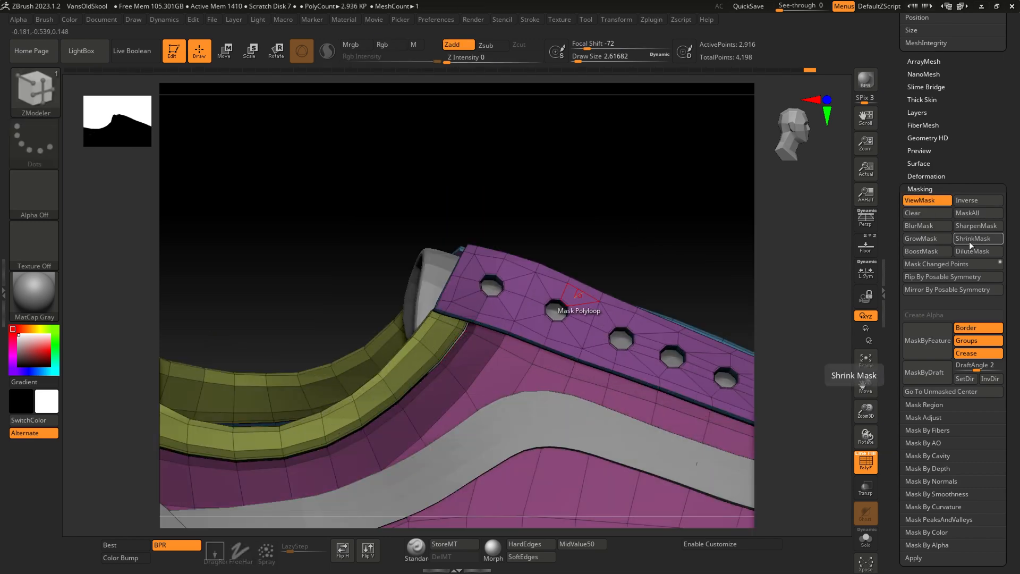
key(b)
key(m)
key(v)
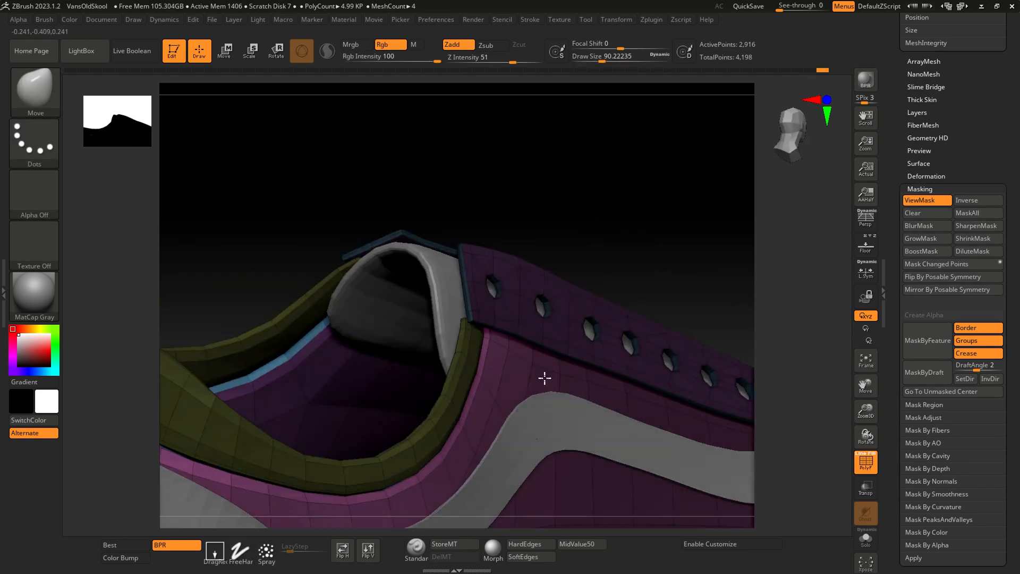
- Switch to the Move Topological brush for adjusting the side panel's unmasked border beneath the lace panel
key(b)
key(m)
key(t)
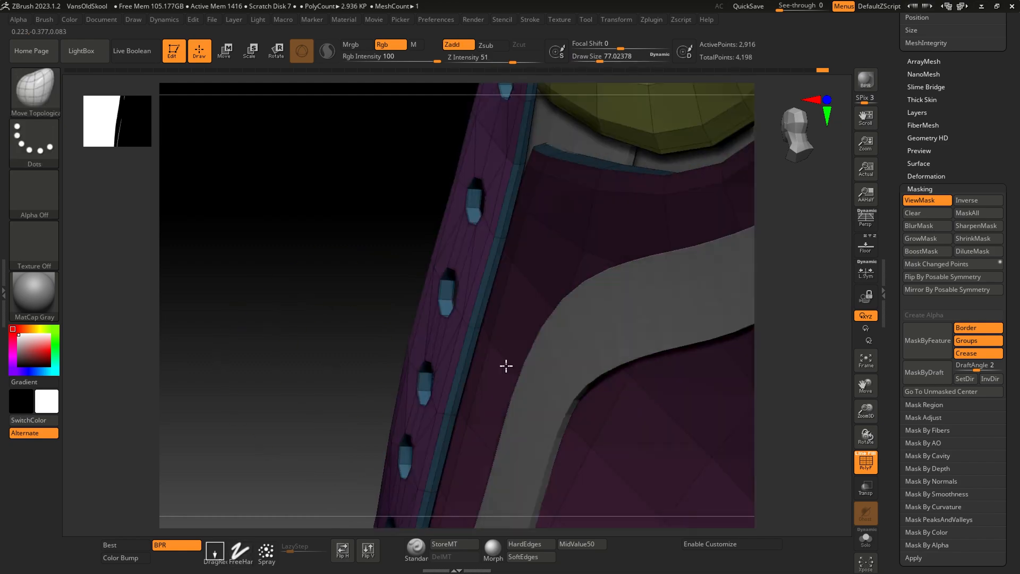
key(ctrl)
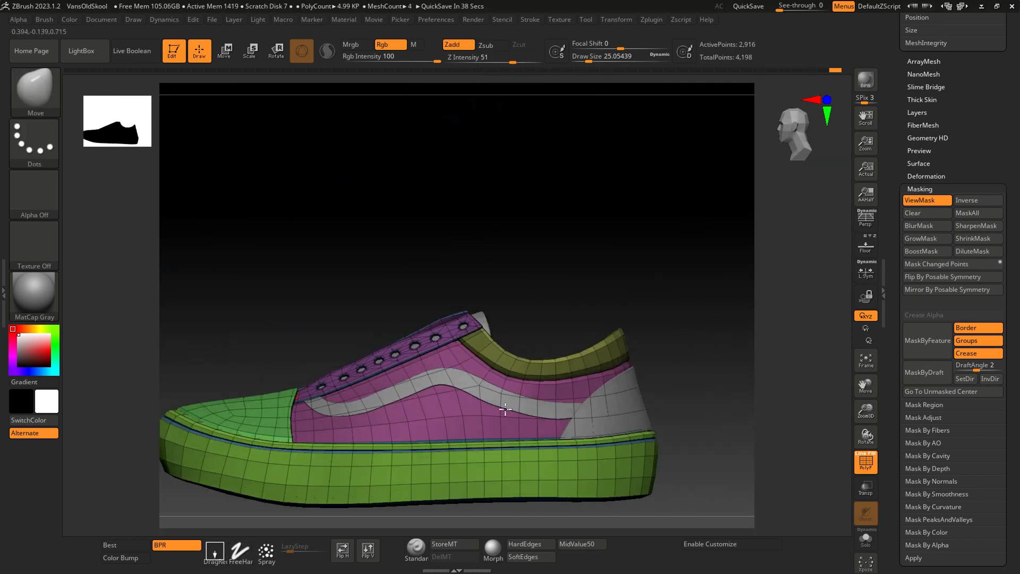
scroll(946, 239, up, 10)
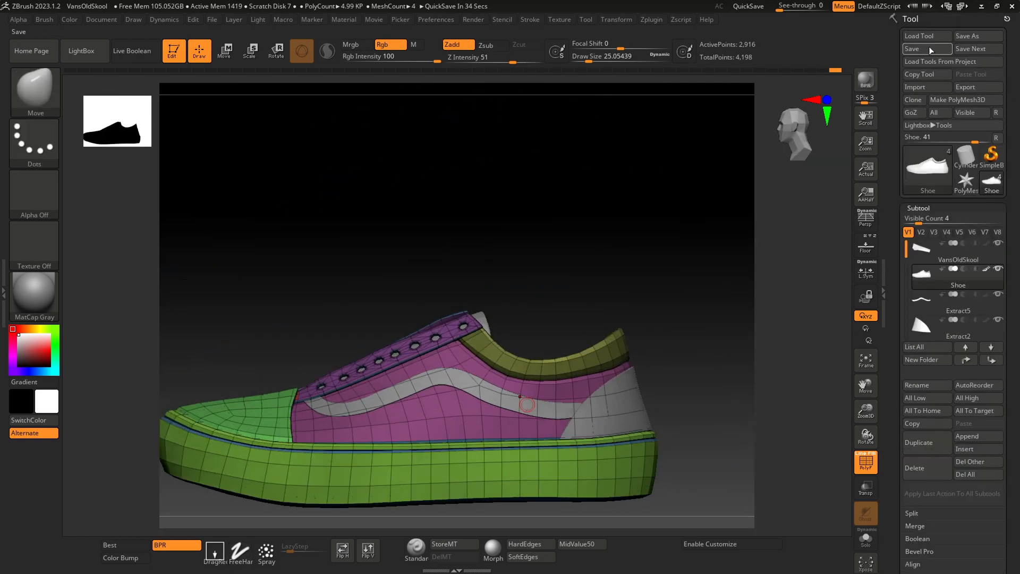
scroll(945, 239, down, 5)
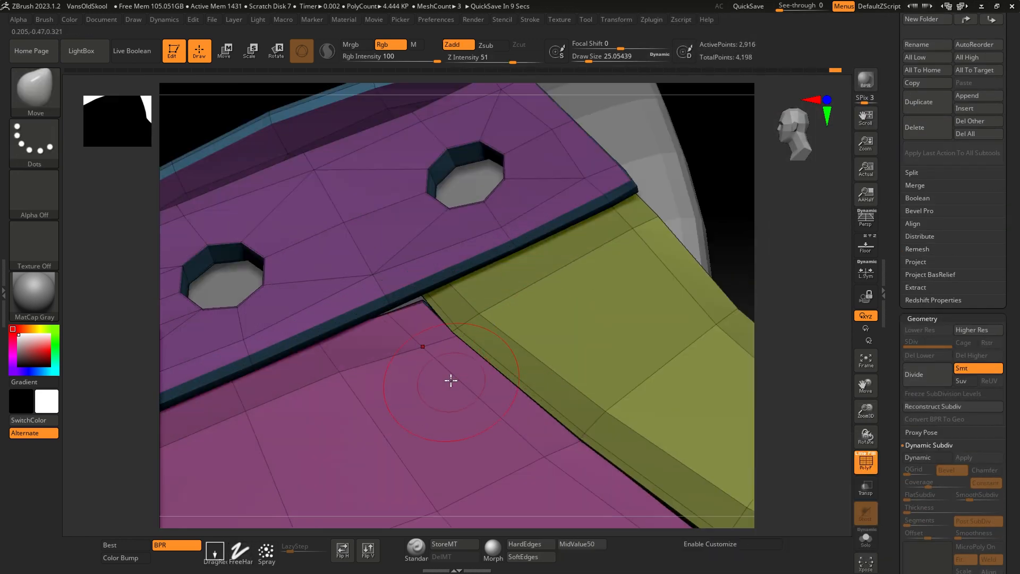
key(space)
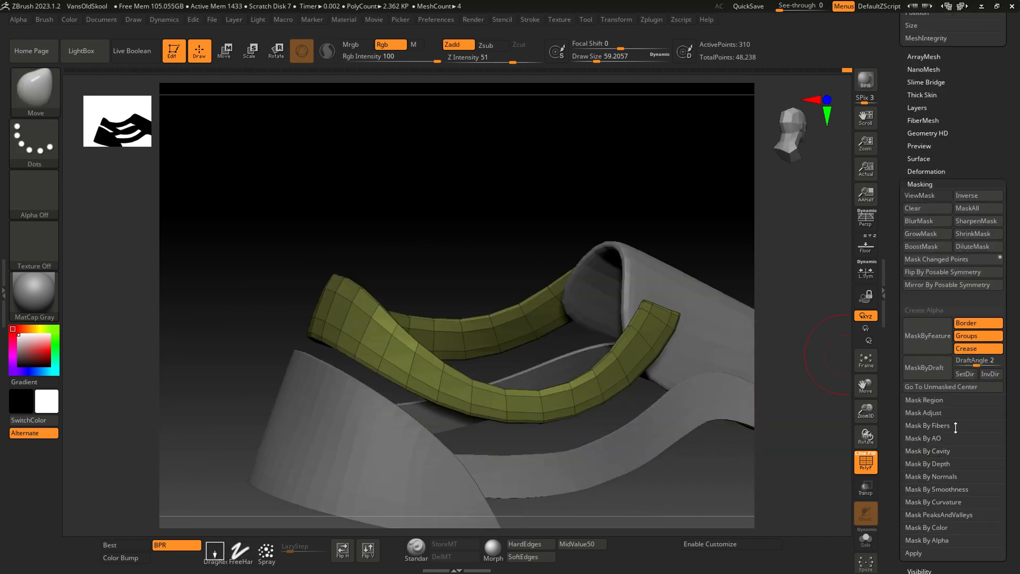
- Unhide the Shoe's remaining polygons and make the heel panel Extract2 the active subtool
scroll(1006, 381, up, 3)
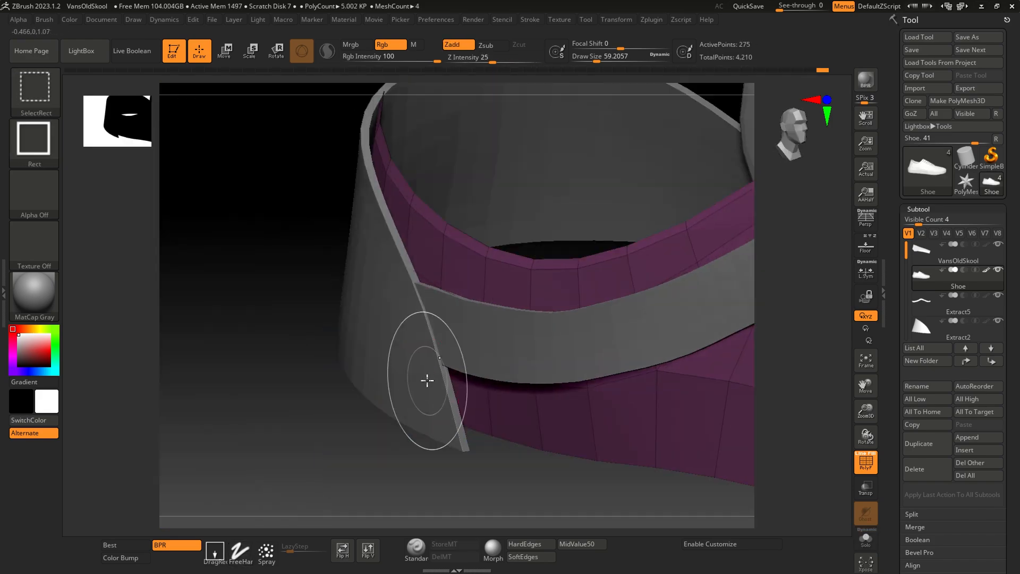
ctrl+shift+drag(226, 332, 259, 399)
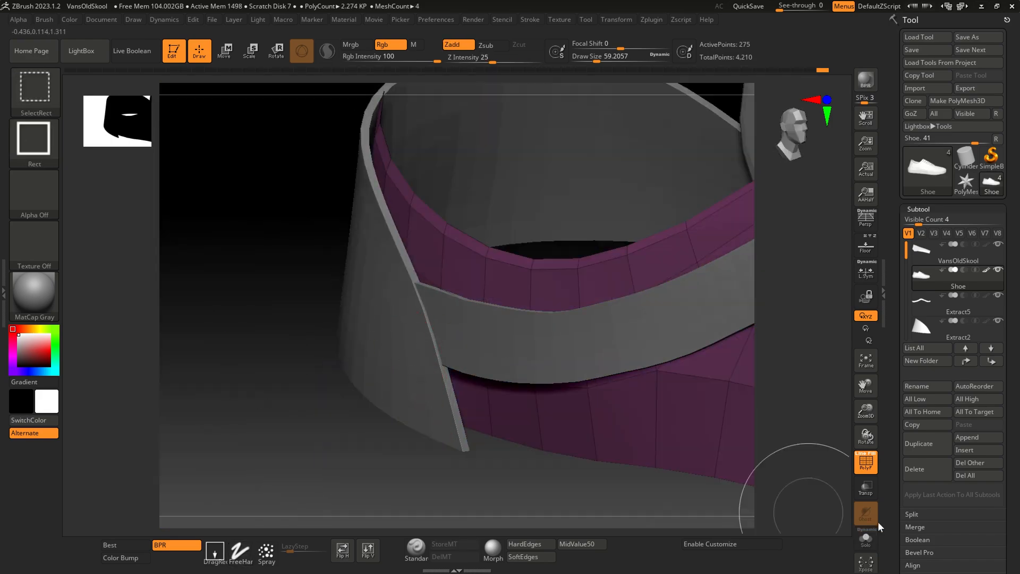
alt+click(439, 394)
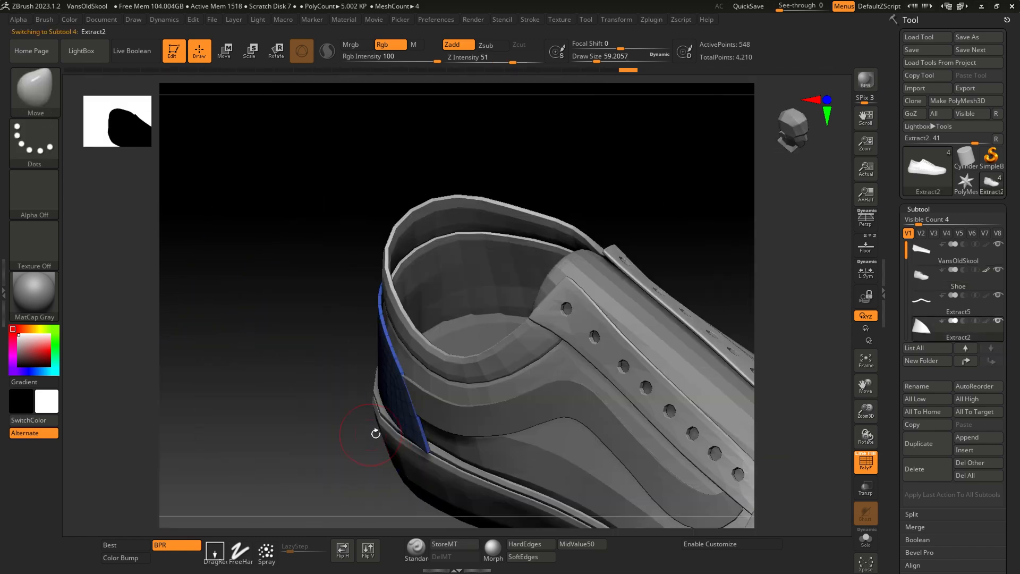
- Reshape the heel panel's edges around the side stripe and sole with the Move brush, adjusting its draw size
mouse_move(376, 433)
mouse_down()
mouse_move(574, 339)
mouse_move(360, 312)
mouse_up()
key(s)
drag(401, 416, 404, 416)
mouse_move(416, 418)
right_down()
mouse_move(358, 337)
mouse_move(381, 353)
mouse_move(434, 306)
mouse_move(491, 205)
mouse_move(523, 340)
mouse_move(576, 266)
mouse_move(463, 415)
mouse_move(391, 393)
right_up()
key(s)
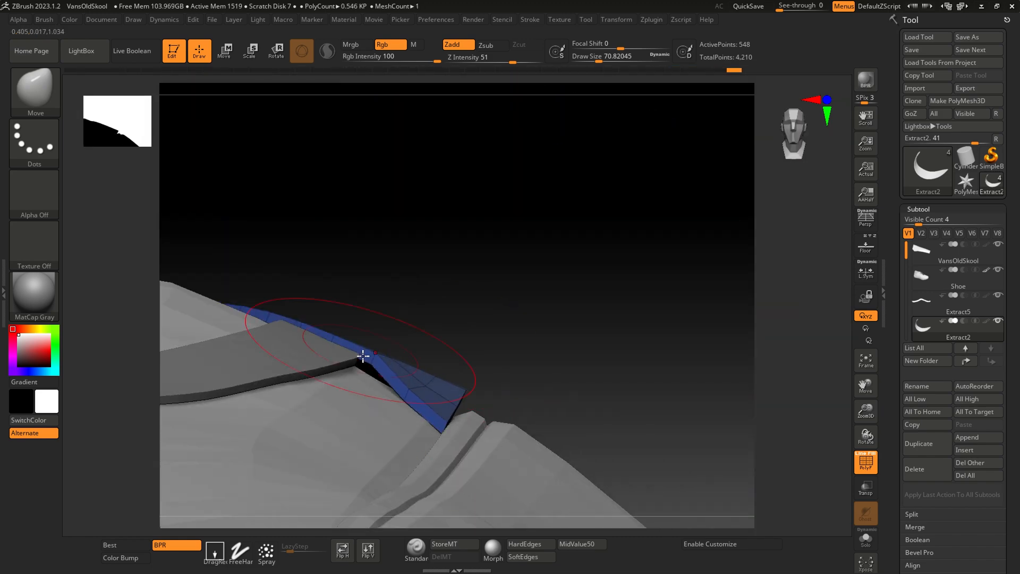
mouse_move(343, 340)
right_down()
mouse_move(496, 412)
mouse_move(544, 411)
right_up()
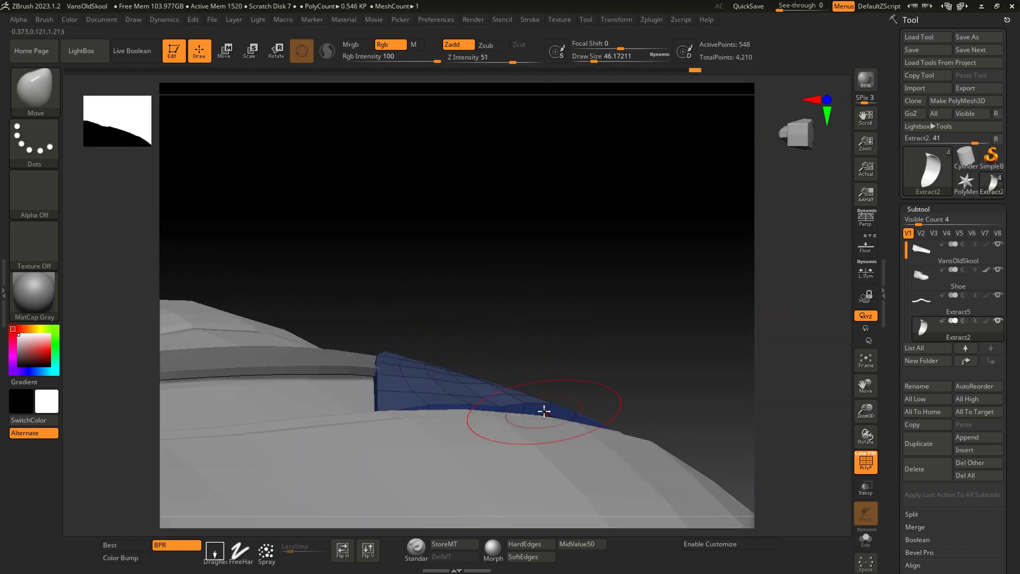
mouse_move(471, 434)
right_down()
mouse_move(451, 446)
mouse_move(558, 453)
mouse_move(296, 346)
mouse_move(349, 282)
mouse_move(364, 397)
mouse_move(297, 308)
mouse_move(326, 296)
mouse_move(387, 326)
mouse_move(414, 228)
mouse_move(433, 205)
mouse_move(337, 280)
mouse_move(417, 396)
mouse_move(715, 409)
right_up()
key(s)
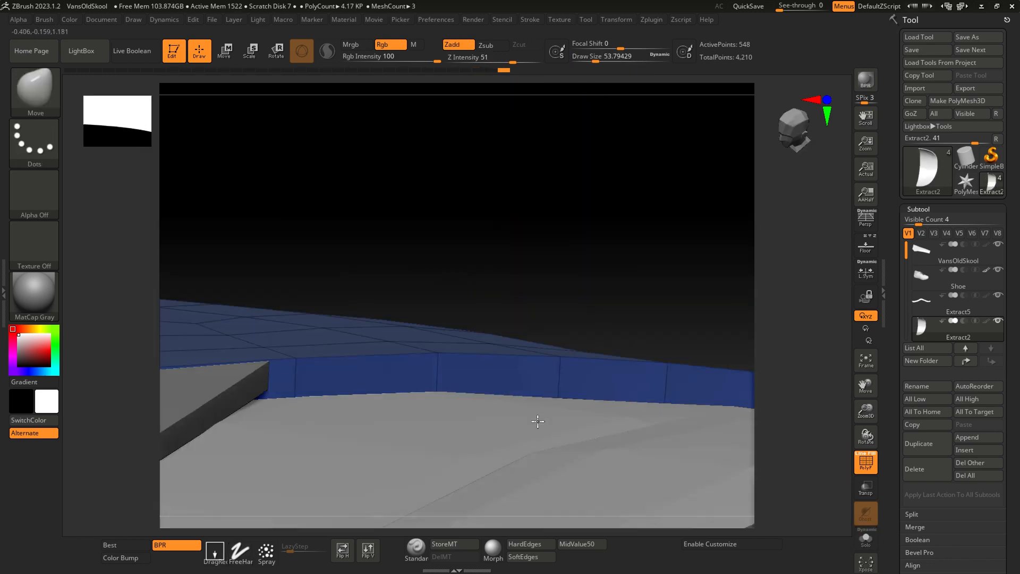
- Isolate the heel panel's surface with ZModeler and masking, and ZRemesh it at Half with KeepGroups and DetectEdges
key(space)
click(535, 373)
right_drag(535, 373, 563, 371)
scroll(993, 413, down, 10)
click(922, 501)
mouse_move(627, 297)
right_down()
mouse_move(445, 359)
mouse_move(637, 298)
right_up()
drag(976, 183, 976, 503)
click(916, 448)
click(922, 512)
click(931, 164)
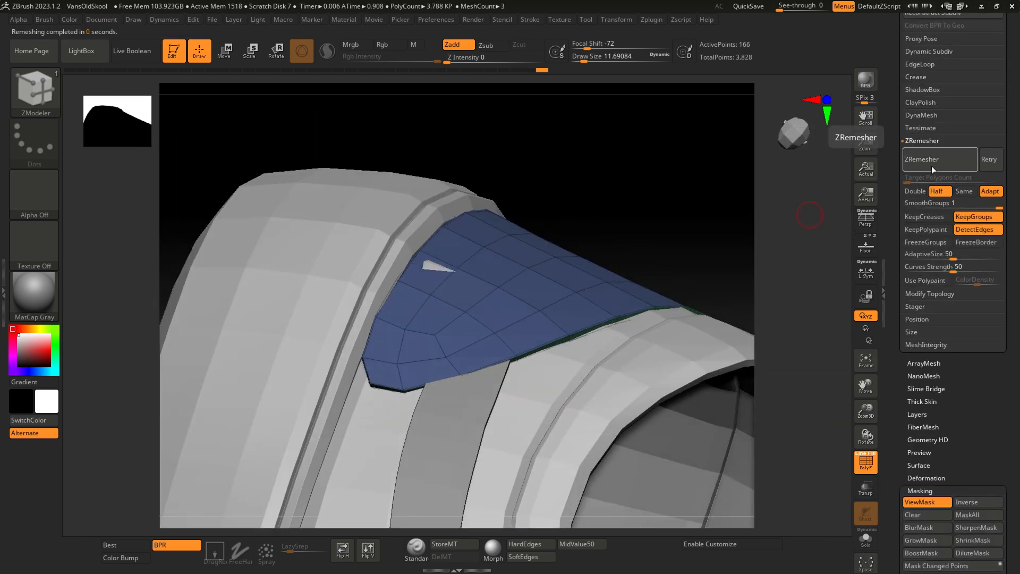
- Fine-tune the remeshed heel panel's border against the collar and side stripe with the Move brush
right_drag(627, 271, 593, 305)
drag(600, 285, 609, 286)
mouse_move(610, 286)
right_down()
mouse_move(573, 285)
mouse_move(531, 324)
right_up()
drag(531, 323, 520, 314)
mouse_move(519, 315)
right_down()
mouse_move(560, 425)
mouse_move(513, 370)
right_up()
drag(591, 315, 601, 304)
mouse_move(601, 304)
right_down()
mouse_move(580, 382)
mouse_move(627, 290)
right_up()
drag(627, 290, 632, 282)
mouse_move(633, 282)
right_down()
mouse_move(526, 410)
mouse_move(491, 325)
mouse_move(574, 364)
mouse_move(576, 392)
mouse_move(681, 180)
mouse_move(576, 297)
mouse_move(660, 396)
mouse_move(709, 332)
right_up()
- Make the side stripe the active subtool and smooth out its thin border edge with small Move brush adjustments
alt+click(487, 322)
drag(708, 333, 702, 326)
mouse_move(702, 326)
right_down()
mouse_move(735, 279)
mouse_move(453, 351)
right_up()
drag(453, 351, 456, 345)
mouse_move(456, 345)
right_down()
mouse_move(393, 446)
mouse_move(494, 390)
mouse_move(579, 387)
right_up()
drag(579, 387, 583, 381)
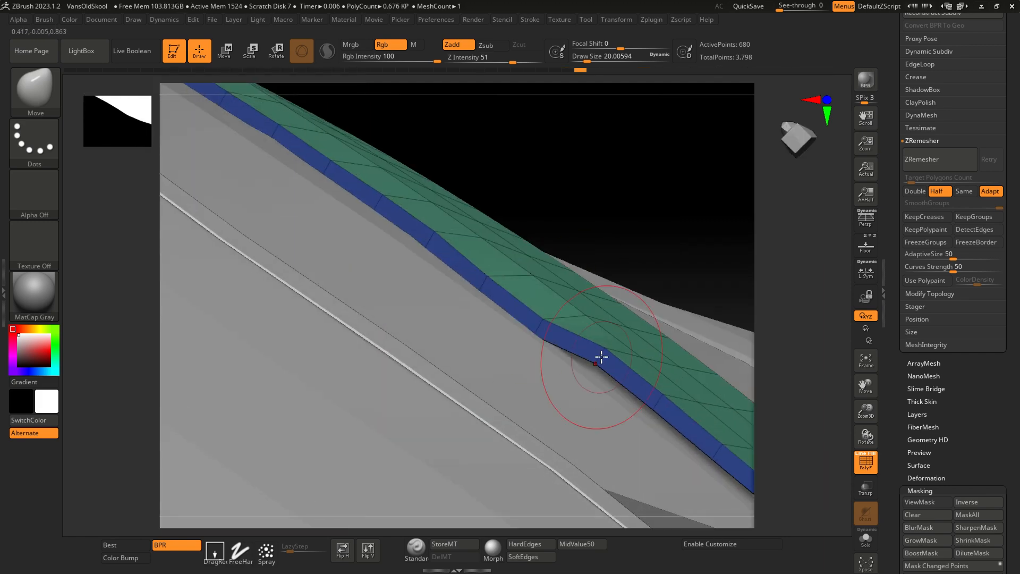
right_drag(642, 483, 584, 426)
right_drag(435, 381, 353, 410)
- Try a Deformation polish on the side stripe and on a neighbouring subtool, undoing each attempt
click(926, 477)
key(ctrl+z)
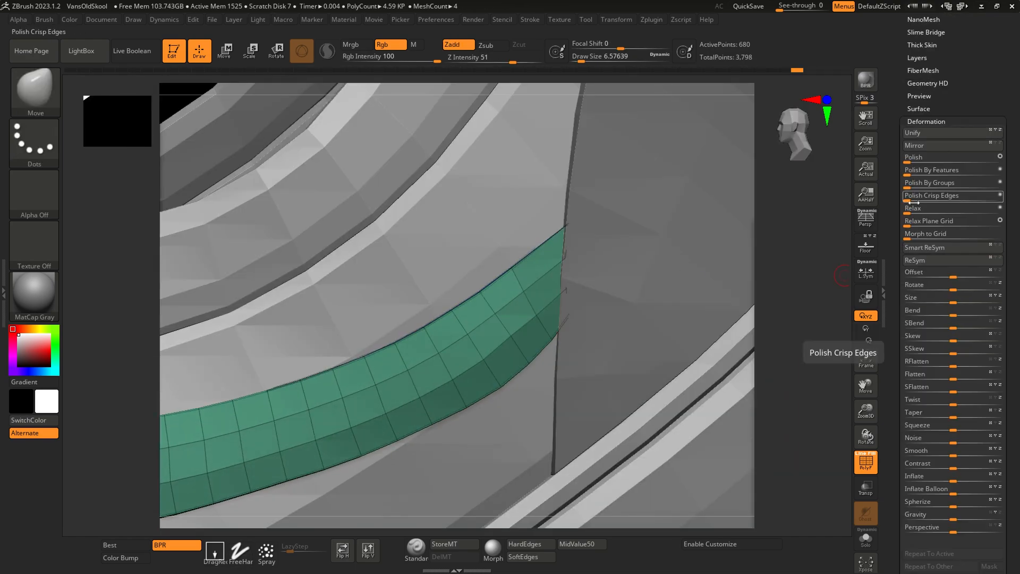
right_drag(457, 425, 316, 349)
alt+click(213, 303)
ctrl+right_drag(255, 250, 382, 265)
ctrl+right_drag(600, 298, 797, 298)
drag(935, 105, 936, 250)
drag(907, 344, 913, 346)
key(ctrl+z)
ctrl+right_drag(510, 446, 471, 352)
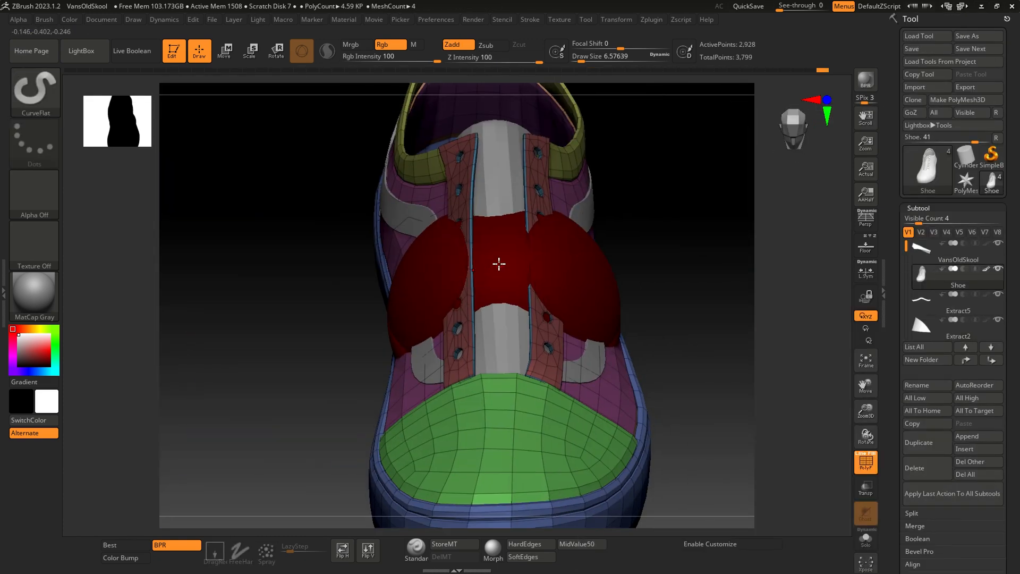
- Hide the polyframe and build a ZSphere lace segment across the tongue, bending both ends into the lowest eyelets
key(shift+f)
right_drag(505, 271, 336, 198)
key(r)
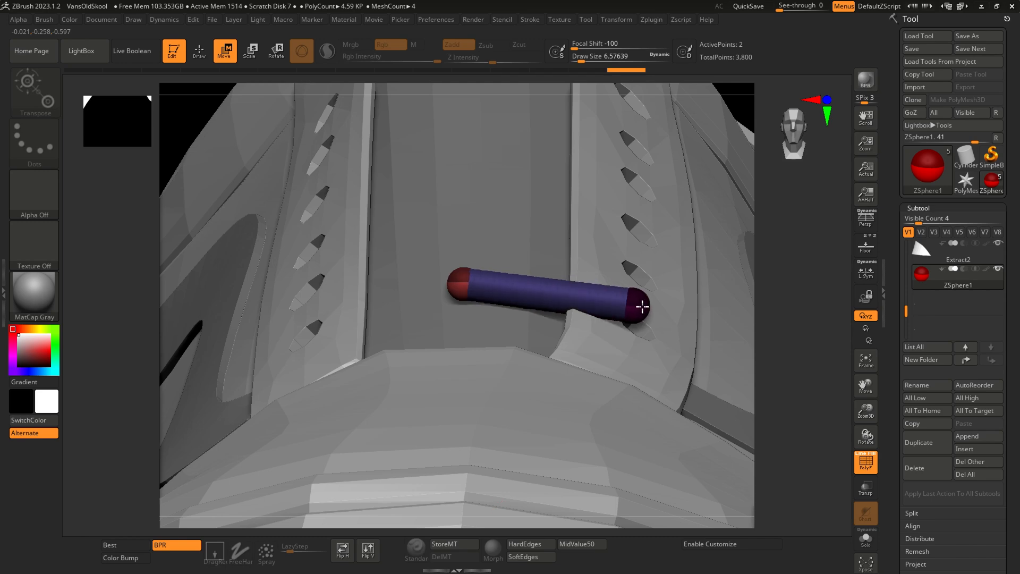
right_drag(663, 315, 453, 284)
right_drag(390, 273, 369, 287)
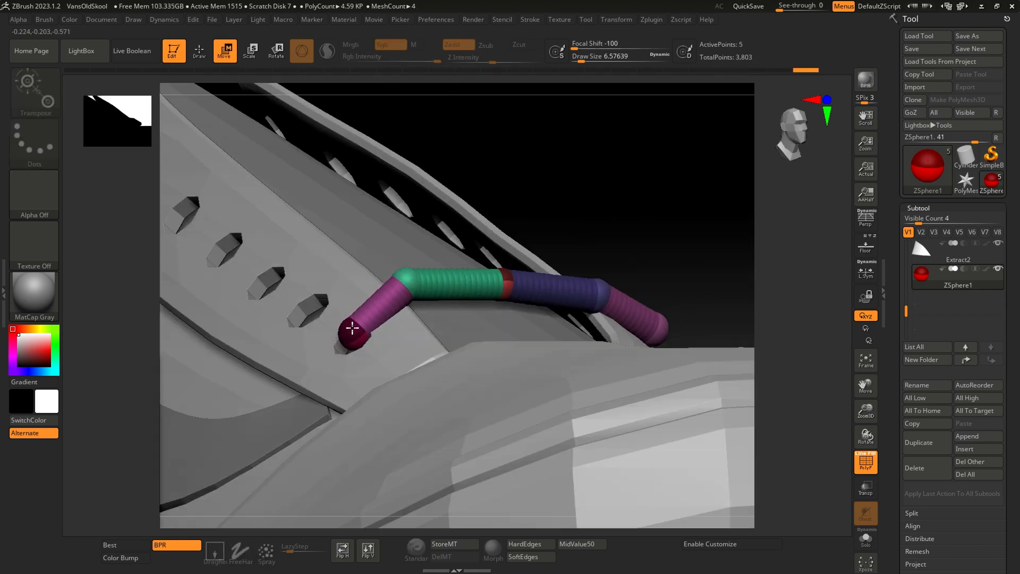
right_drag(347, 331, 345, 319)
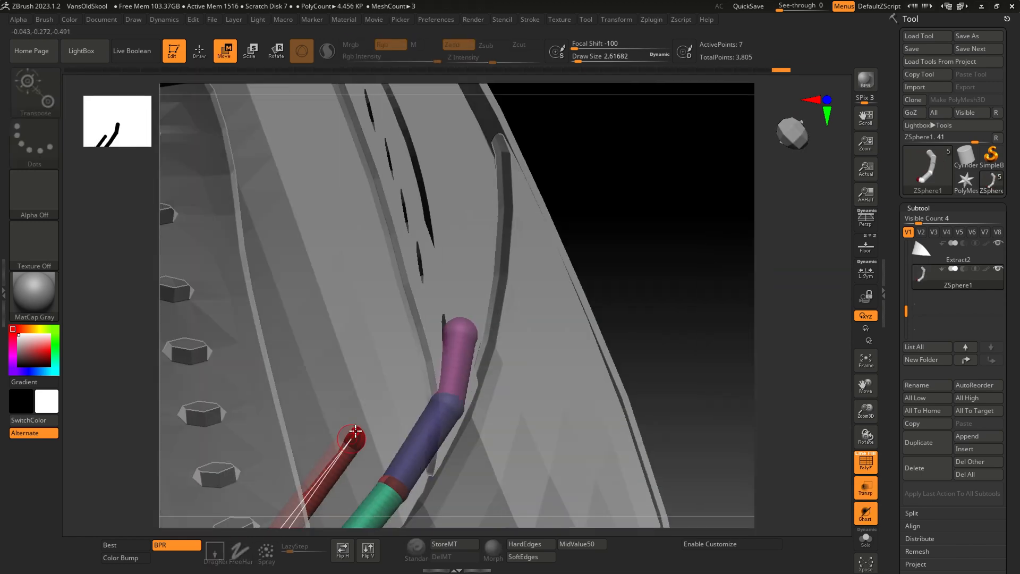
- Extend the ZSphere lace chain in a zigzag up the tongue, adding and placing spheres at alternating eyelets
right_drag(355, 436, 535, 322)
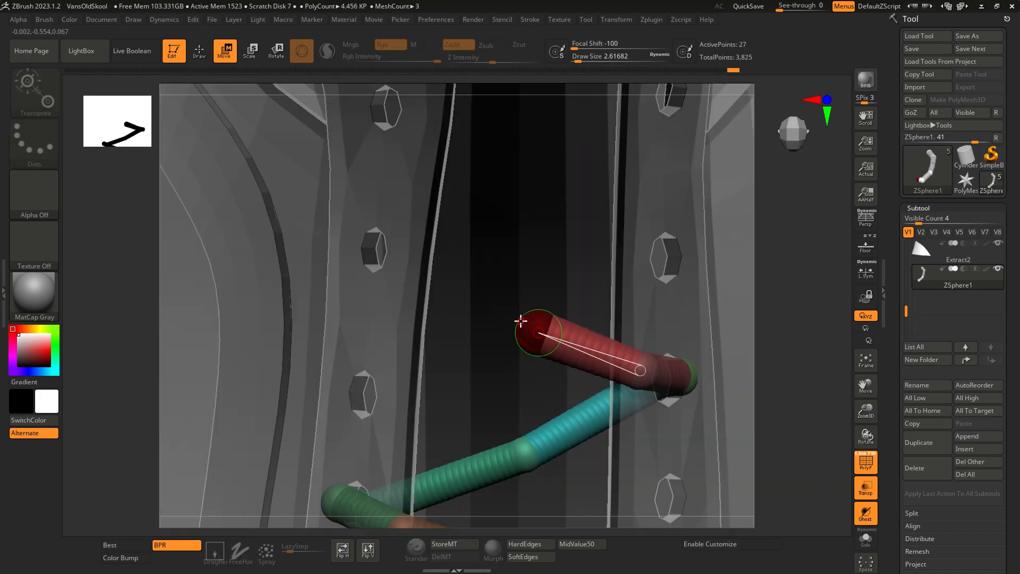
mouse_move(520, 321)
right_down()
mouse_move(447, 280)
mouse_move(307, 375)
mouse_move(355, 412)
right_up()
key(q)
key(w)
key(q)
key(w)
drag(356, 412, 365, 312)
right_drag(365, 312, 620, 464)
key(q)
key(w)
drag(620, 464, 423, 349)
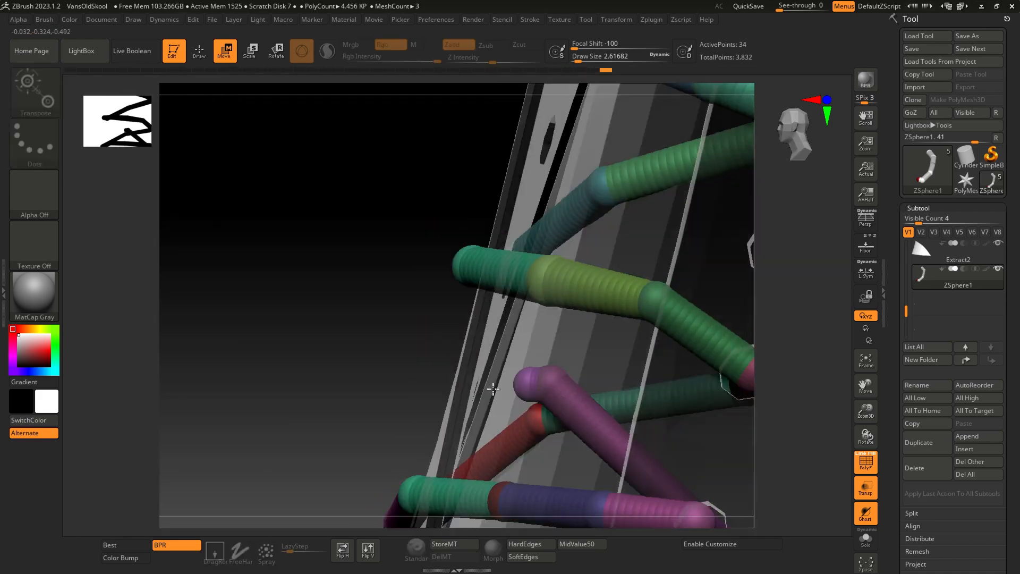
- Run the opposing ZSphere lace chain upward from the lowest eyelets, crossing over the first chain
right_drag(482, 384, 273, 416)
mouse_move(279, 366)
right_down()
mouse_move(385, 320)
mouse_move(312, 409)
right_up()
key(q)
click(313, 409)
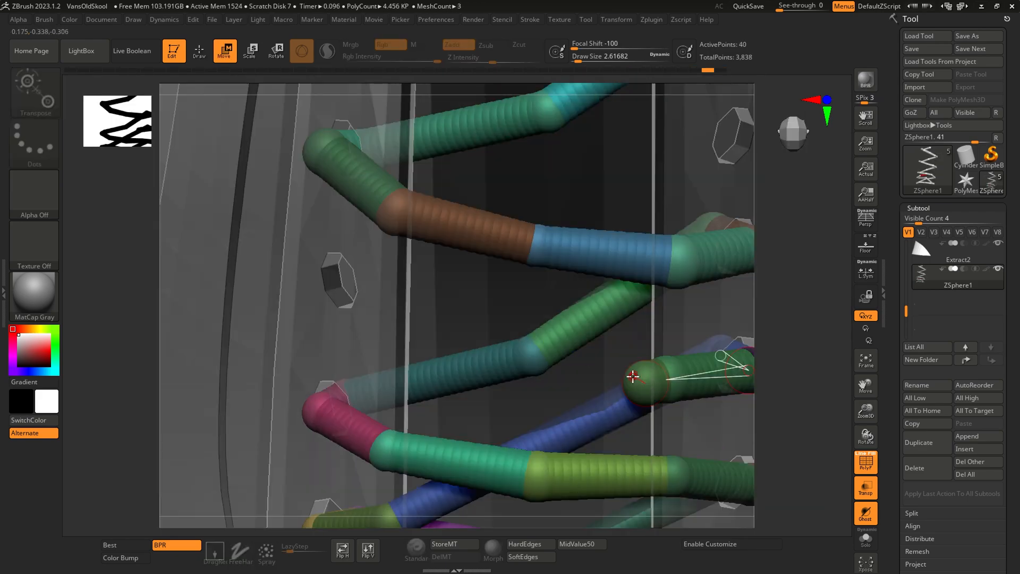
drag(633, 376, 357, 300)
right_drag(357, 300, 546, 314)
drag(547, 313, 546, 287)
- Anchor the crossing ZSphere chain in its next side eyelet and bend it back beneath the laces toward the opposite side
right_drag(547, 287, 464, 441)
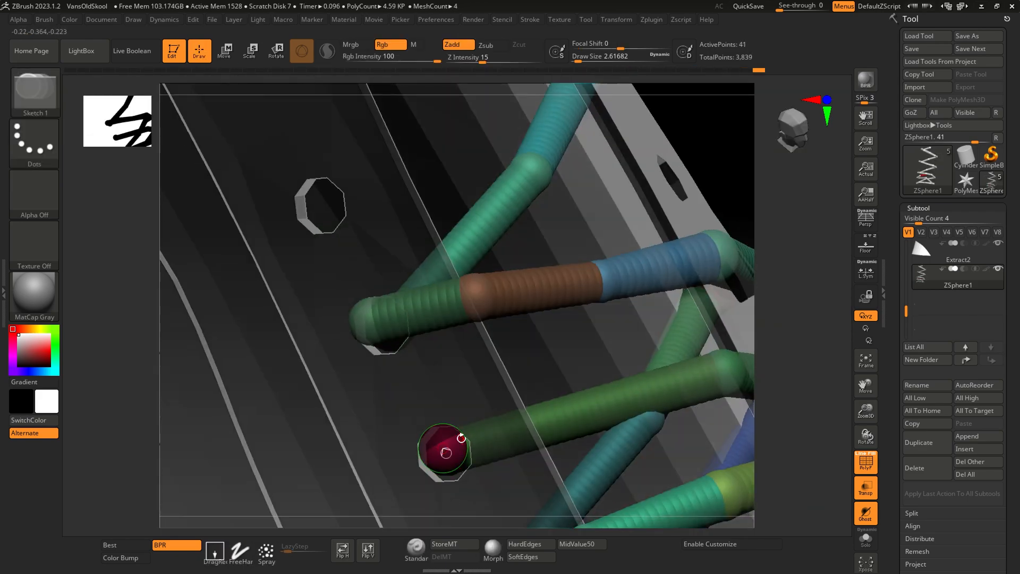
key(q)
key(w)
drag(465, 441, 435, 445)
right_drag(435, 445, 441, 381)
right_drag(495, 325, 456, 340)
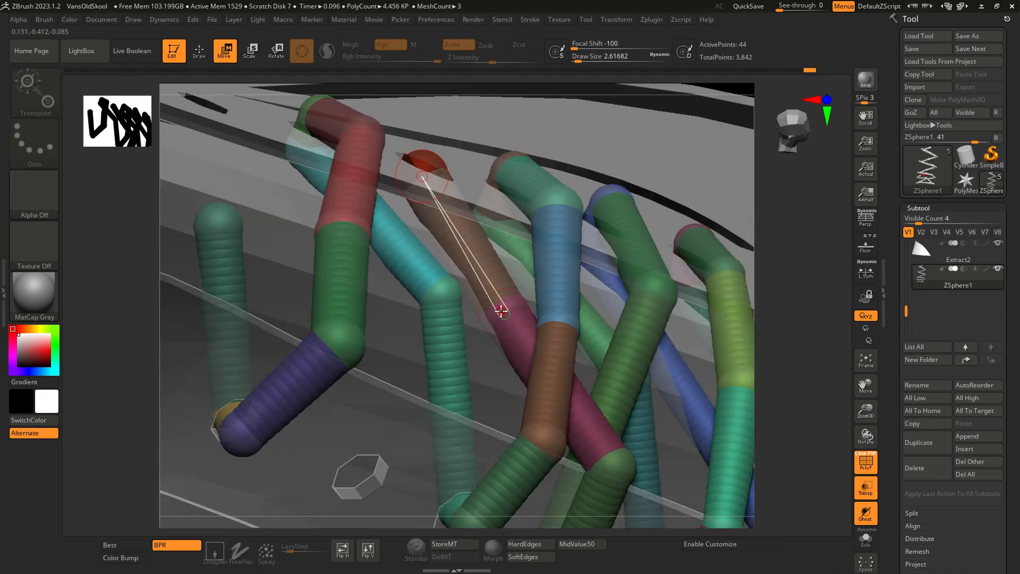
right_drag(506, 286, 490, 402)
- Complete the crossing ZSphere chain through the remaining upper eyelets, tucking its bends down into the holes
key(q)
click(490, 401)
right_drag(463, 323, 418, 370)
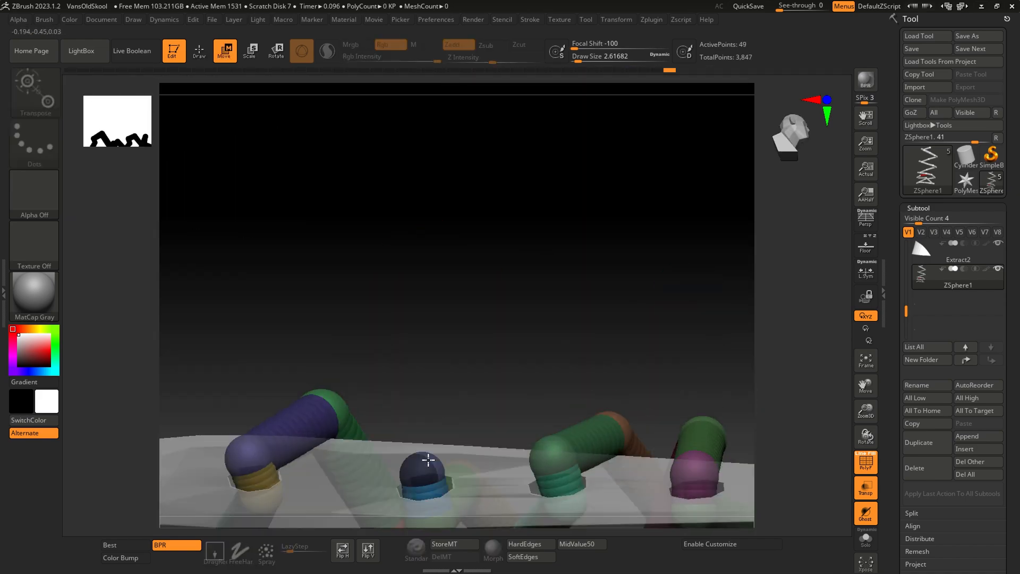
right_drag(428, 460, 417, 299)
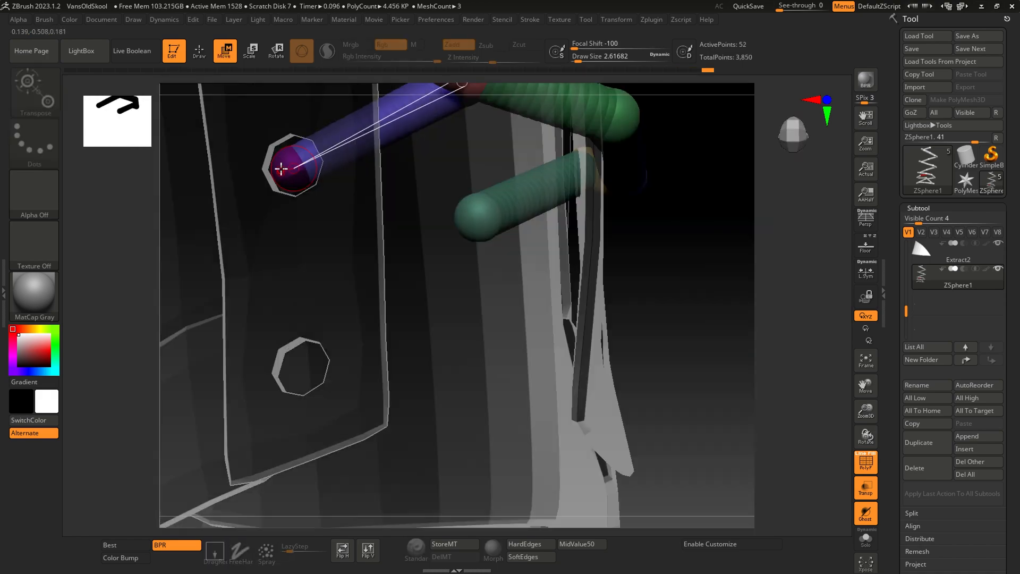
right_drag(281, 168, 271, 290)
key(q)
click(271, 290)
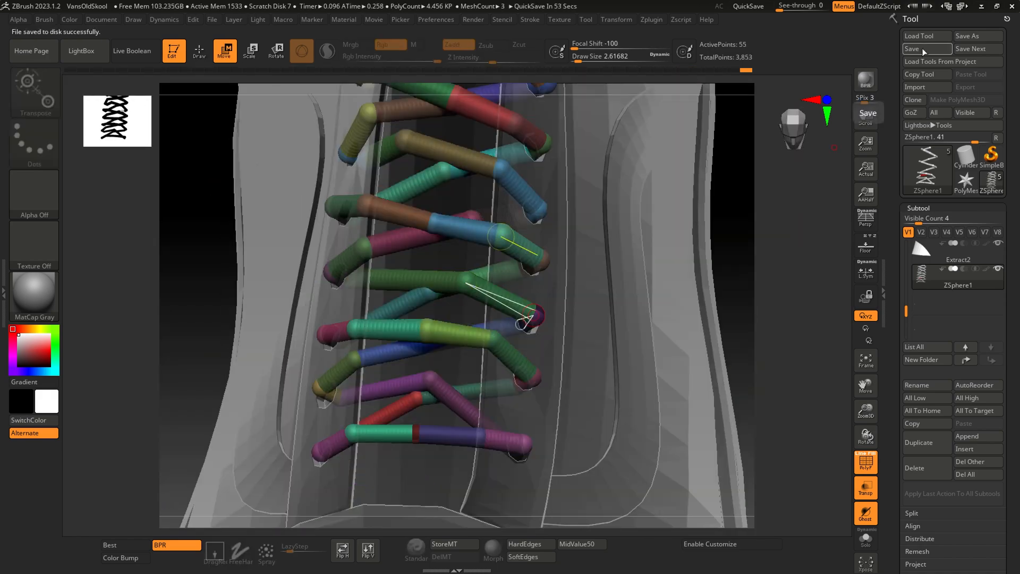
- Turn off transparency and choose a brush for generating flat lace strips along the ZSphere curves on PM3D_Gear3D1
click(616, 19)
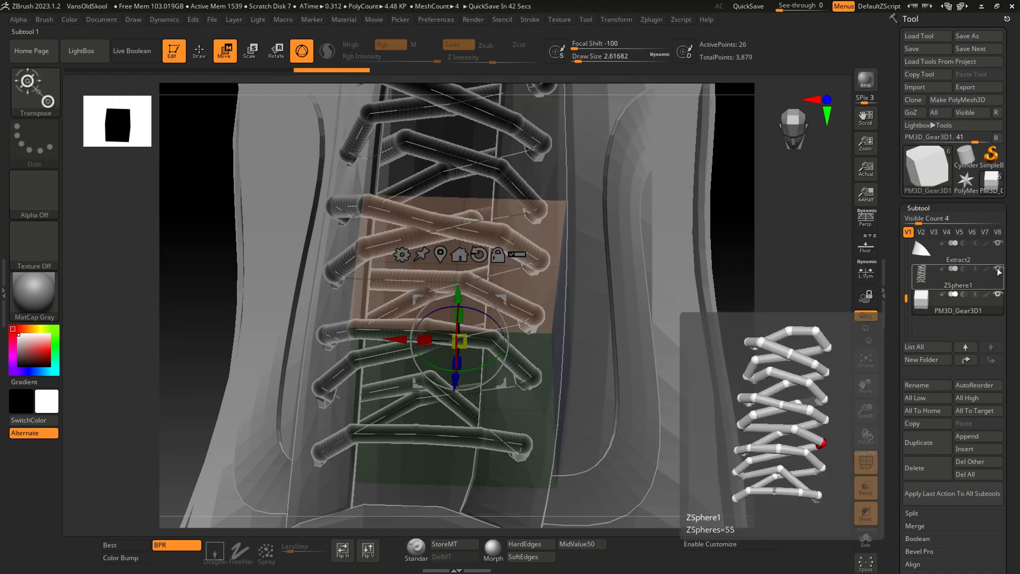
click(867, 490)
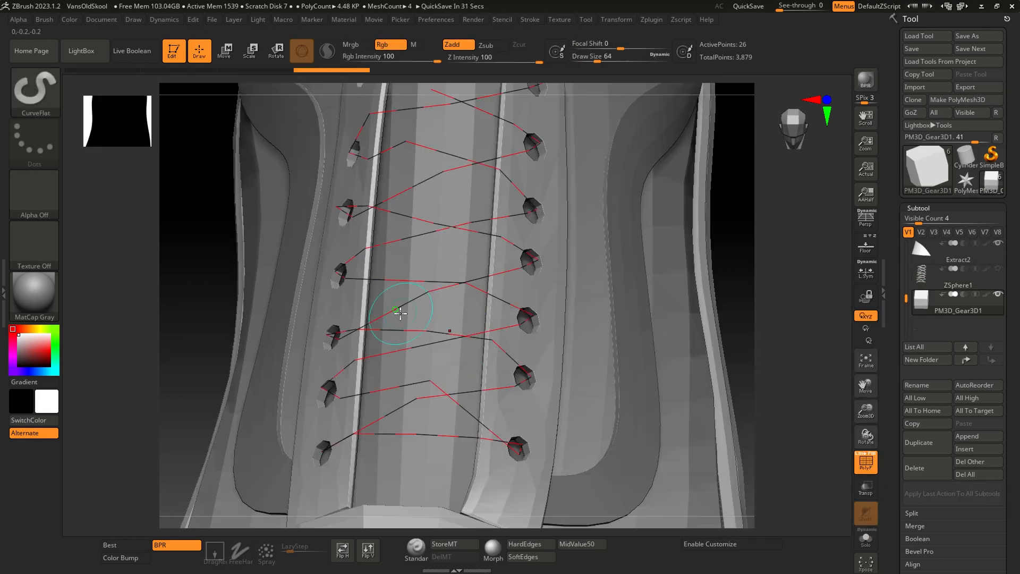
key(b)
click(764, 206)
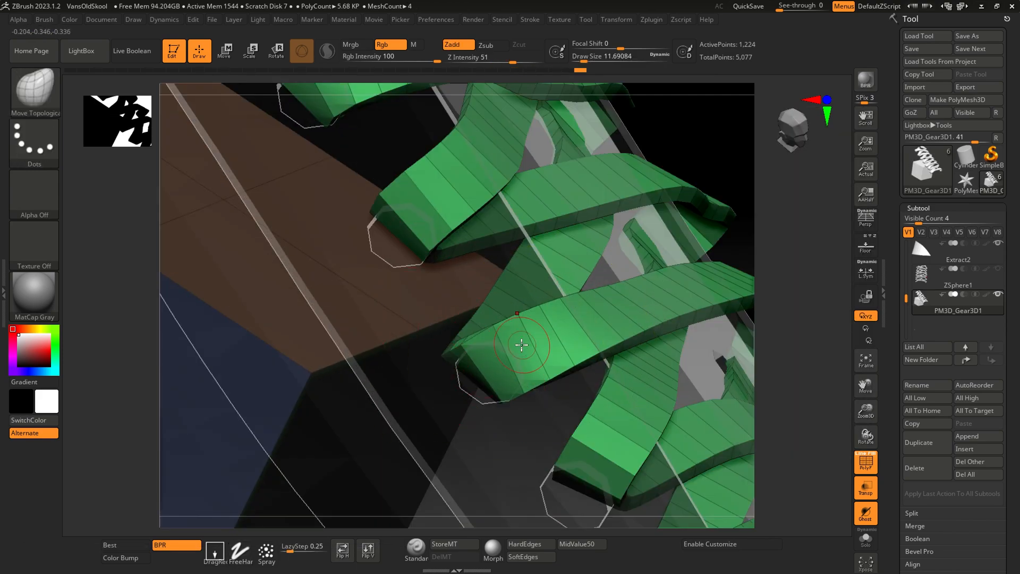
- Insert a lengthwise edge loop in the lace strips with ZModeler, and switch to the Move Topological brush
key(b)
key(z)
key(m)
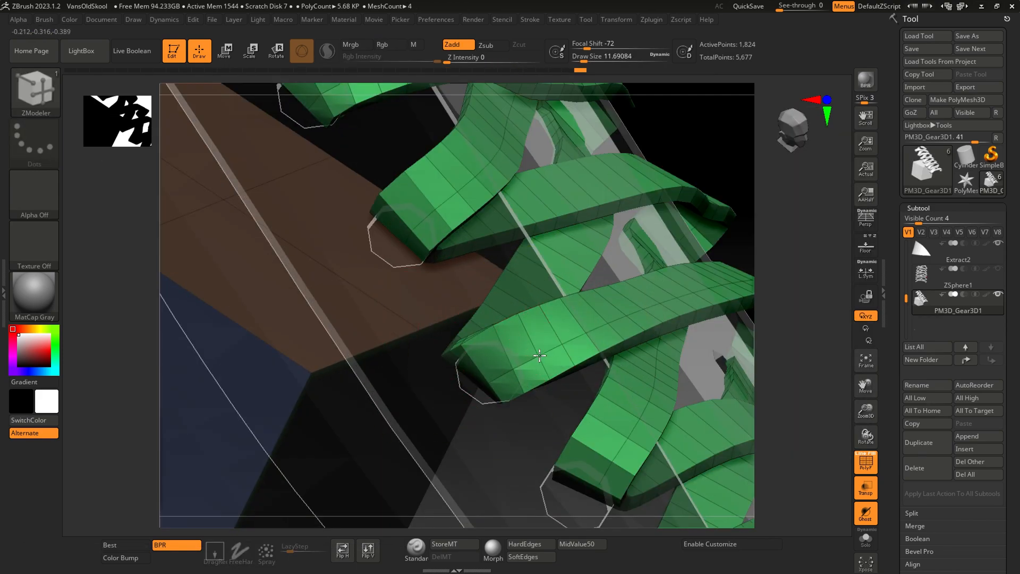
key(b)
key(m)
key(t)
- Shape the lace strips' bends and push them down into the eyelets along the lace panels with Move Topological
mouse_move(469, 387)
right_down()
mouse_move(451, 368)
mouse_move(415, 419)
mouse_move(428, 316)
right_up()
drag(428, 316, 420, 319)
mouse_move(420, 318)
right_down()
mouse_move(387, 301)
mouse_move(348, 367)
mouse_move(364, 380)
mouse_move(338, 358)
right_up()
mouse_move(309, 320)
right_down()
mouse_move(291, 303)
mouse_move(296, 325)
right_up()
drag(295, 324, 301, 328)
right_drag(301, 328, 311, 366)
mouse_move(442, 335)
right_down()
mouse_move(403, 178)
mouse_move(394, 382)
right_up()
drag(394, 382, 399, 378)
mouse_move(400, 378)
right_down()
mouse_move(422, 319)
mouse_move(403, 349)
mouse_move(381, 335)
right_up()
drag(380, 334, 385, 339)
mouse_move(385, 339)
right_down()
mouse_move(325, 383)
mouse_move(354, 331)
right_up()
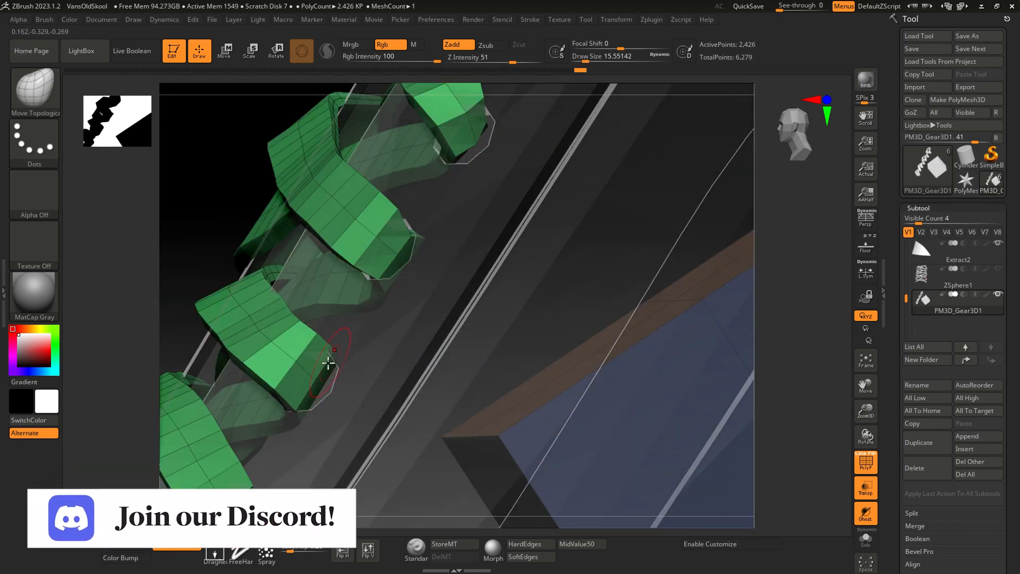
mouse_move(300, 414)
right_down()
mouse_move(353, 359)
mouse_move(326, 391)
mouse_move(358, 289)
mouse_move(307, 381)
mouse_move(232, 393)
mouse_move(476, 257)
mouse_move(833, 444)
right_up()
- Turn off transparency and curve the laces over the tongue with Move Topological, separating overlapping strips and adjusting the top ends
click(866, 488)
ctrl+right_drag(619, 270, 619, 366)
drag(508, 381, 507, 385)
right_drag(507, 385, 380, 437)
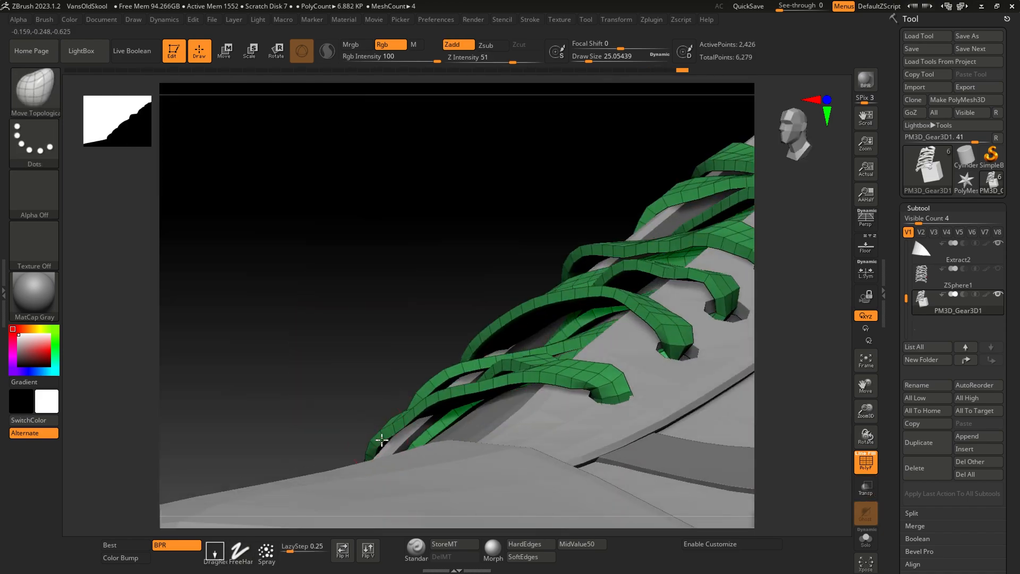
mouse_move(440, 404)
right_down()
mouse_move(510, 388)
mouse_move(439, 303)
mouse_move(403, 366)
mouse_move(431, 294)
mouse_move(494, 266)
mouse_move(413, 342)
mouse_move(380, 415)
mouse_move(496, 366)
right_up()
right_drag(355, 338, 451, 319)
right_drag(367, 320, 360, 262)
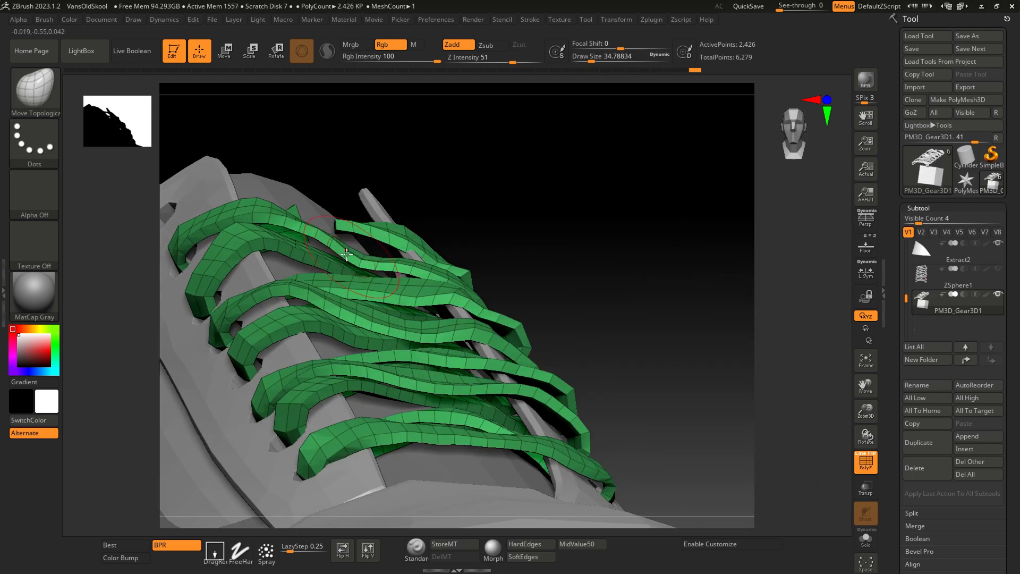
right_drag(287, 245, 424, 229)
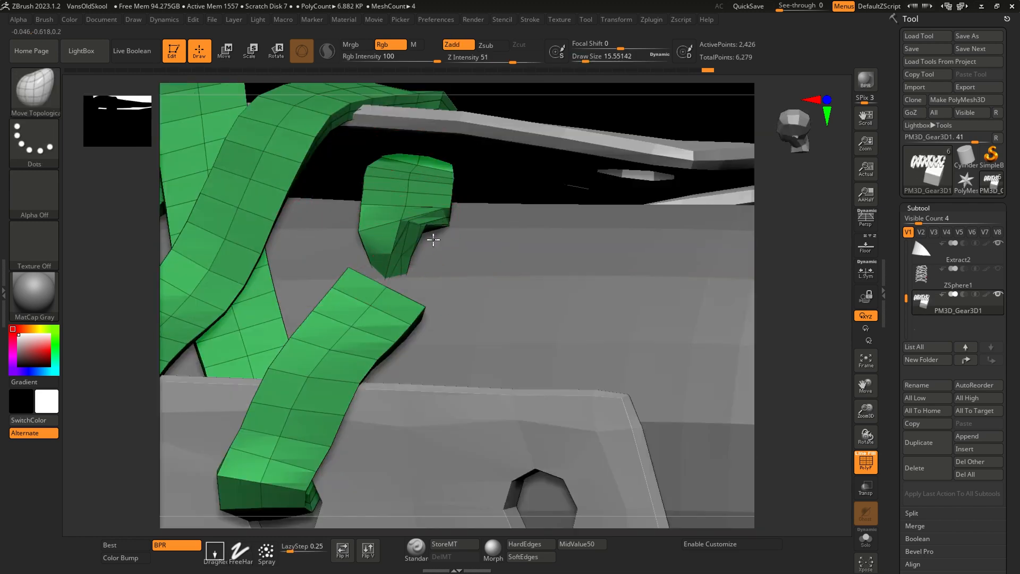
right_drag(350, 278, 407, 251)
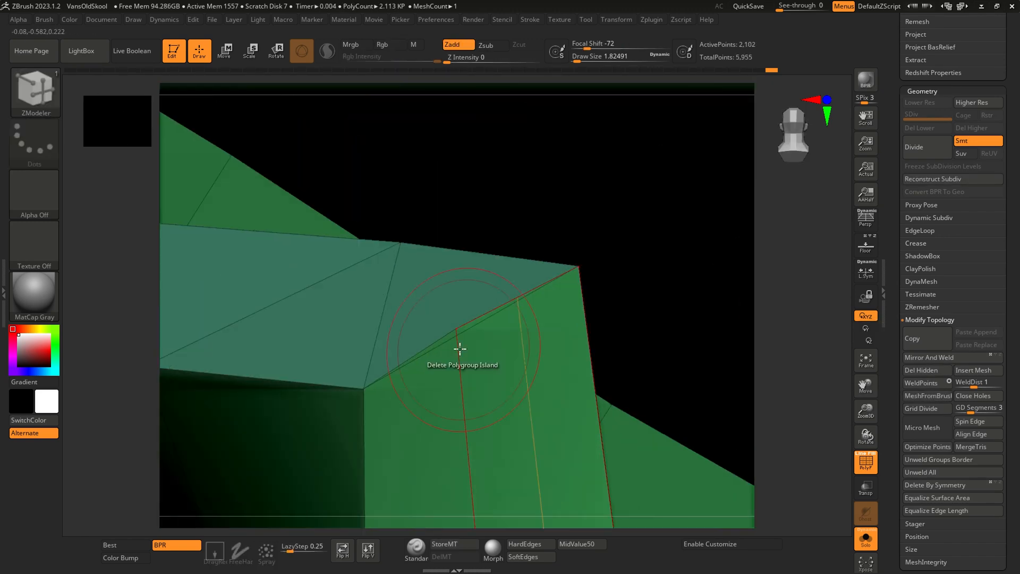
- Change the ZModeler polygon action, ZRemesh the laces at the Same polygon count, and turn off DetectEdges
key(space)
click(378, 290)
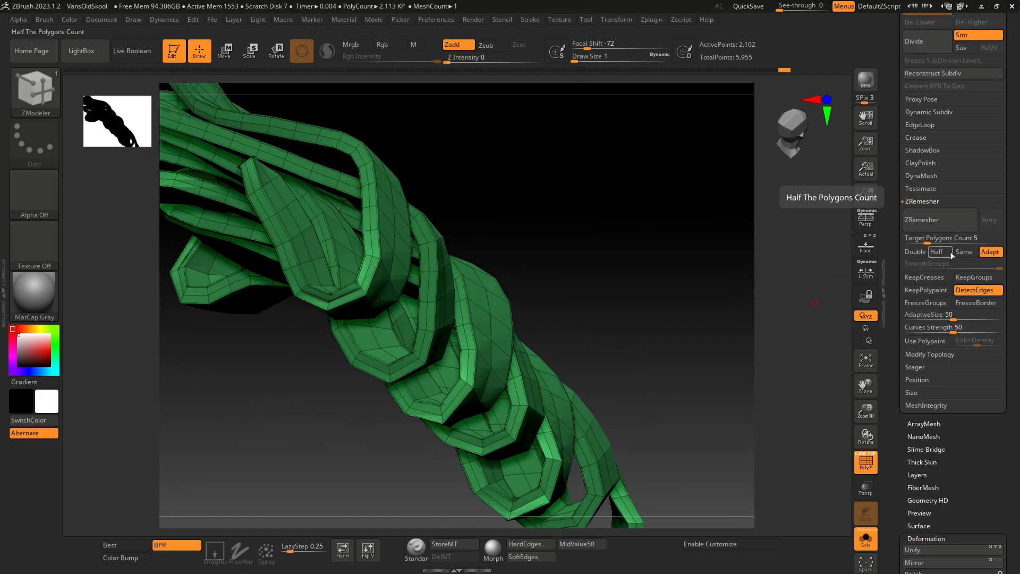
click(963, 252)
click(941, 220)
click(978, 292)
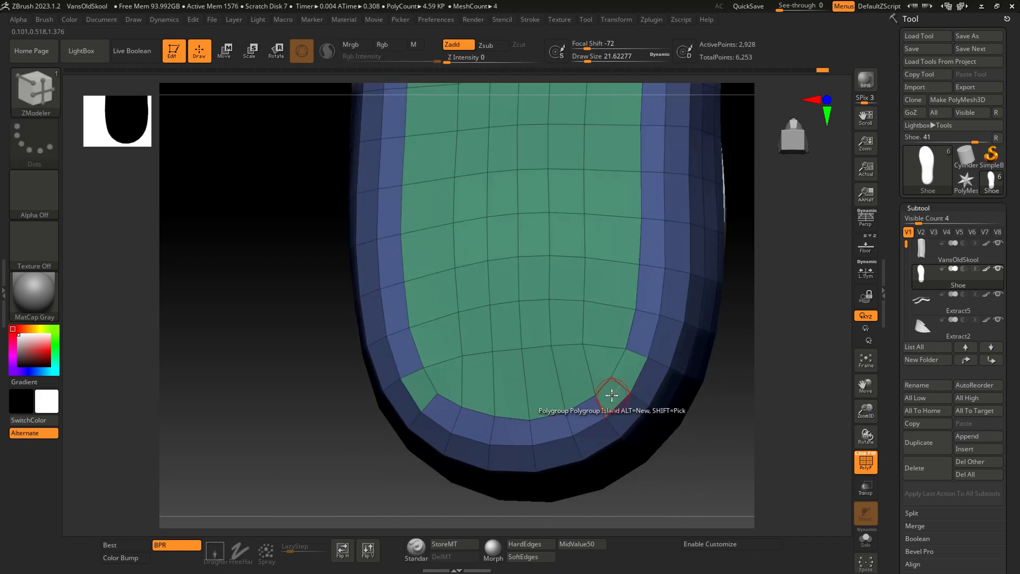
- Change the ZModeler polygon action for regrouping the polygons around the outsole's rounded end
key(space)
click(493, 270)
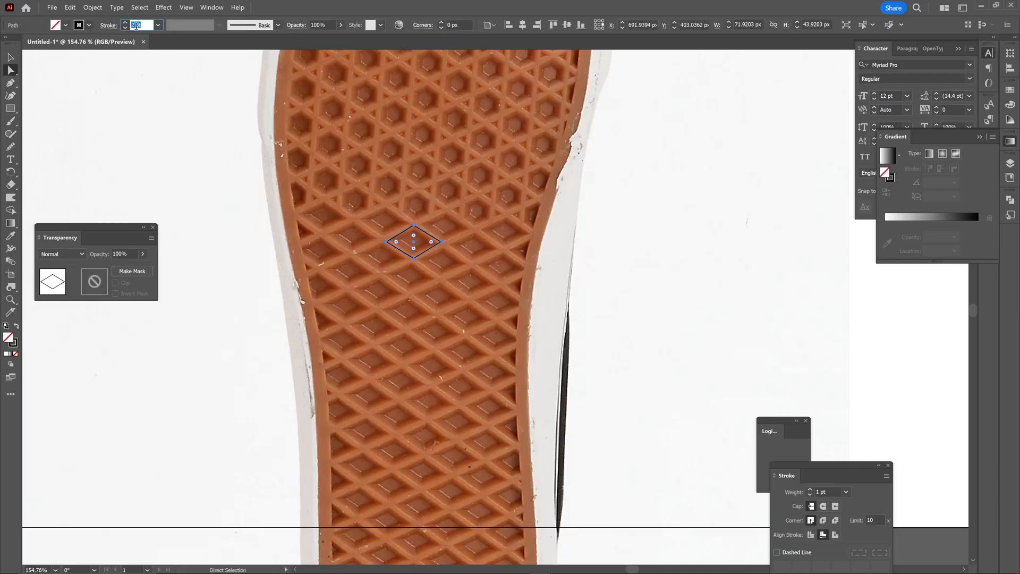
- Switch to Illustrator, set the traced diamond's stroke to 11 pt, and draw a hexagon over the outsole photo
text(11)
key(Return)
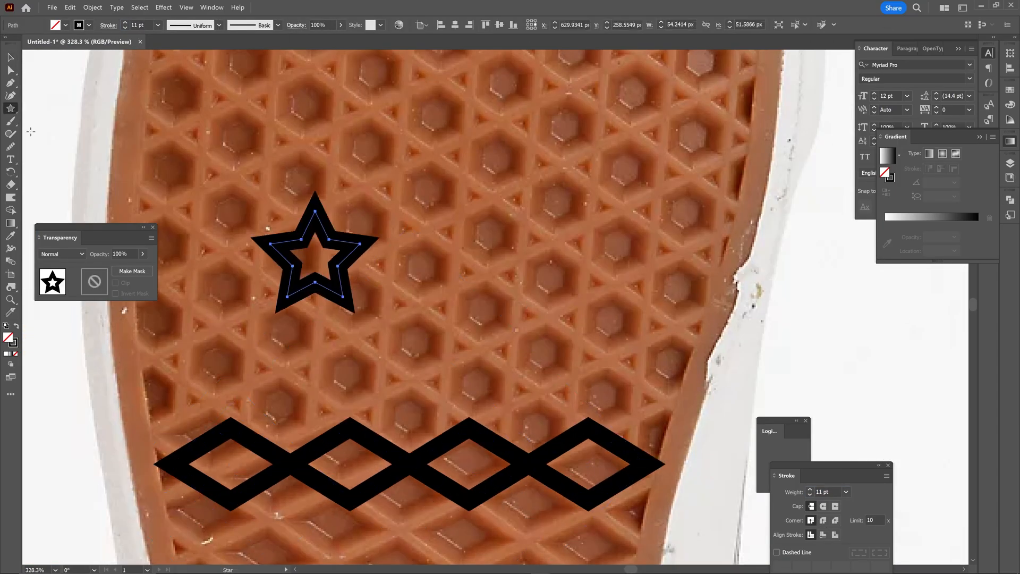
click(10, 108)
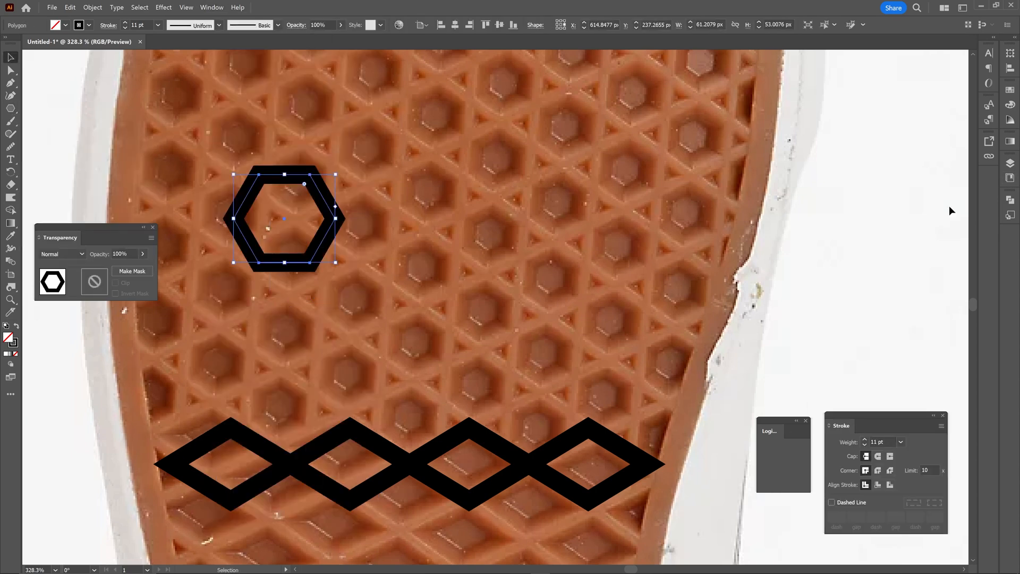
click(1010, 53)
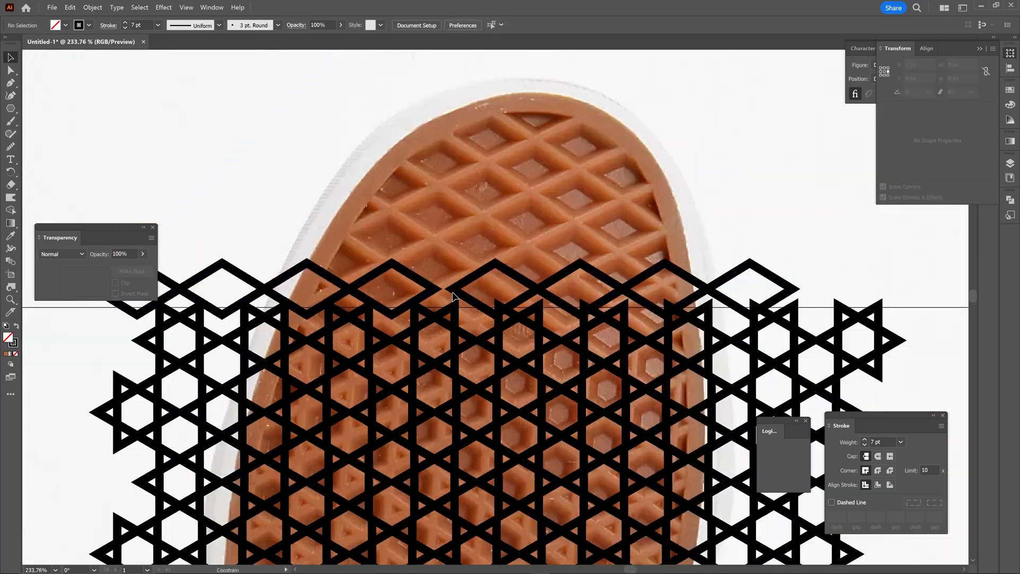
- Align the diamond row with the star-and-hexagon tread using Outline view, and place a copy of the pattern row lower down
drag(453, 293, 477, 293)
key(ctrl+y)
alt+scroll(595, 268, up, 10)
key(ctrl+y)
alt+scroll(595, 268, down, 10)
alt+drag(444, 387, 444, 451)
key(ctrl+y)
alt+scroll(533, 438, up, 10)
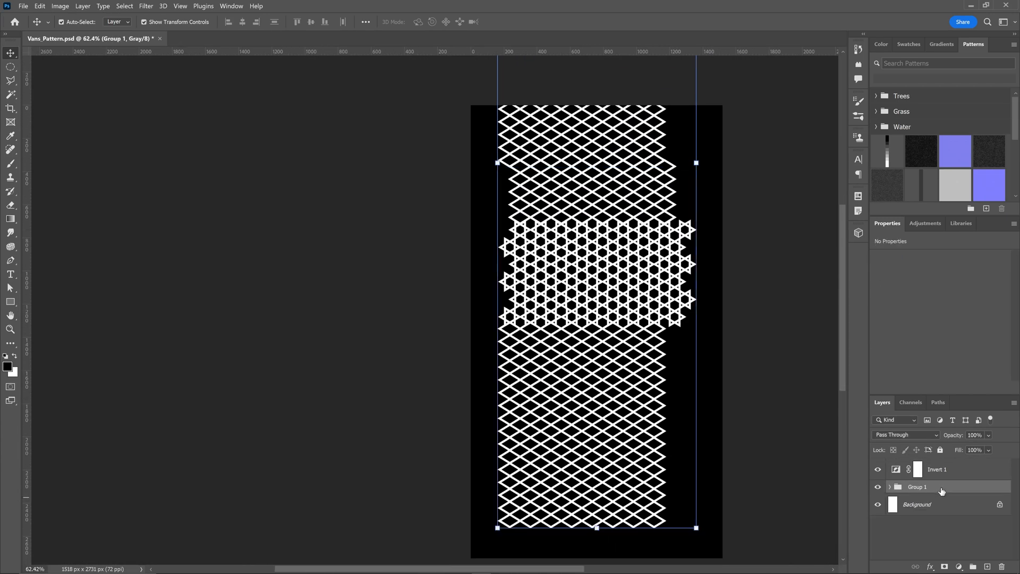
- Switch to Photoshop, give Group 1 in Vans_Pattern.psd an Outer Glow, and invert the tread pattern
double_click(941, 490)
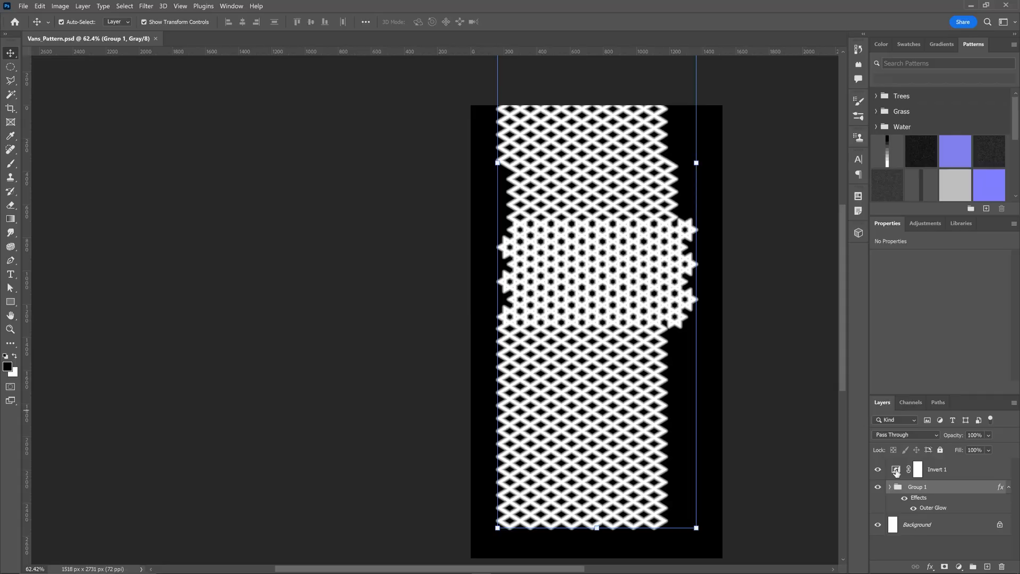
key(ctrl+i)
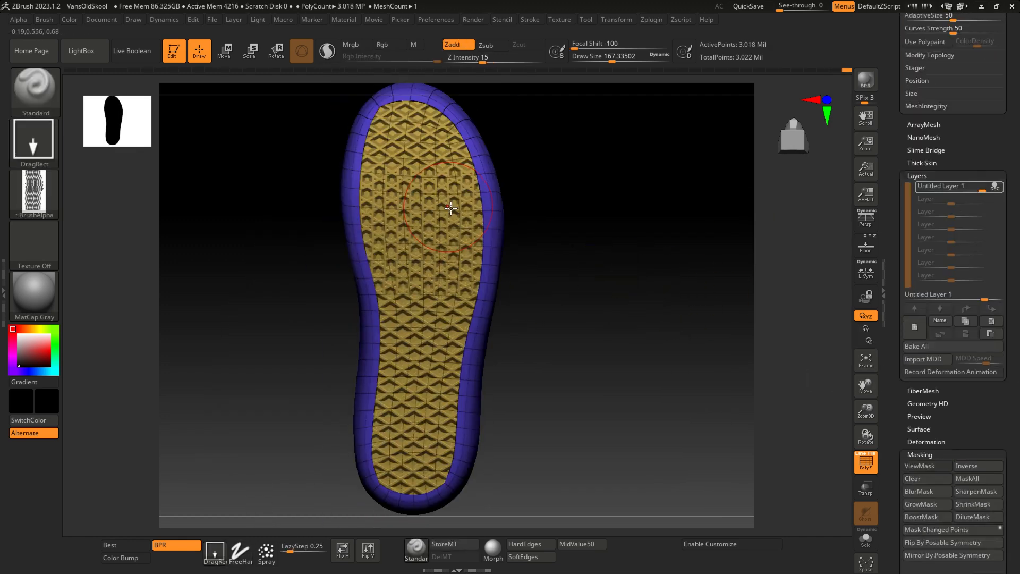
- Select the shoe body and reshape its upper side edge beneath the lace panel using the Move Topological brush
drag(432, 435, 510, 276)
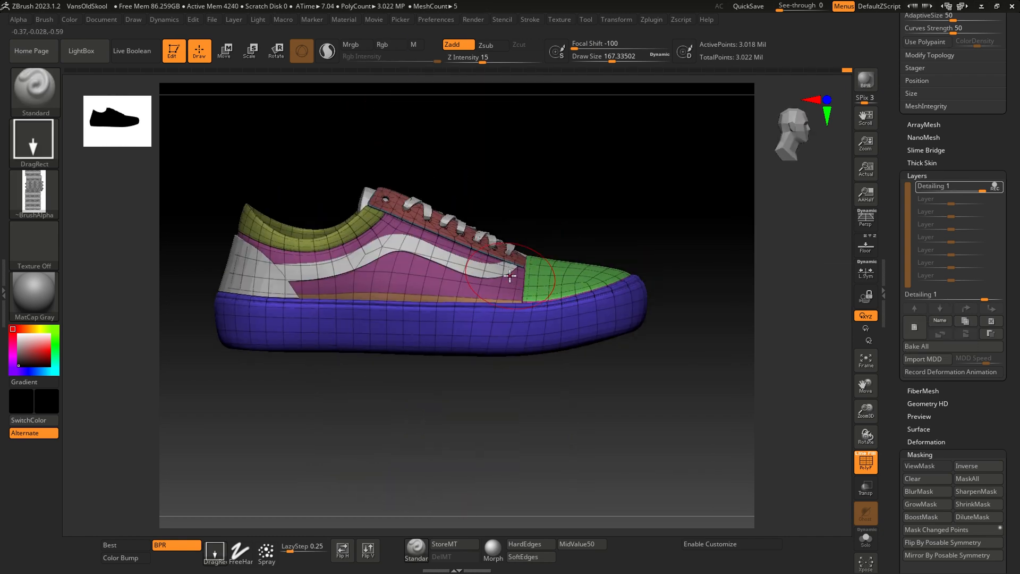
mouse_move(444, 338)
ctrl+right_down()
mouse_move(483, 282)
mouse_move(604, 353)
mouse_move(620, 296)
mouse_move(364, 200)
mouse_move(433, 170)
mouse_move(409, 277)
mouse_move(471, 337)
mouse_move(398, 284)
mouse_move(441, 282)
ctrl+right_up()
alt+click(604, 353)
alt+click(409, 276)
right_drag(317, 259, 344, 323)
alt+click(345, 323)
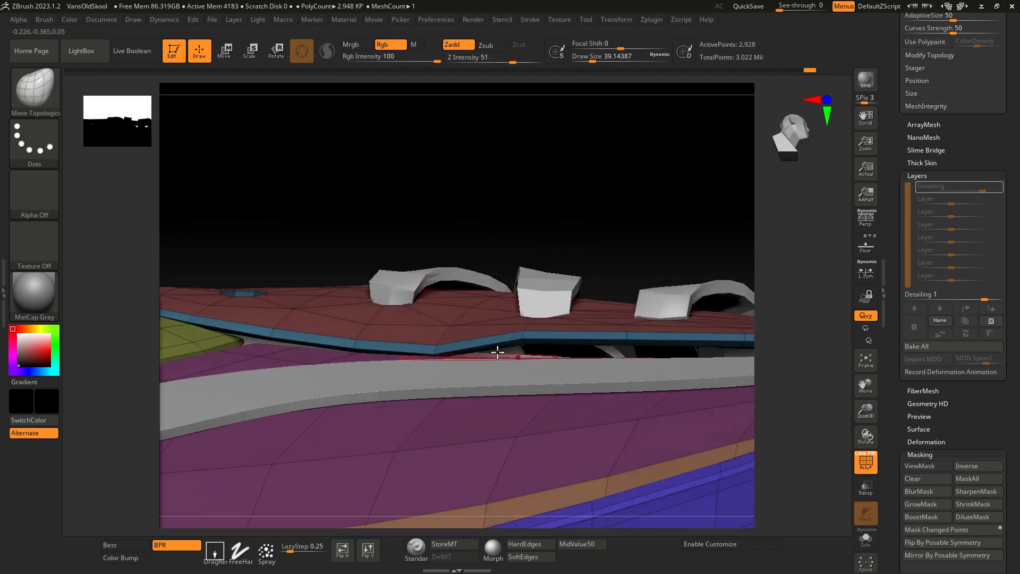
right_drag(379, 408, 218, 409)
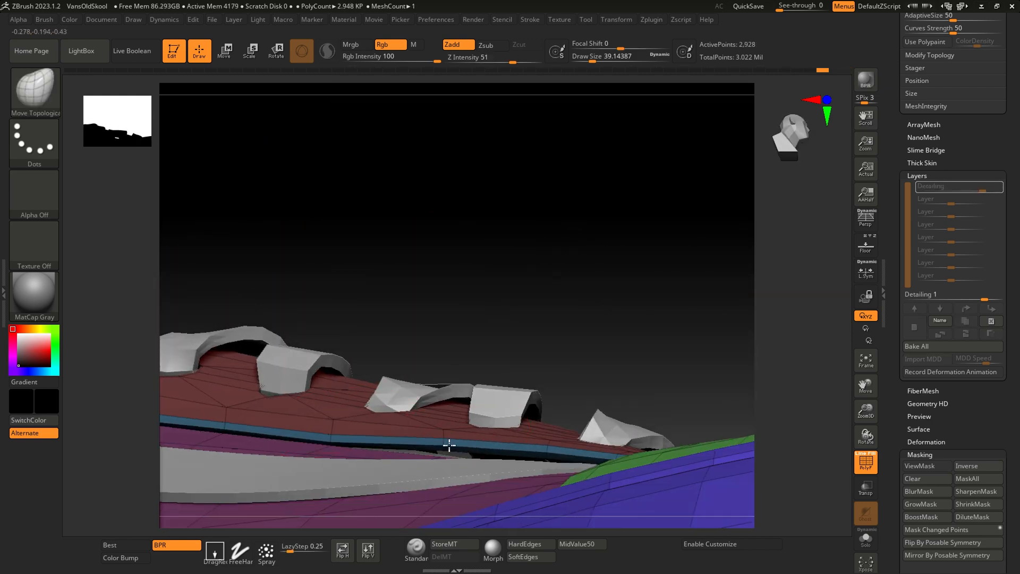
- Adjust the shoe body's edge along the lace panel on the opposite side, adapting the Move Topological brush size
right_drag(604, 434, 530, 352)
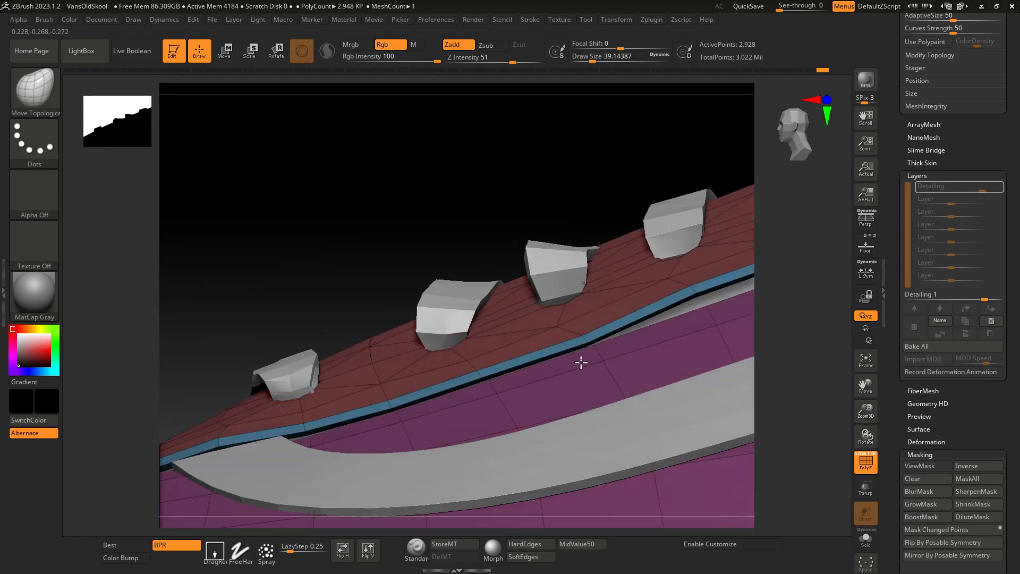
right_drag(494, 334, 448, 347)
right_drag(486, 425, 475, 312)
key(s)
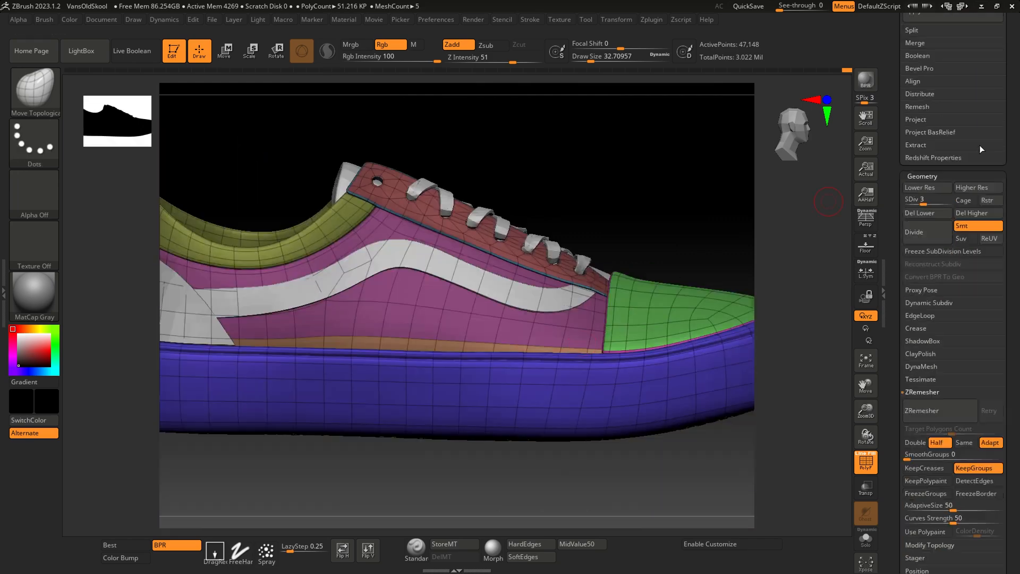
- Subdivide the shoe mesh further, keeping only the toe section of the sole sidewall unmasked for detailing
scroll(981, 149, down, 10)
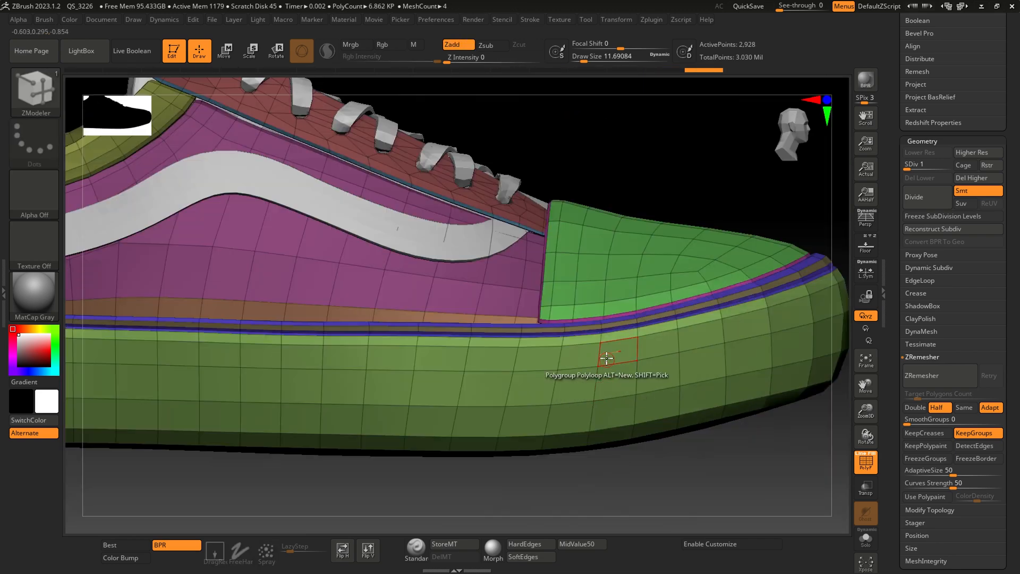
key(ctrl+d)
key(ctrl+d)
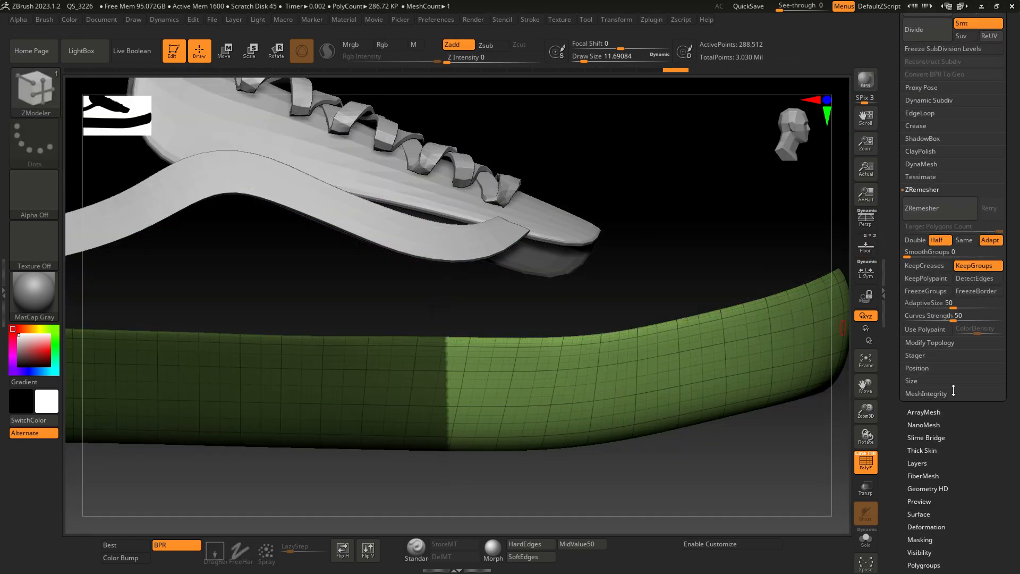
scroll(951, 318, down, 10)
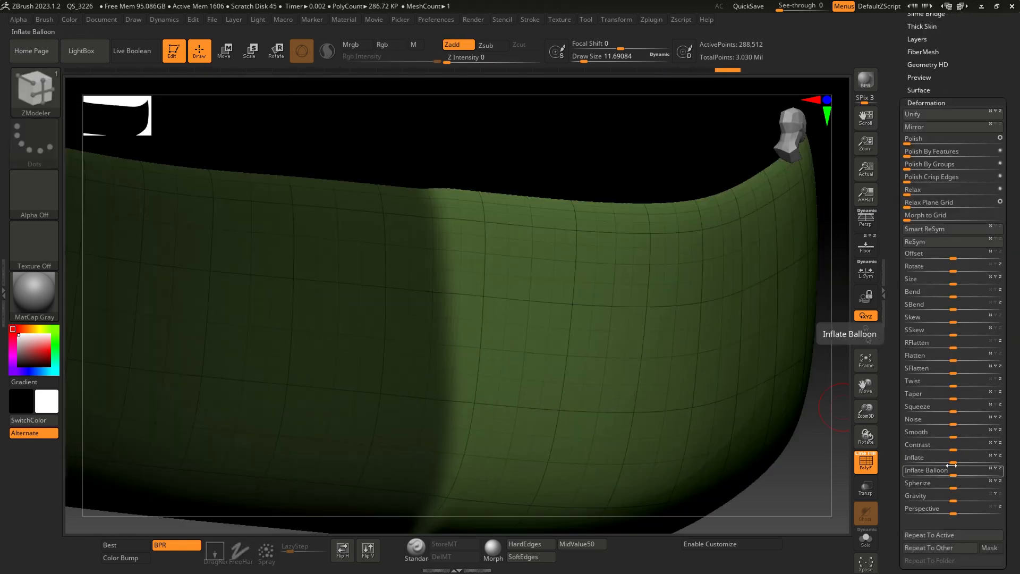
scroll(931, 259, up, 5)
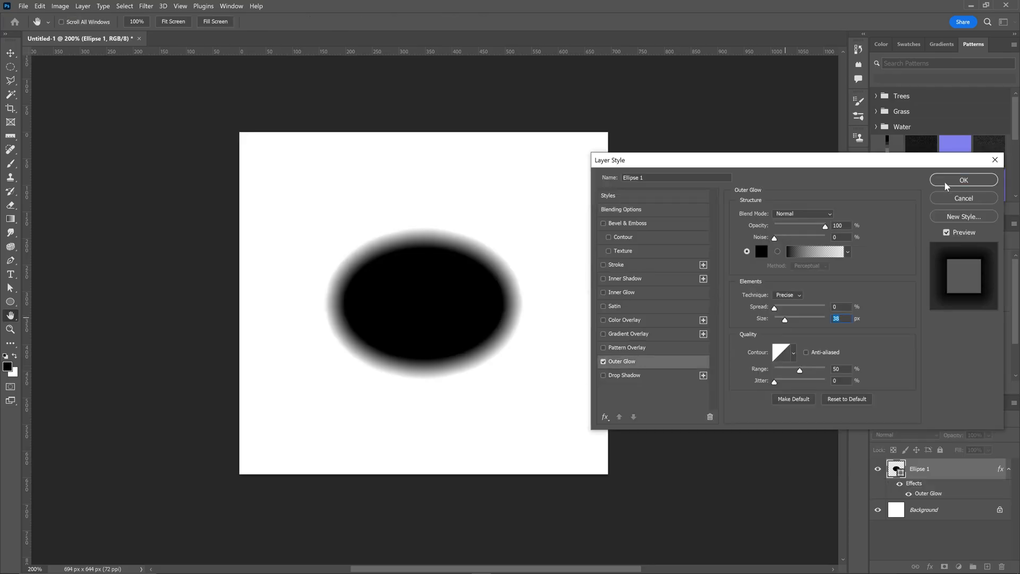
- Switch to Photoshop and apply a black Outer Glow of 38 px to the Ellipse 1 layer
click(948, 182)
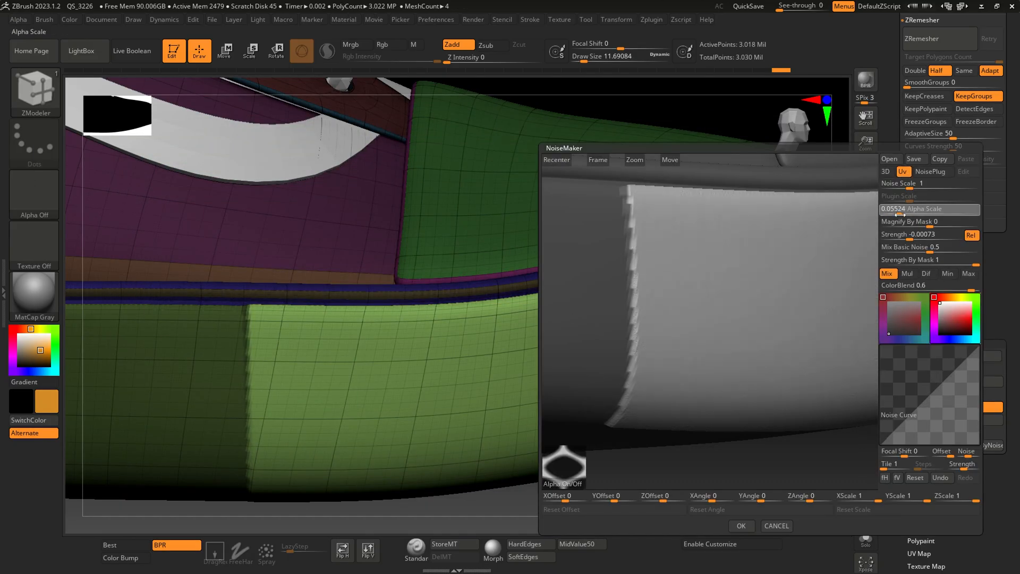
- Switch back to ZBrush, set the NoiseMaker noise scale to 0, and adjust the alpha scale and strength on the toe bumper
click(893, 183)
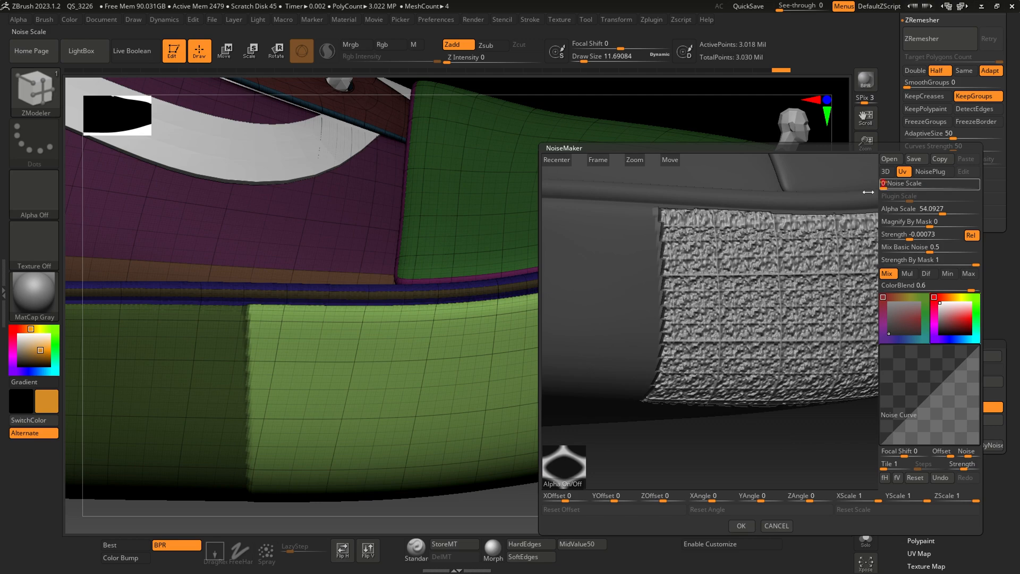
drag(935, 213, 935, 220)
drag(884, 468, 898, 467)
ctrl+right_drag(712, 298, 711, 351)
click(895, 209)
drag(898, 468, 882, 468)
drag(909, 239, 930, 215)
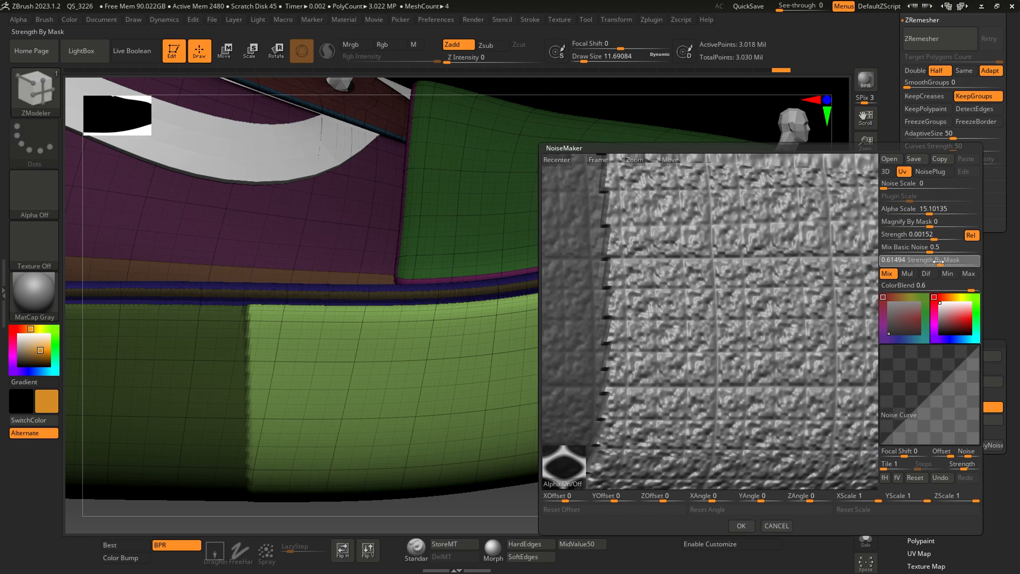
- Set Mix Basic Noise to 0 and readjust the noise strength and alpha scale until the ellipse pattern reads clearly
drag(926, 256, 881, 254)
drag(934, 239, 933, 213)
ctrl+right_drag(712, 329, 712, 265)
drag(933, 213, 893, 213)
ctrl+right_drag(712, 287, 711, 340)
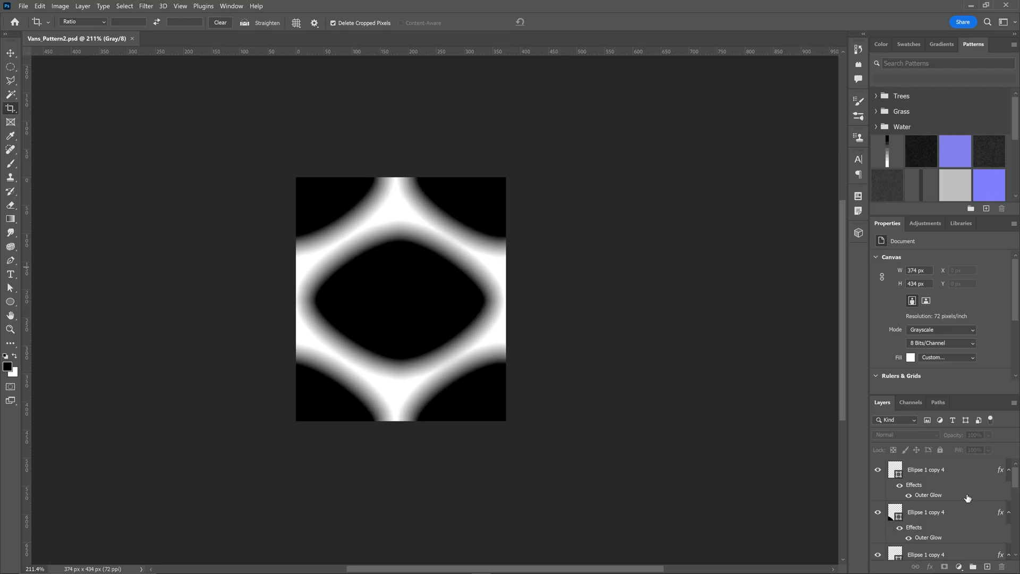
- Load Vans_Pattern2.psd as the noise alpha for the toe bumper and accept the NoiseMaker settings
click(146, 6)
click(298, 169)
click(303, 196)
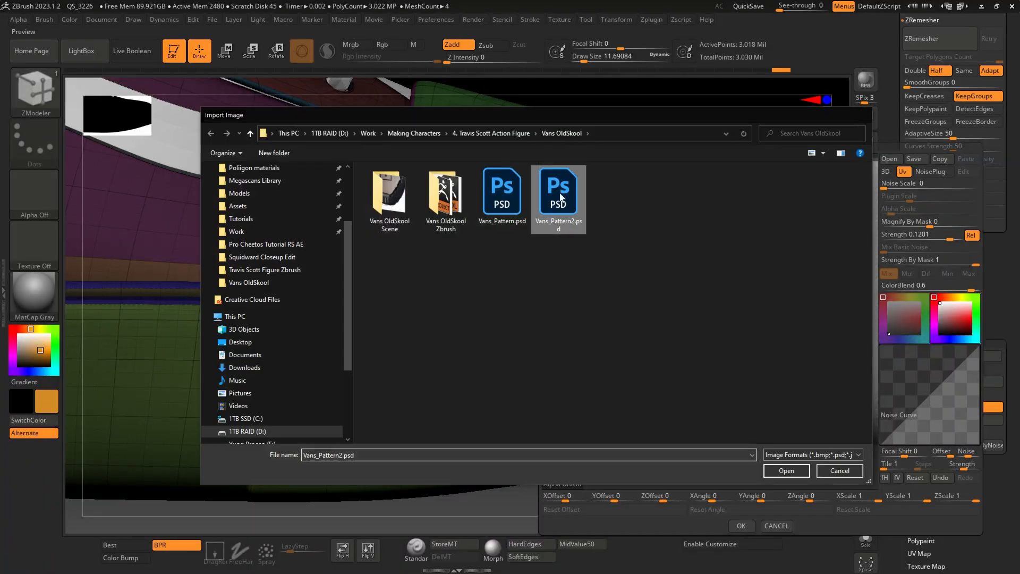
click(844, 480)
click(741, 527)
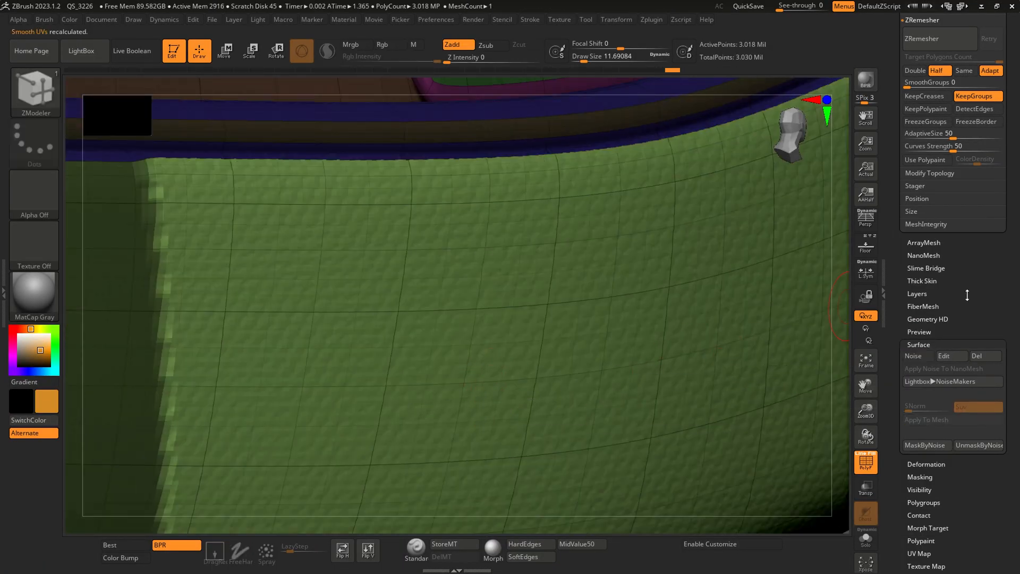
- Mask the toe bumper by its surface noise while working on the Detailing layer
scroll(927, 133, down, 5)
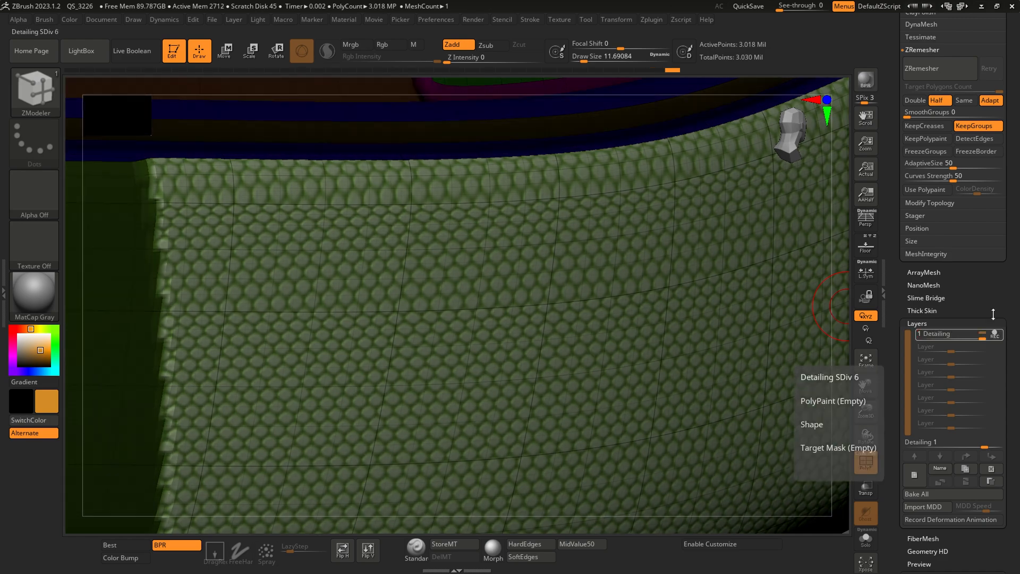
scroll(948, 365, down, 5)
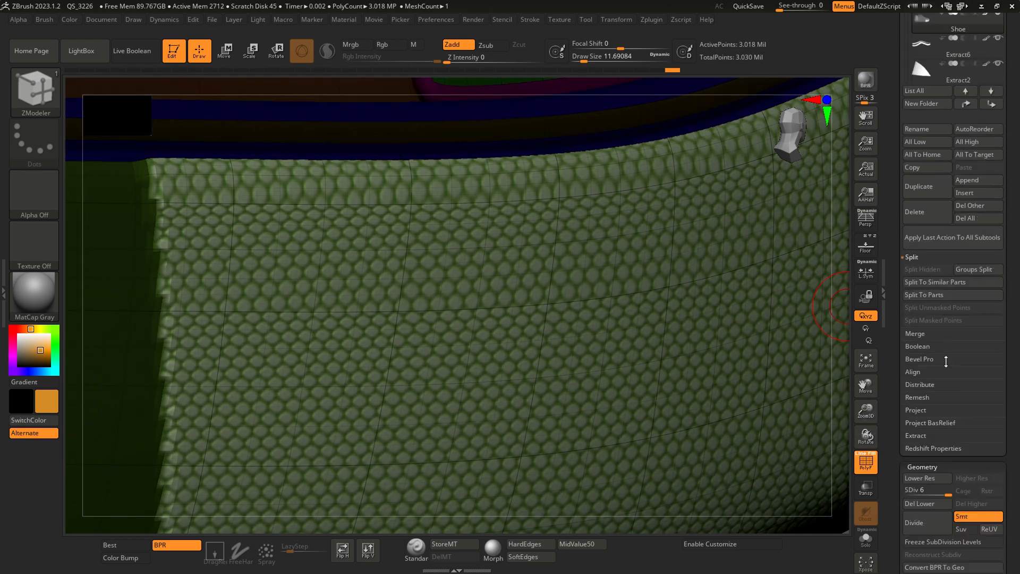
drag(947, 365, 947, 196)
click(925, 510)
drag(963, 487, 956, 404)
click(942, 481)
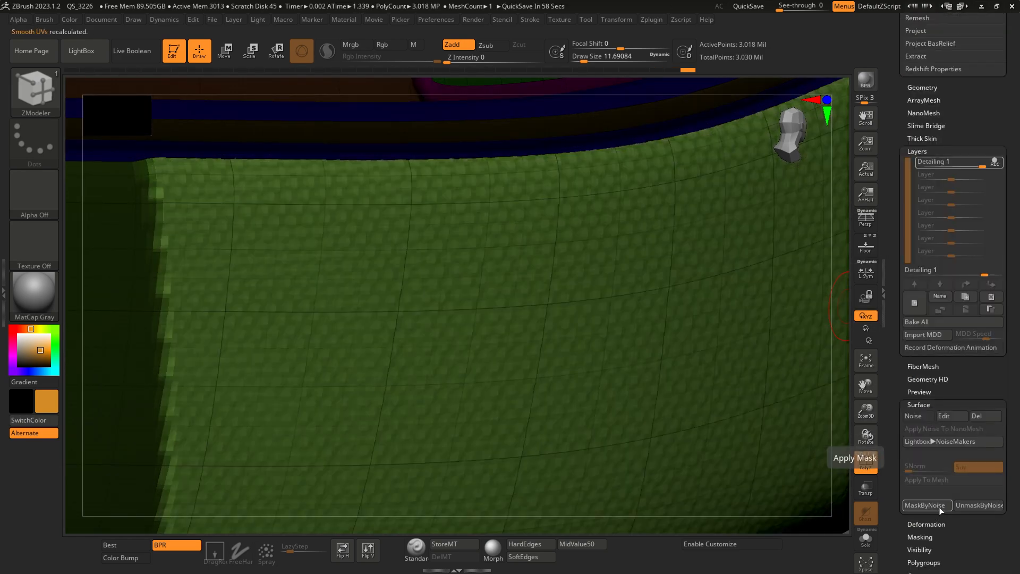
drag(939, 519, 930, 345)
click(926, 261)
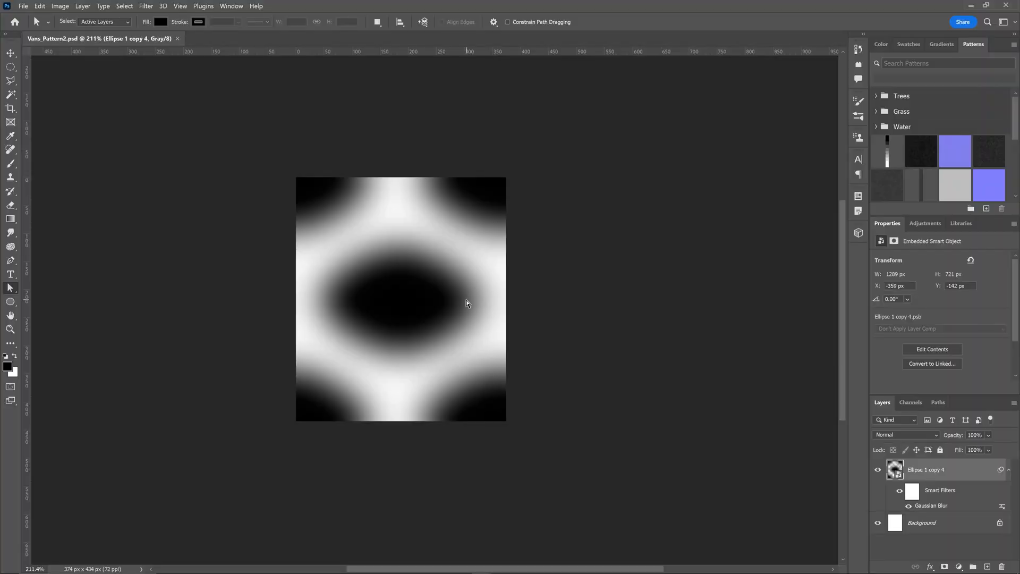
- Open the Gaussian-blurred Ellipse 1 copy 4 layer in Photoshop, and texture the toe bumper with the softened pattern in ZBrush
double_click(956, 469)
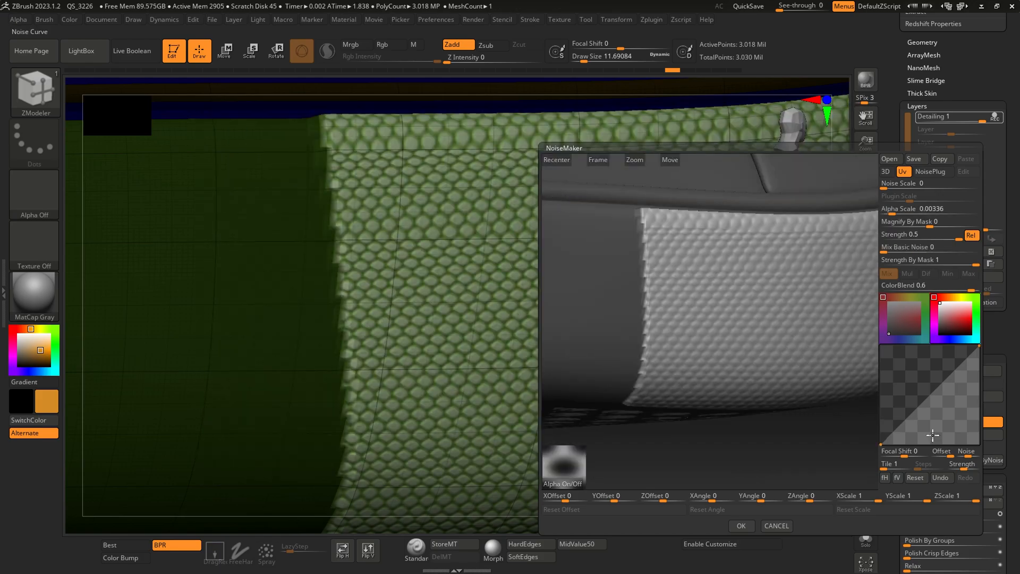
scroll(945, 458, down, 5)
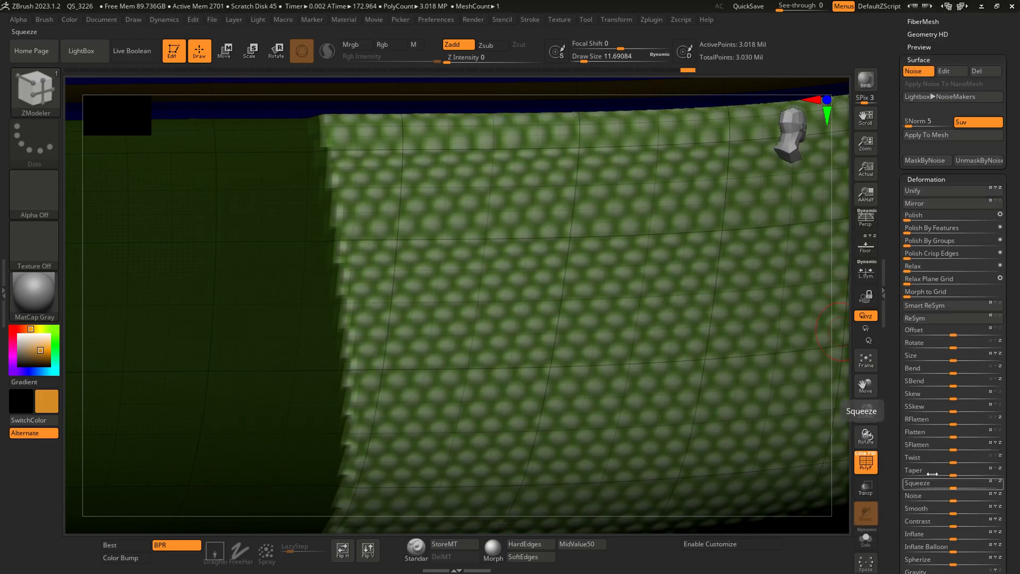
scroll(929, 462, up, 5)
click(928, 452)
scroll(943, 471, down, 6)
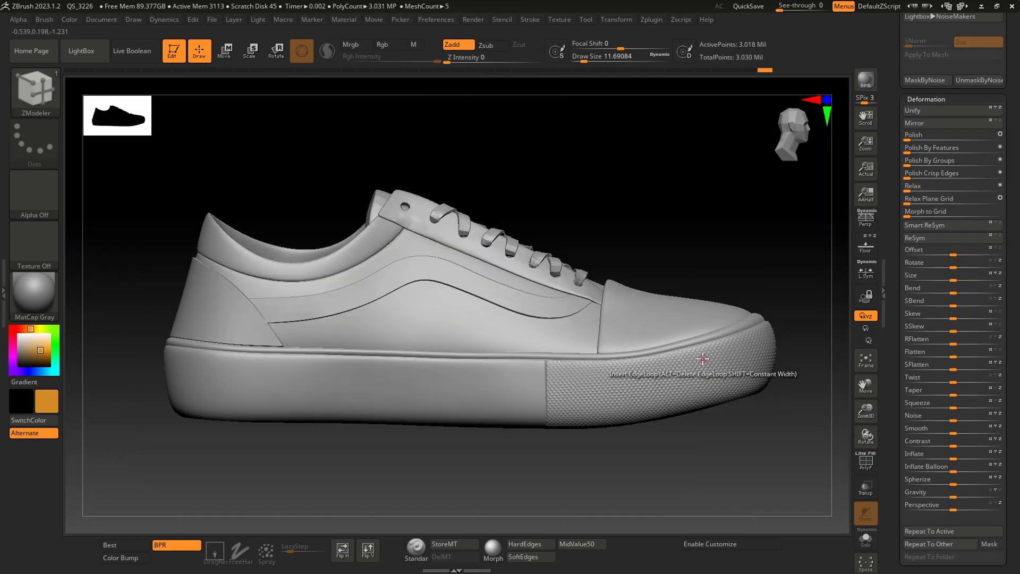
- Mask the sole sidewall with a straight MaskCurve line, leaving a strip along its upper edge unmasked
key(b)
key(m)
key(c)
drag(566, 372, 380, 368)
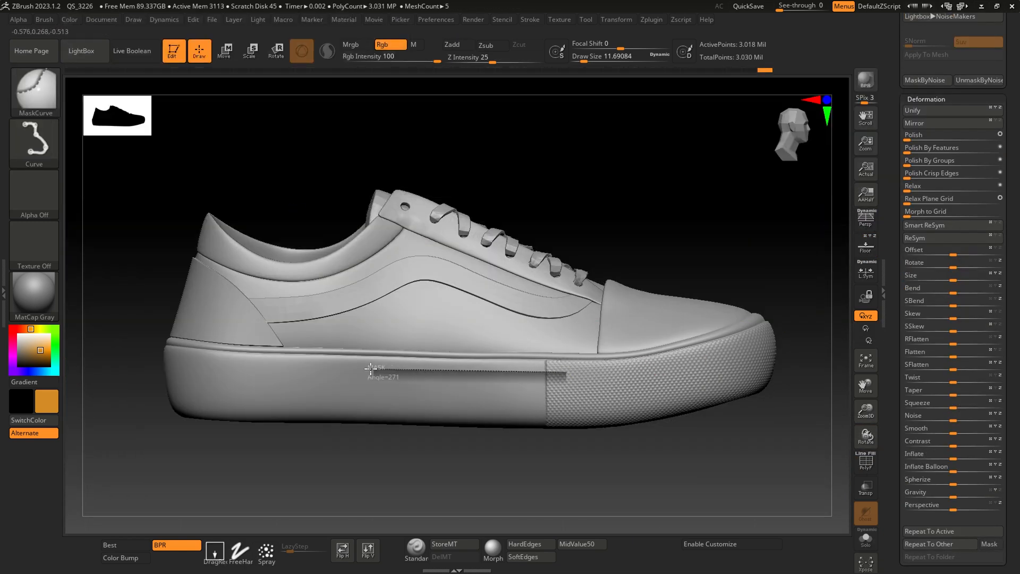
drag(137, 351, 130, 360)
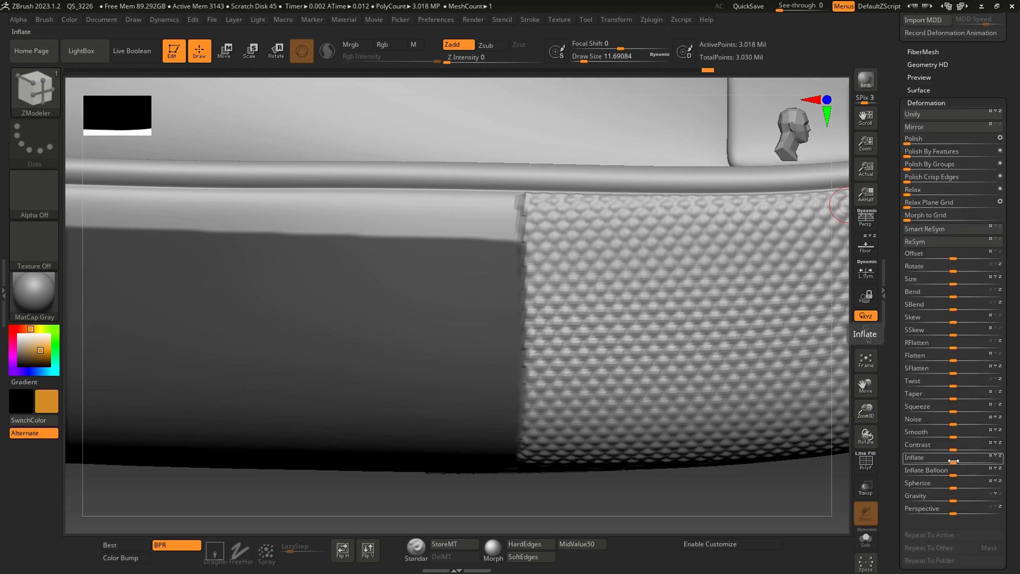
- Rename the lace subtool as Laces1 and append a new ZSphere subtool for the bow
key(s)
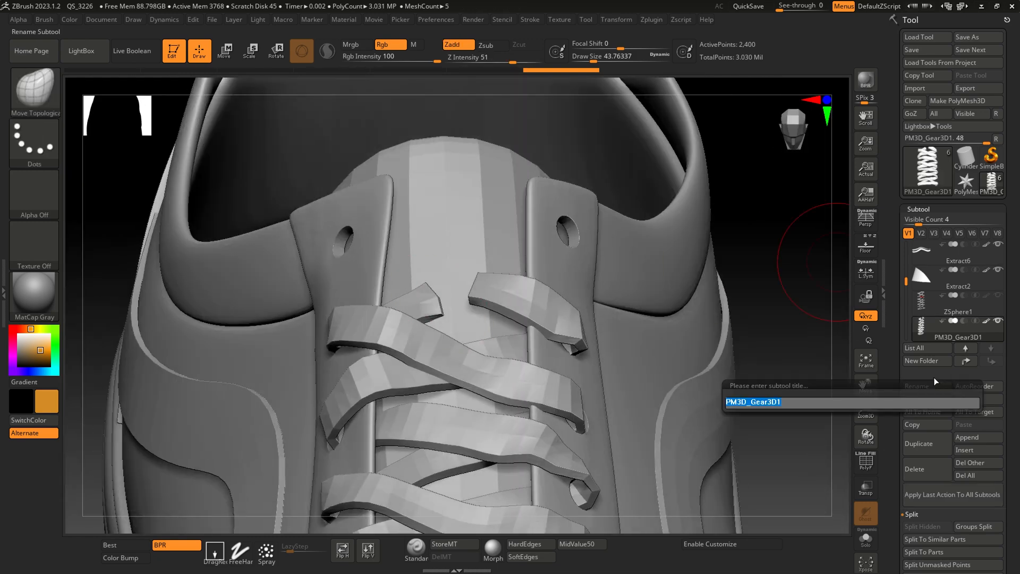
text(Laces1)
key(Return)
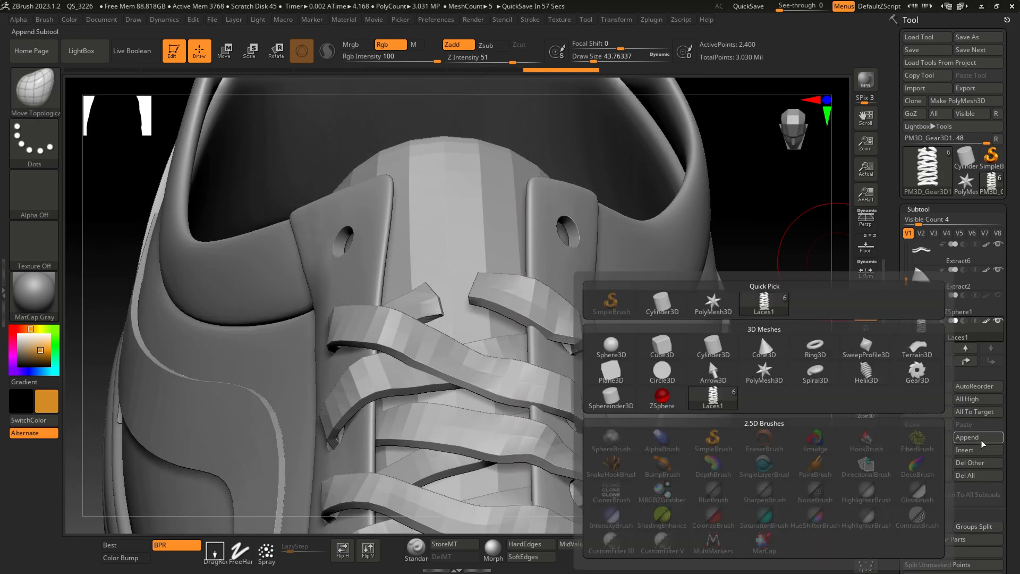
click(920, 301)
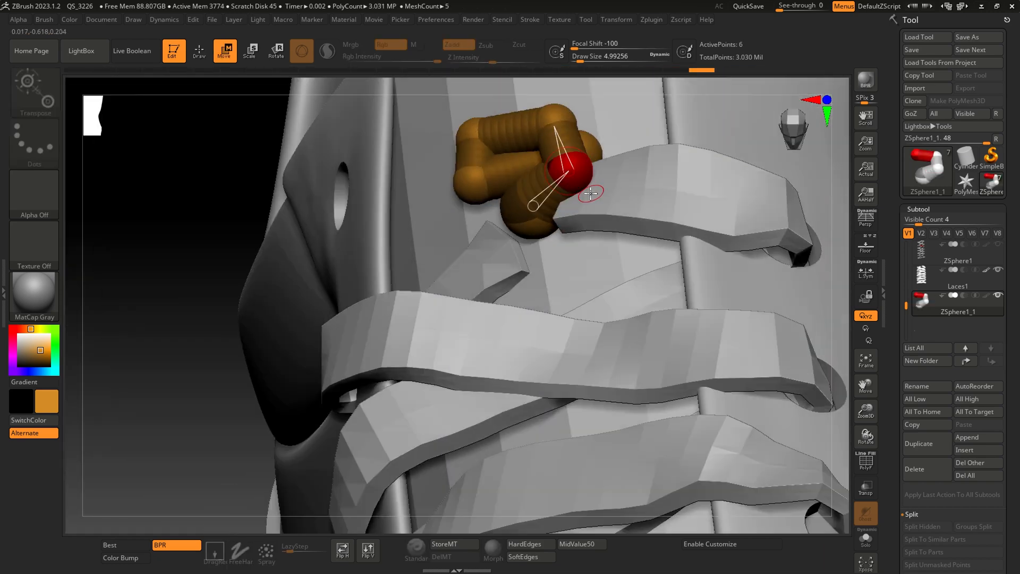
- Shape the ZSphere chain into a knot with a bow loop on each side of the shoe's upper laces
alt+right_drag(590, 193, 568, 320)
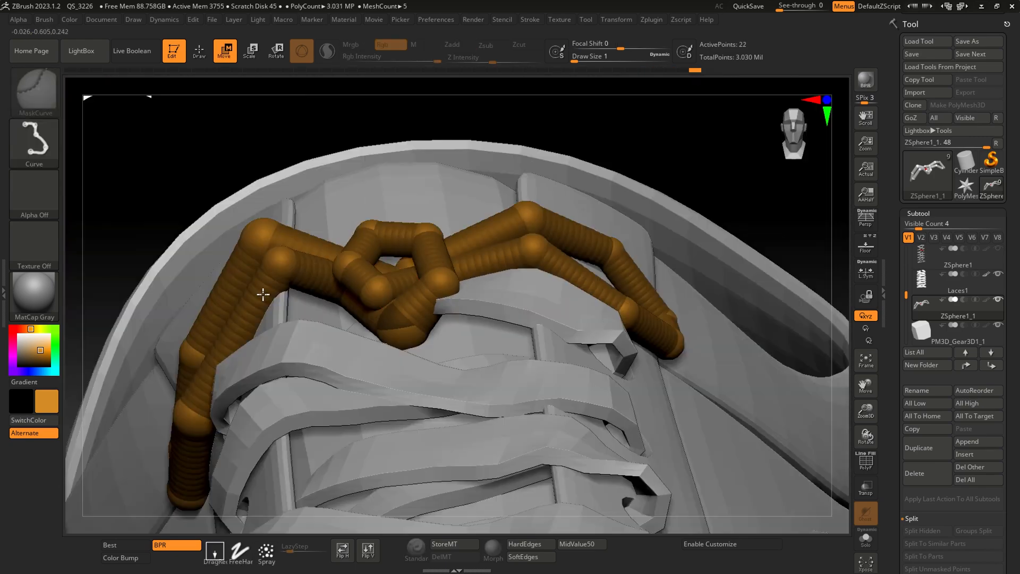
right_drag(263, 294, 398, 410)
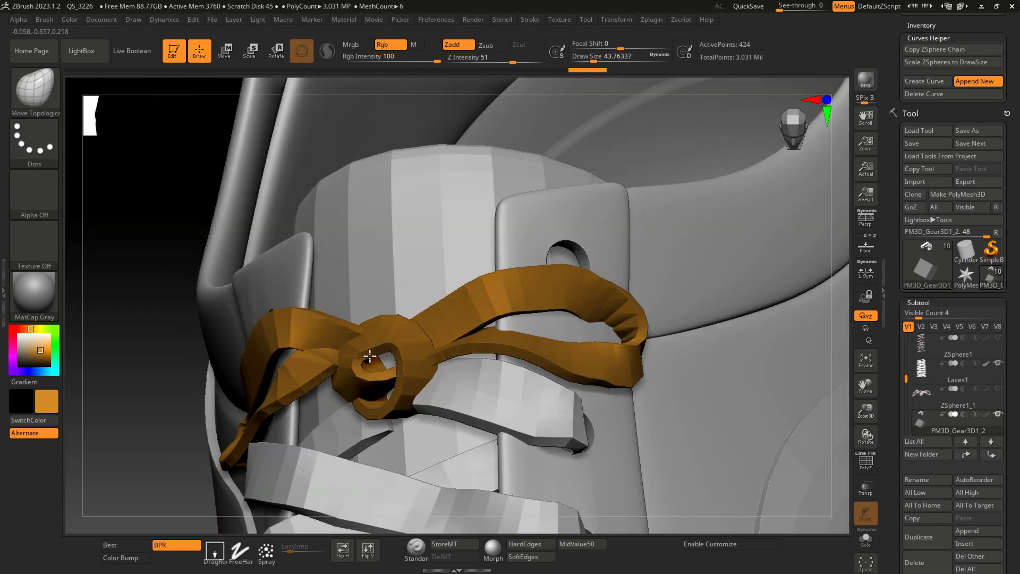
- Refine the flat bow mesh around the knot and loops with the Move Topological brush, varying its draw size
key(s)
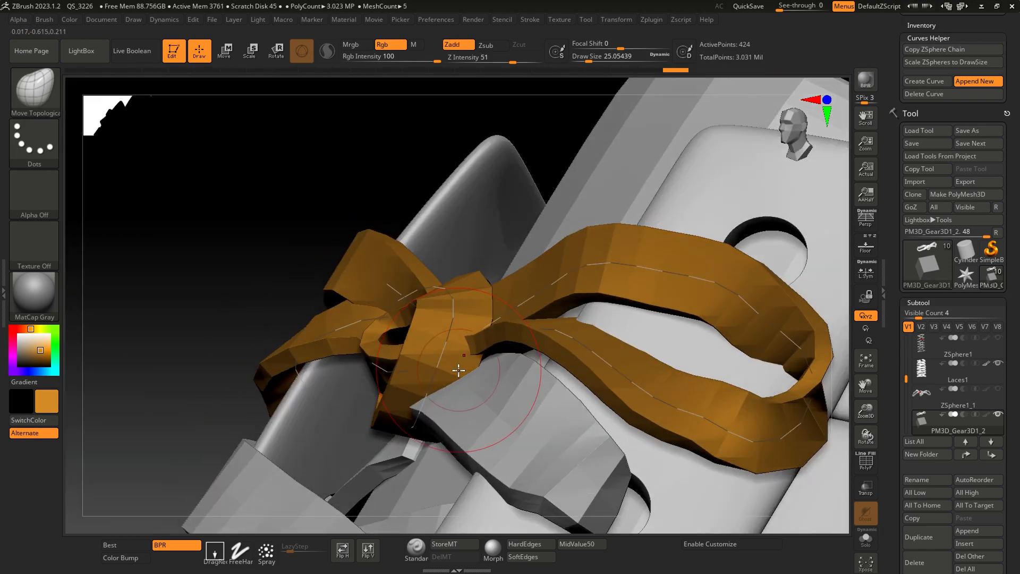
key(s)
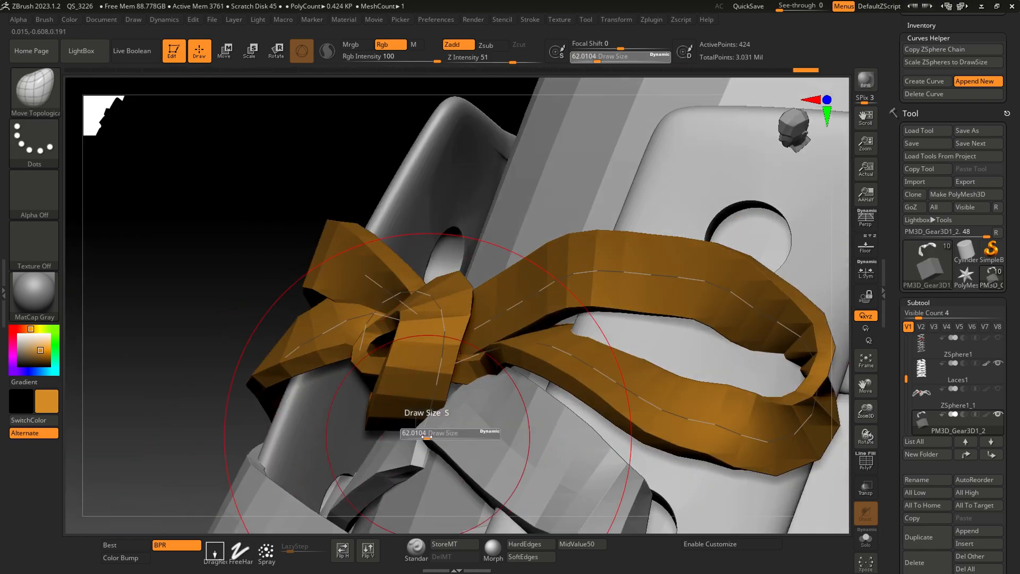
drag(424, 433, 371, 428)
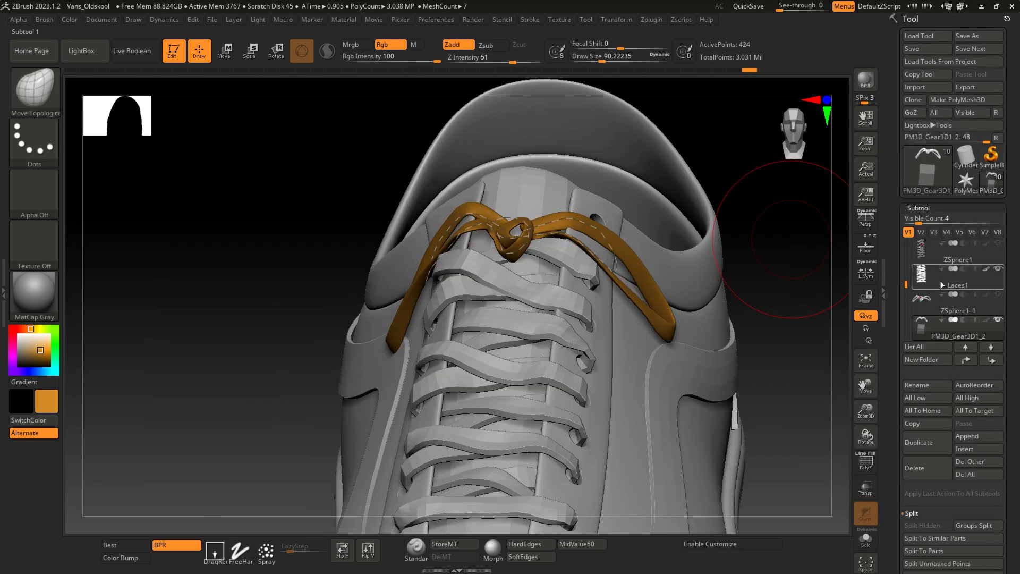
- Switch to Cinema 4D, select the lengthwise edge loops of Laces2, and unwrap its UVs along them
mouse_move(953, 286)
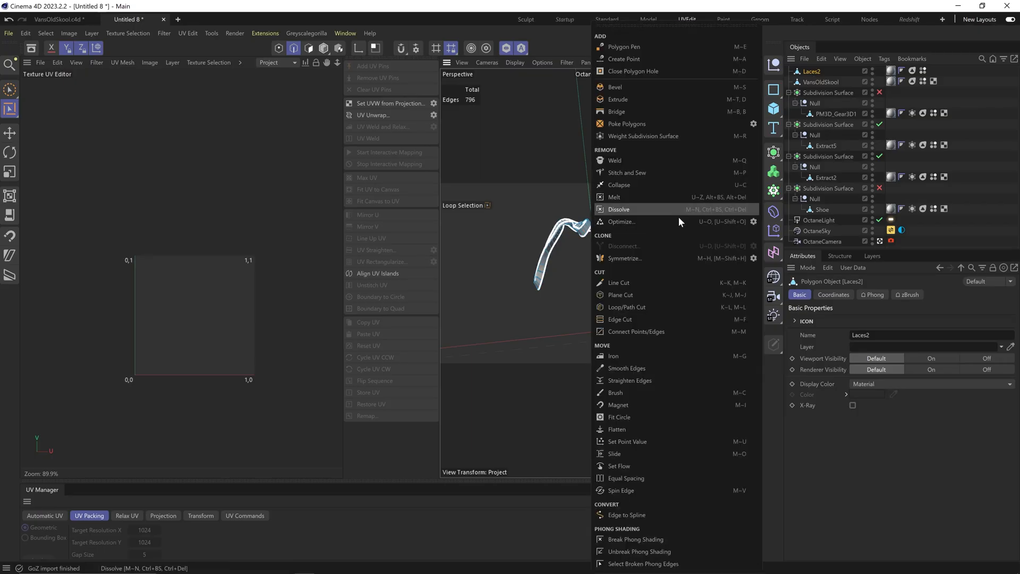
click(678, 216)
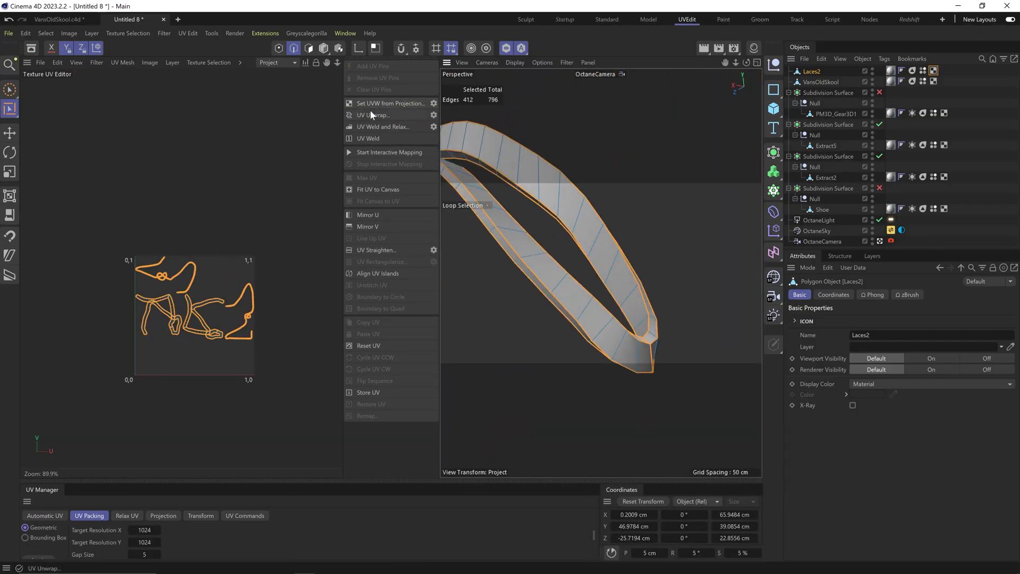
click(371, 113)
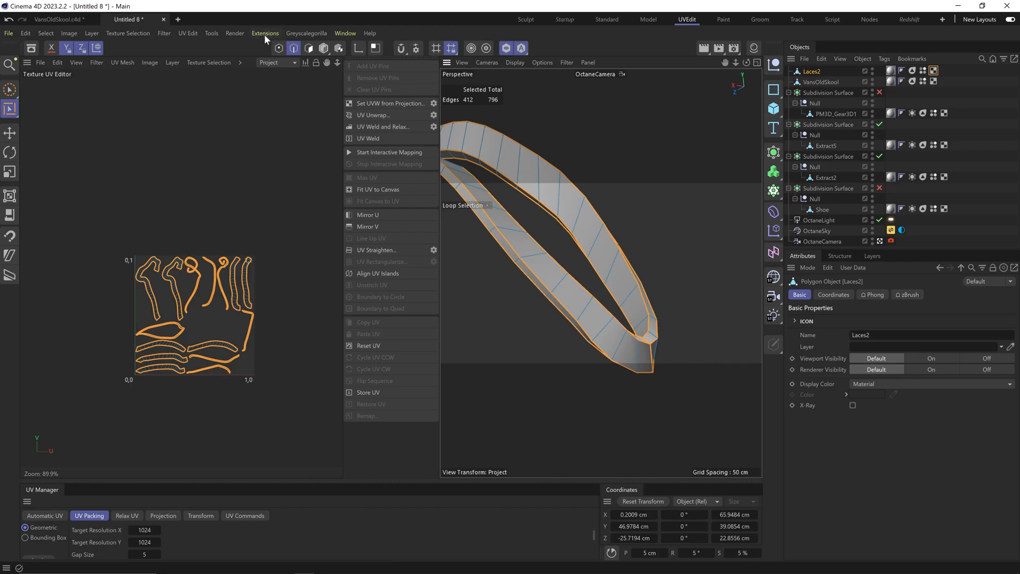
- Give the collar's inner and outer faces separate polygroups, and try to inflate the mesh with the polygroup border masked
click(866, 463)
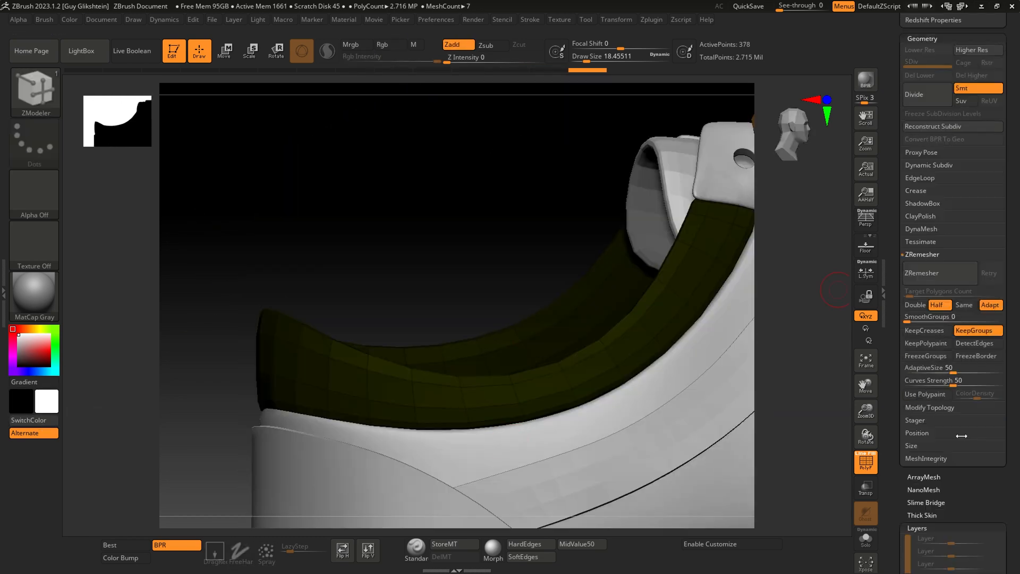
scroll(961, 436, down, 8)
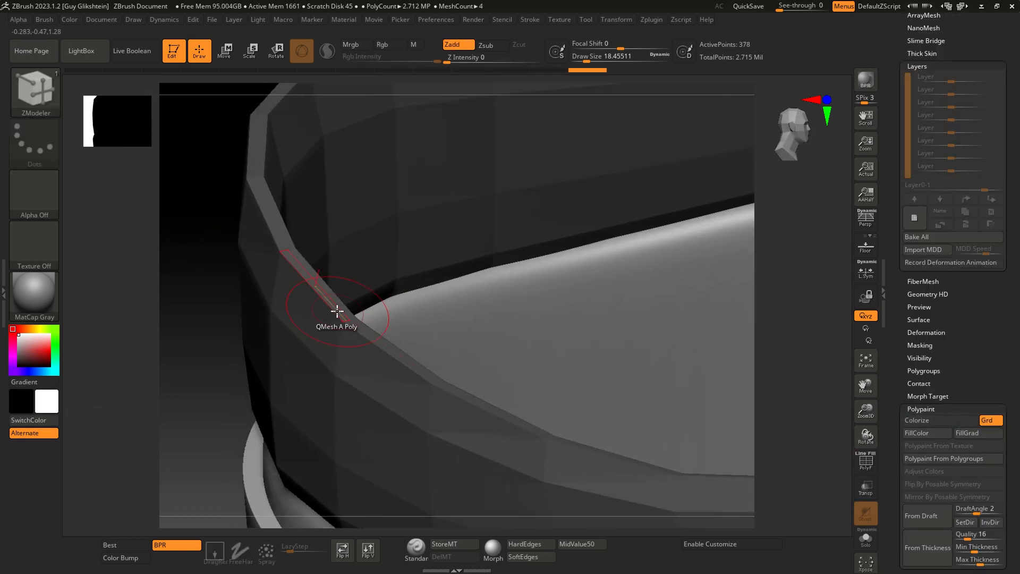
key(space)
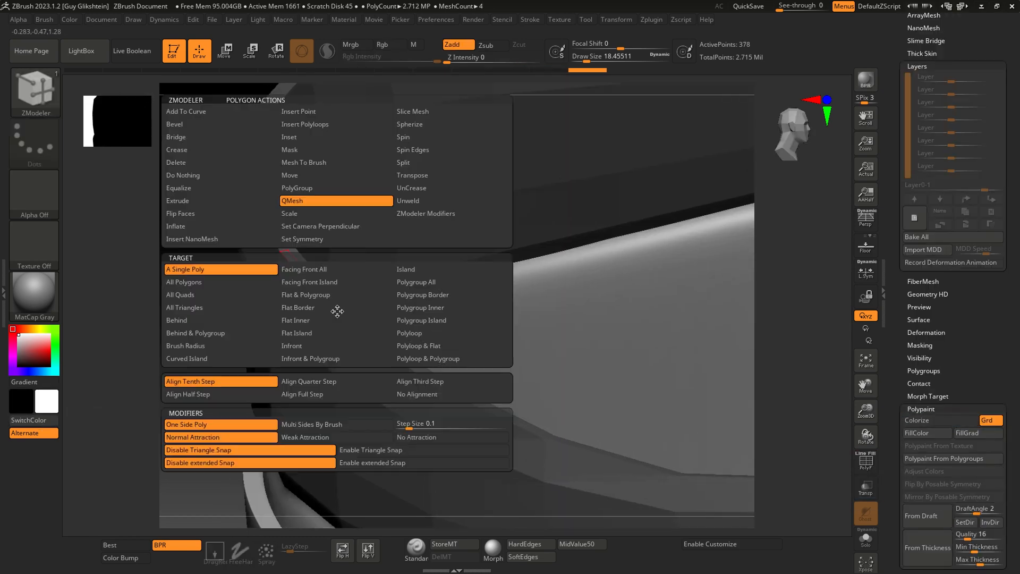
click(336, 149)
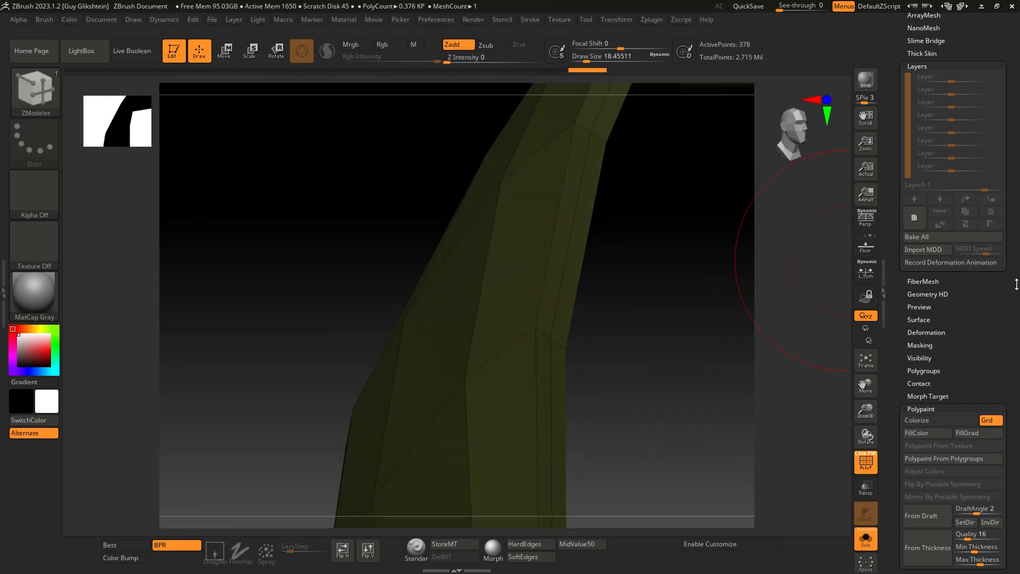
key(ctrl)
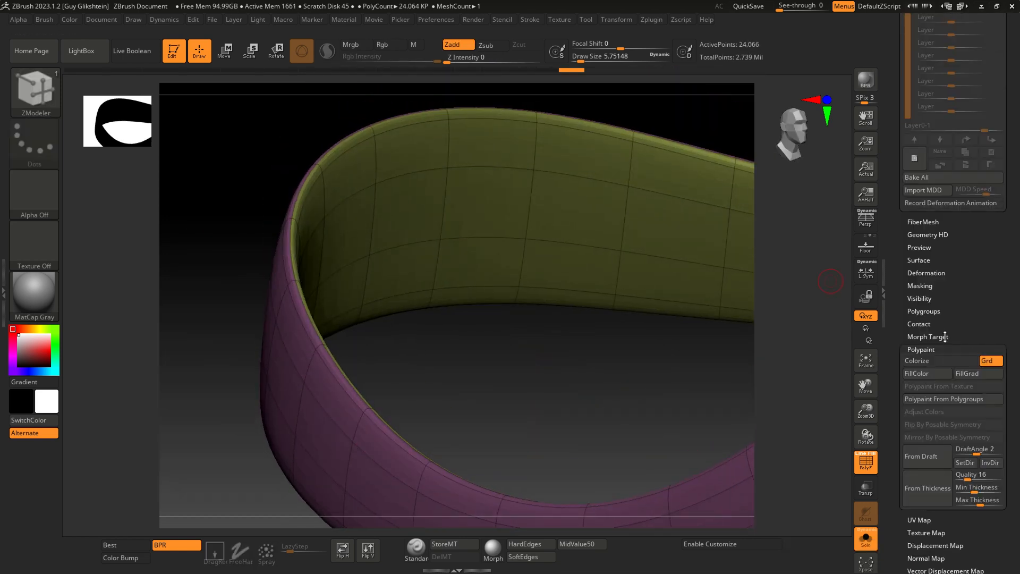
click(920, 285)
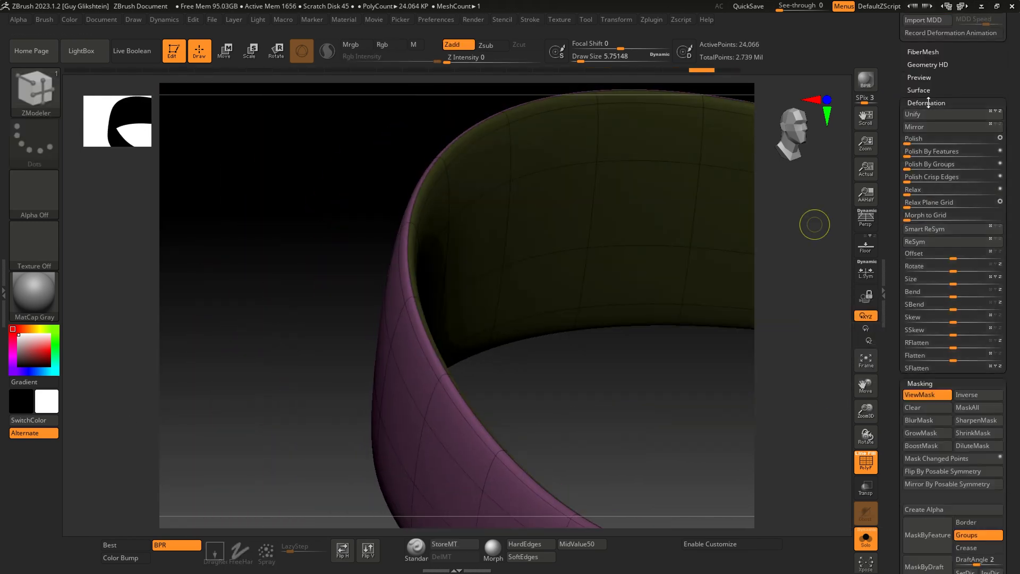
mouse_move(953, 460)
mouse_down()
mouse_move(967, 460)
mouse_move(953, 460)
mouse_up()
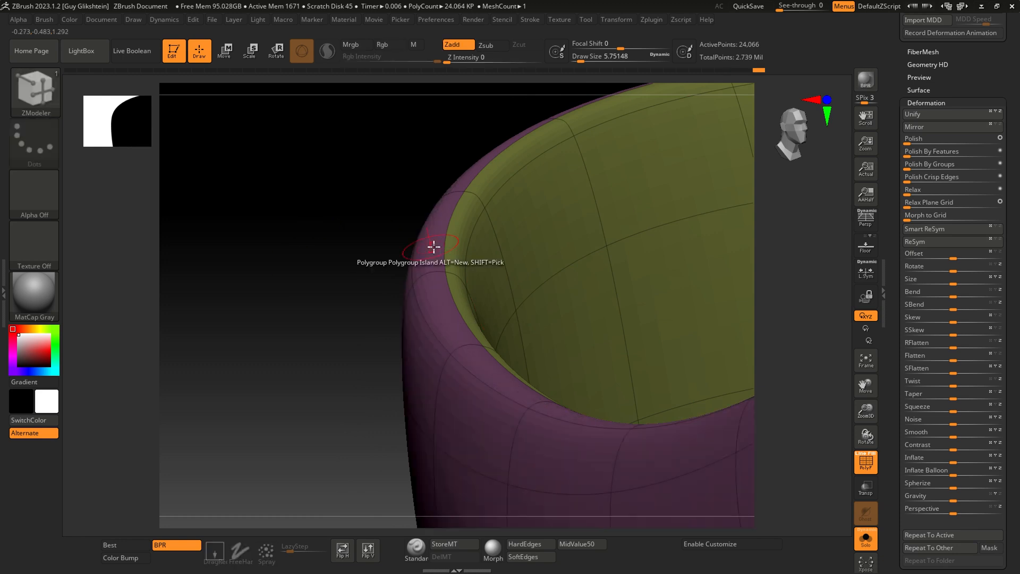
- Create a narrow strip with its own polygroup between the collar's inner and outer faces, and subdivide the collar to level 4
key(space)
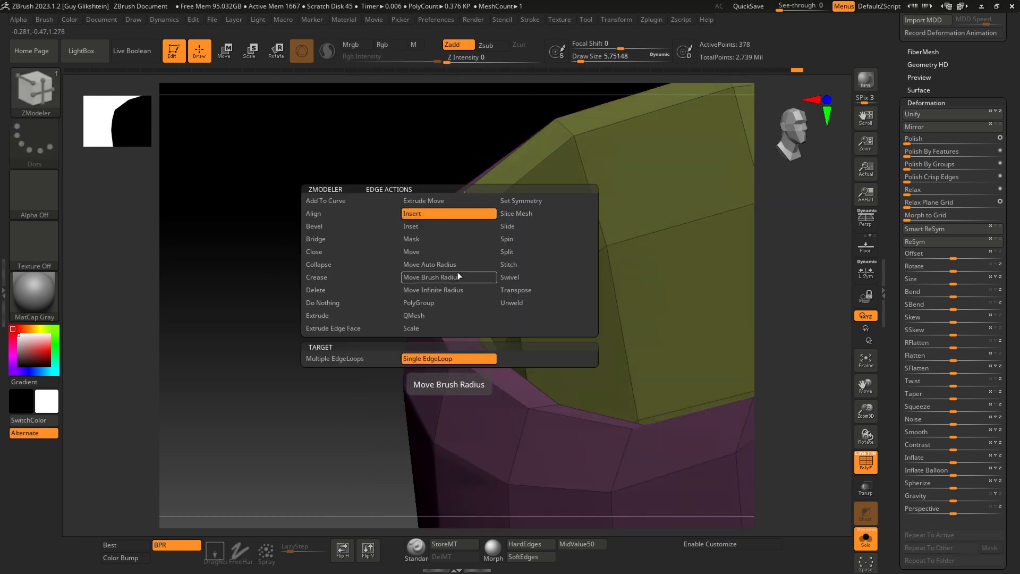
scroll(933, 184, up, 15)
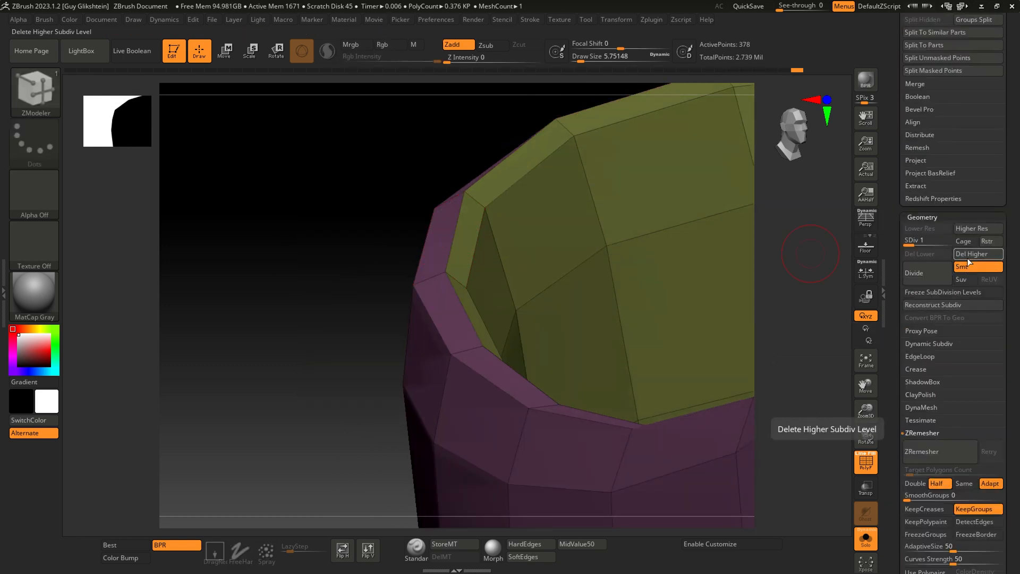
ctrl+shift+click(472, 240)
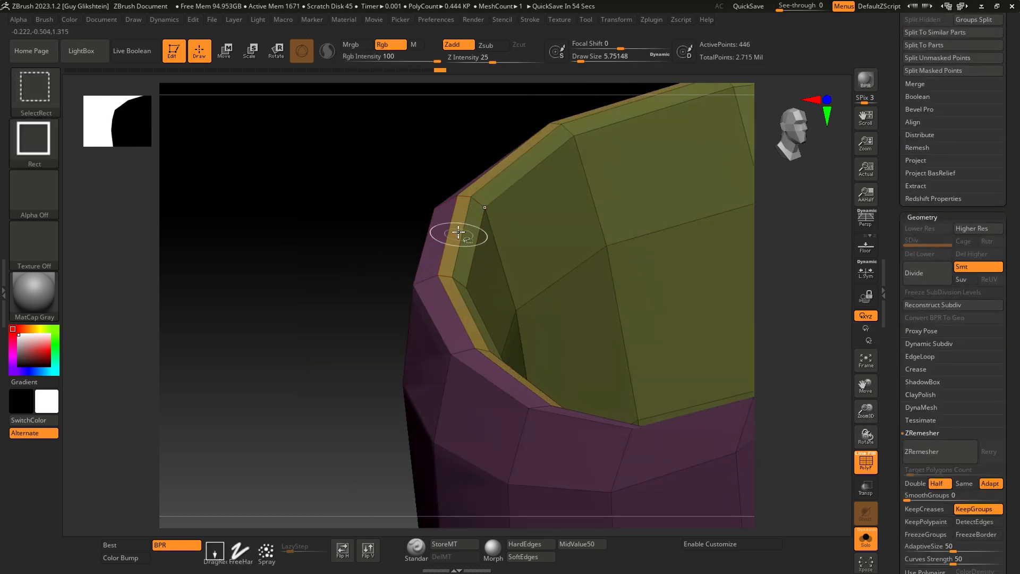
ctrl+shift+drag(292, 239, 319, 247)
ctrl+shift+click(436, 241)
ctrl+shift+click(278, 266)
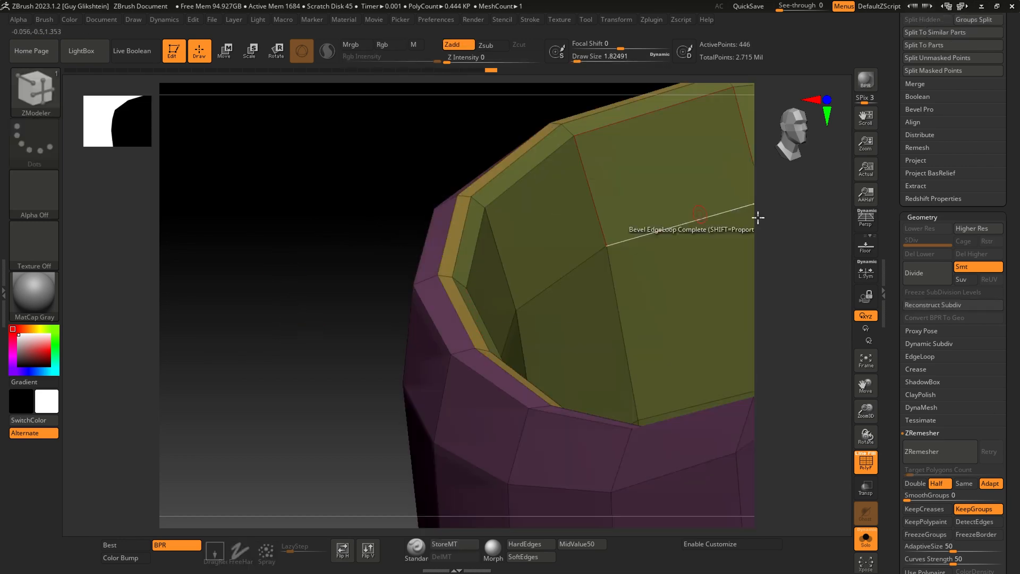
key(ctrl+d)
key(ctrl+d)
key(ctrl+d)
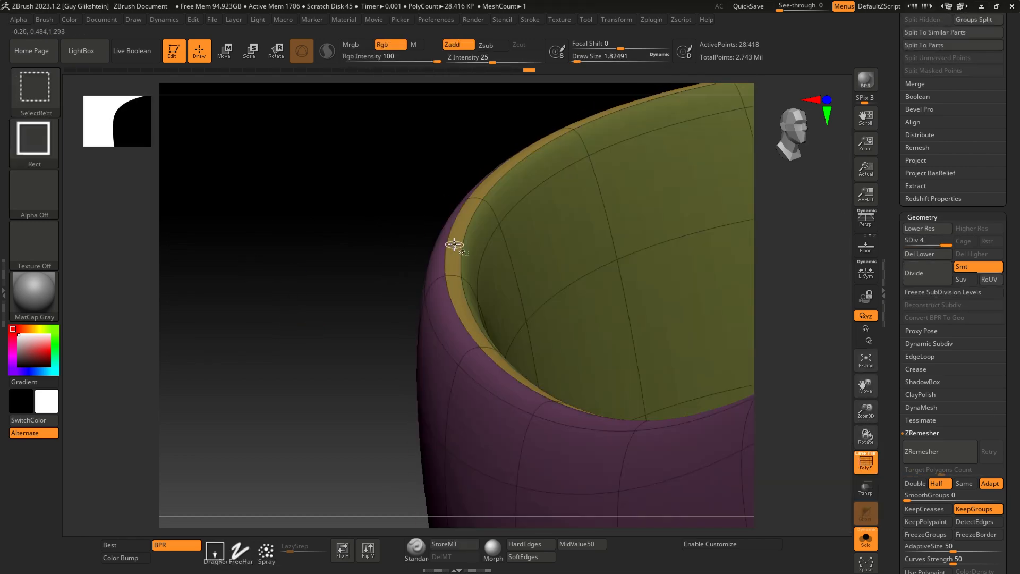
- Inflate the collar by 3 around the narrow border strip to form a recessed seam, and adjust its Inflate Balloon deformation
scroll(967, 317, down, 1)
scroll(969, 357, down, 8)
drag(953, 415, 955, 419)
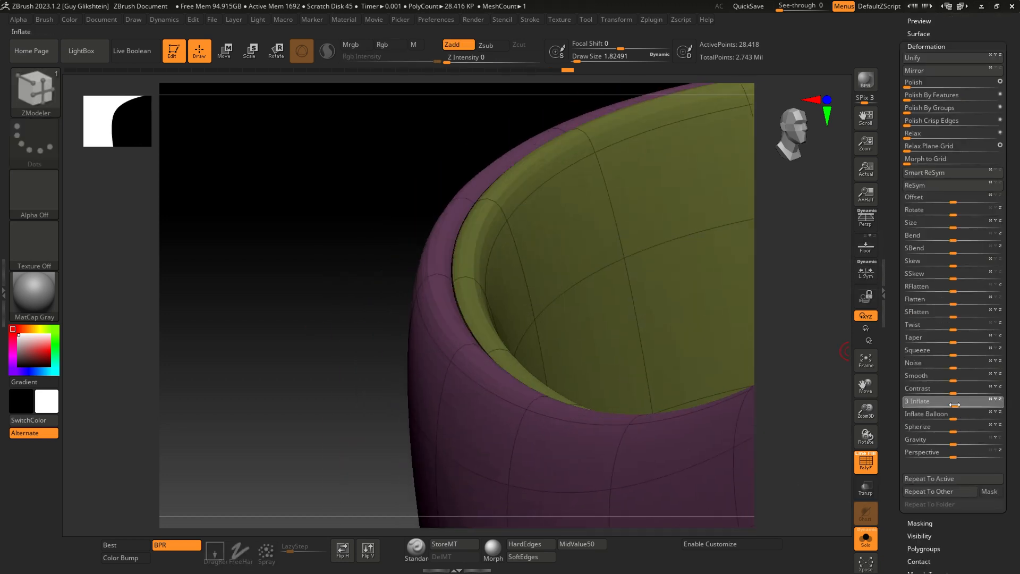
right_drag(464, 296, 453, 322)
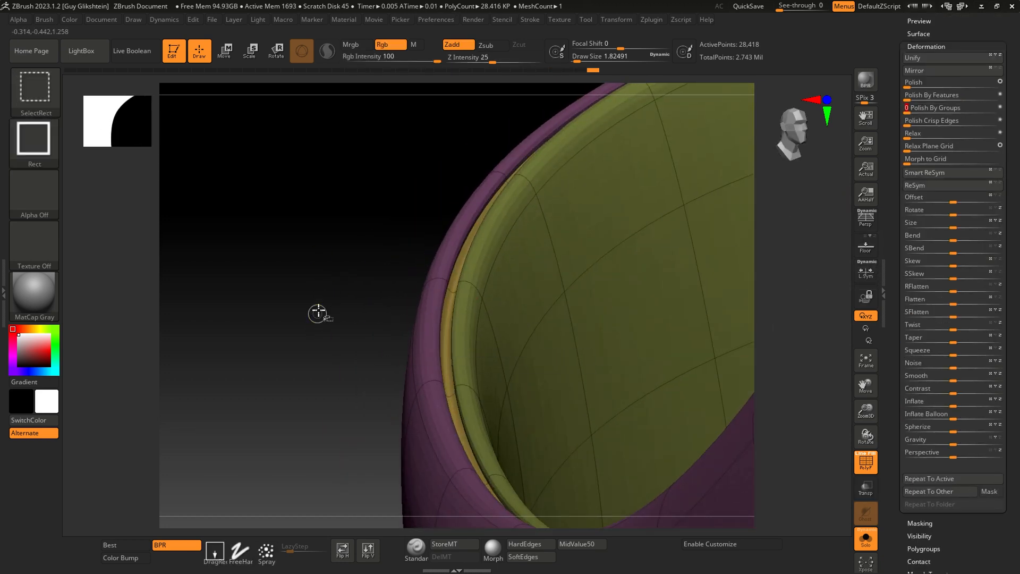
ctrl+right_drag(316, 318, 318, 276)
right_drag(564, 312, 569, 340)
drag(953, 416, 929, 414)
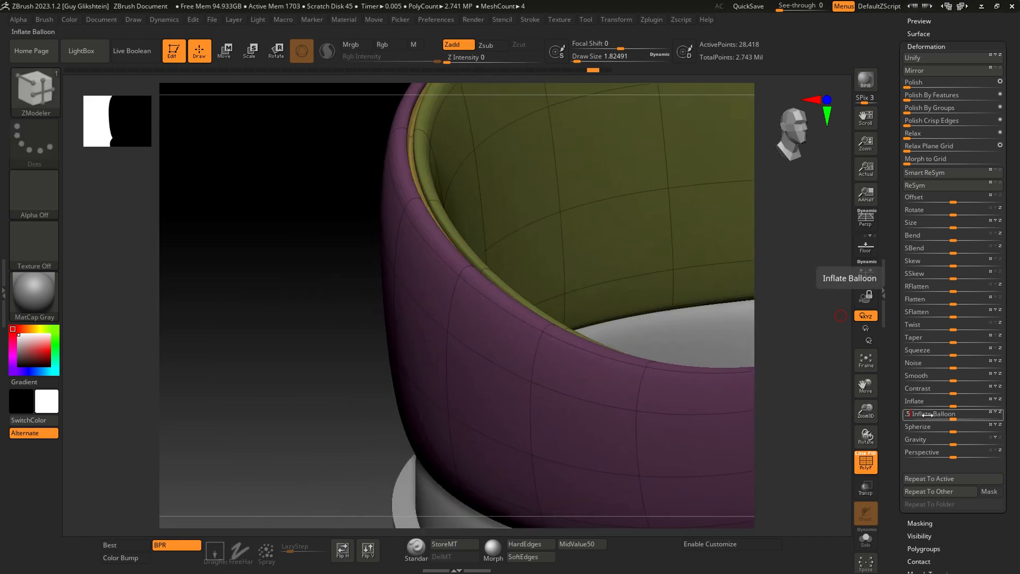
key(Return)
ctrl+right_drag(480, 388, 485, 337)
mouse_move(296, 186)
ctrl+right_down()
mouse_move(296, 244)
mouse_move(300, 181)
ctrl+right_up()
right_drag(371, 319, 478, 367)
- Switch to Cinema 4D, select the lengthwise edge loops along the Shoe collar's rim, and unwrap its UVs
drag(927, 46, 927, 196)
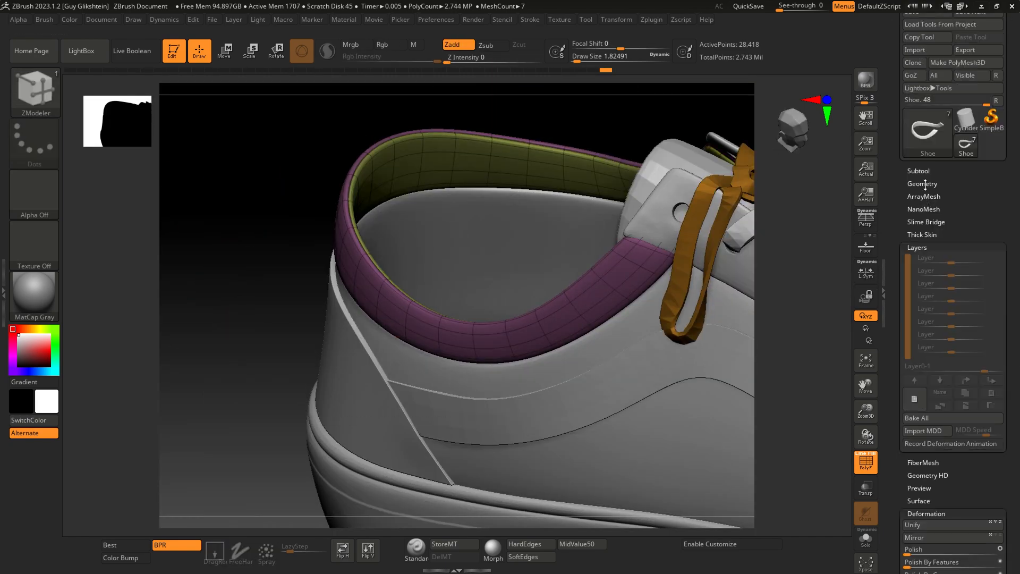
click(918, 113)
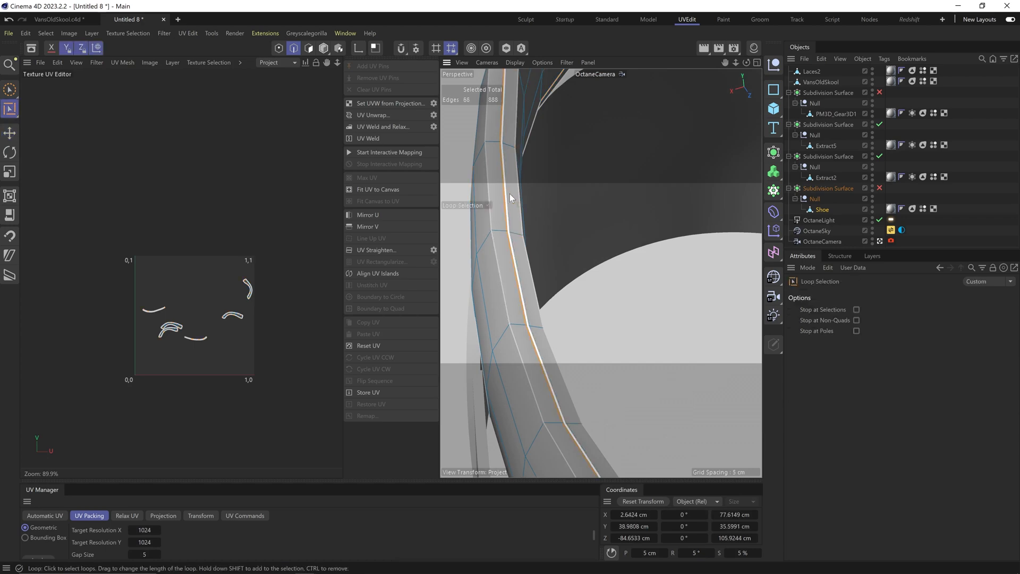
scroll(509, 194, down, 10)
mouse_move(572, 249)
alt+mouse_down()
mouse_move(542, 207)
mouse_move(576, 239)
alt+mouse_up()
shift+click(540, 204)
click(397, 112)
alt+right_drag(576, 239, 528, 278)
alt+drag(528, 279, 599, 340)
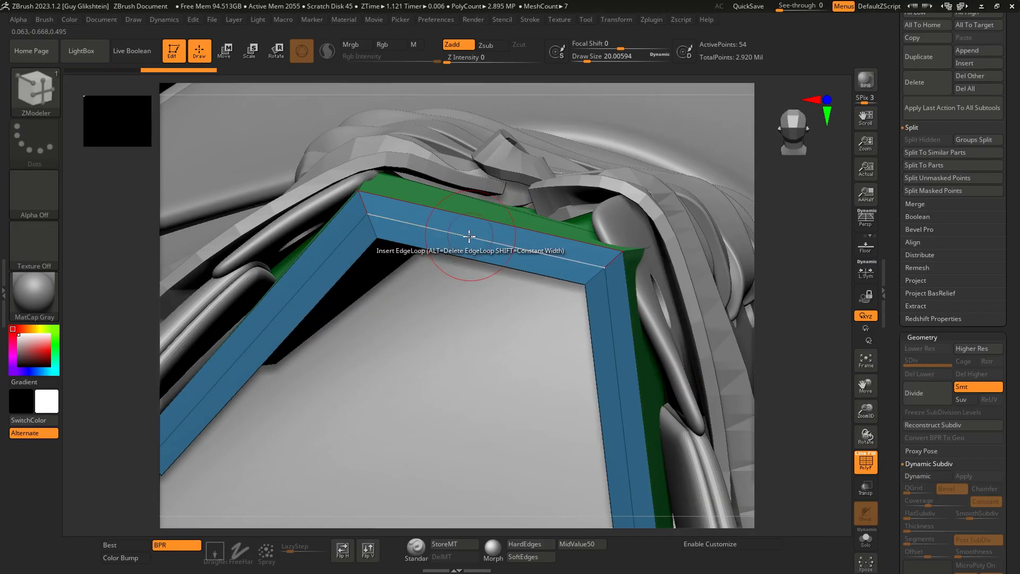
- Return to ZBrush, apply a ZModeler edge action to the blue border strip beneath the laces, and turn on the polyframe display
key(space)
click(336, 228)
drag(460, 229, 471, 233)
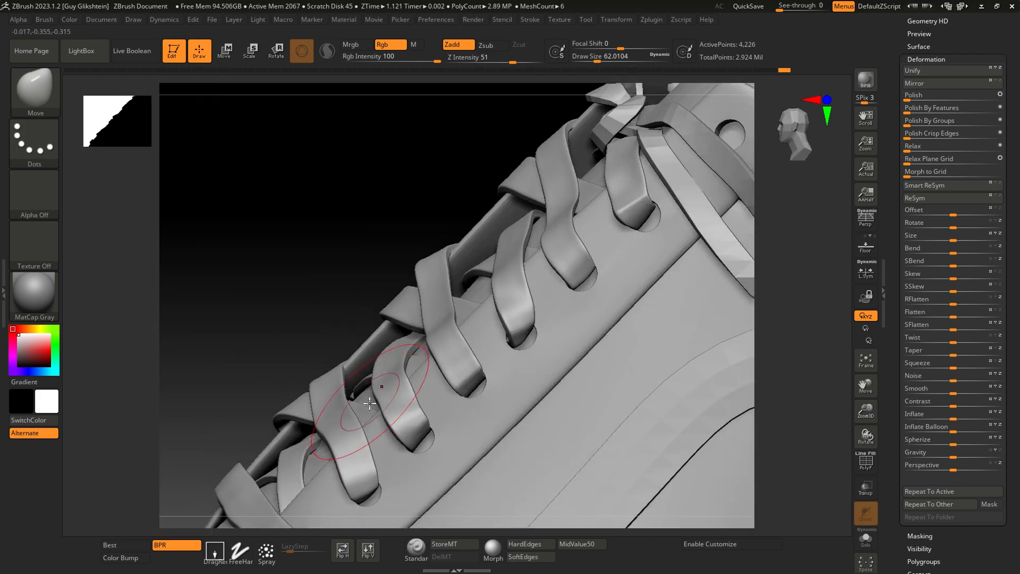
click(866, 462)
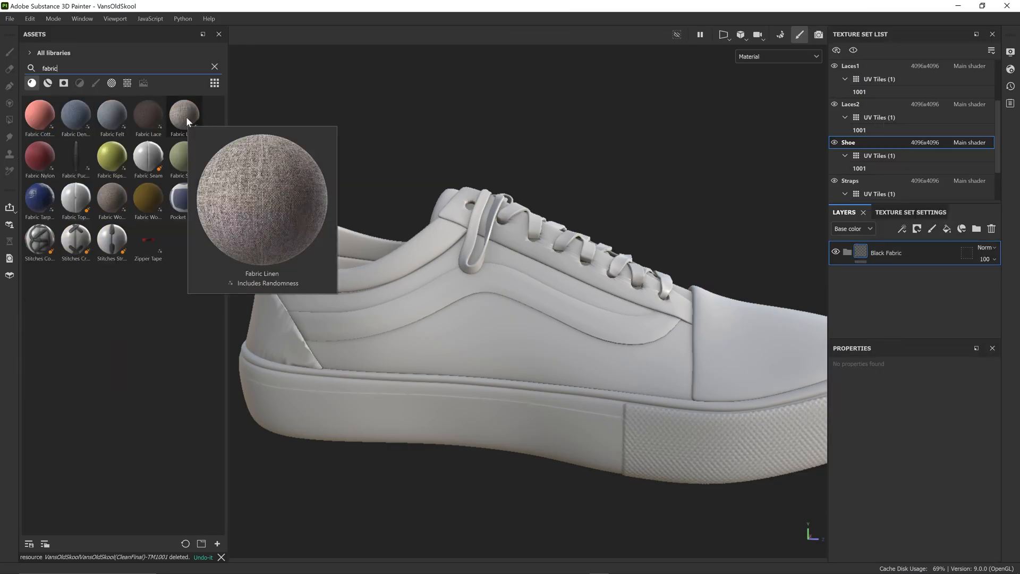
- In Substance 3D Painter, add Fabric Linen to the Shoe's Black Fabric folder and make its warp and weft colours near-black, with warp 0A0A0A
drag(185, 114, 903, 269)
scroll(991, 475, down, 1)
click(938, 498)
click(789, 428)
click(950, 438)
click(788, 427)
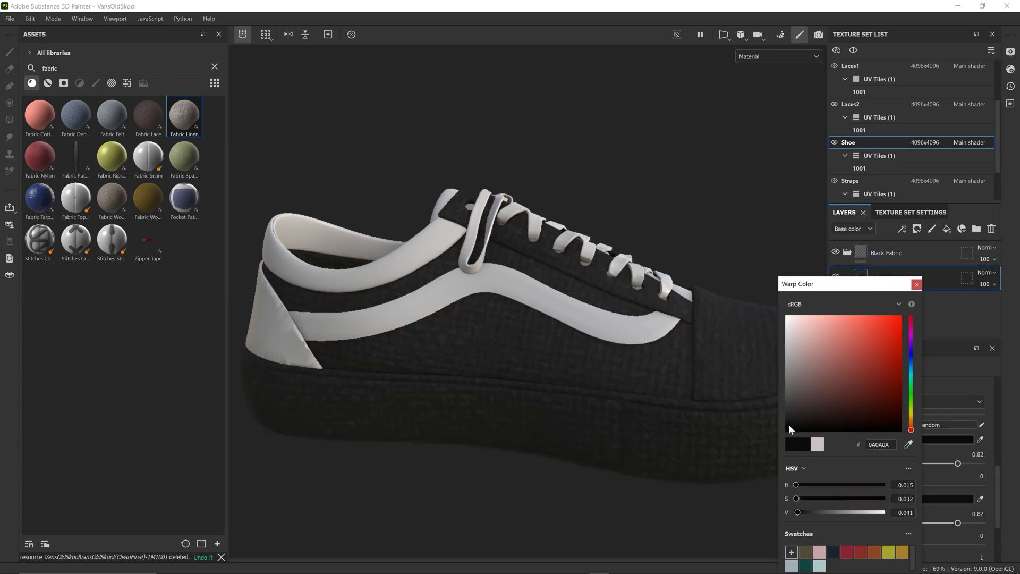
click(916, 284)
- Compare the linen with the reference in the other window and set its UV tiling to 5
scroll(869, 429, down, 4)
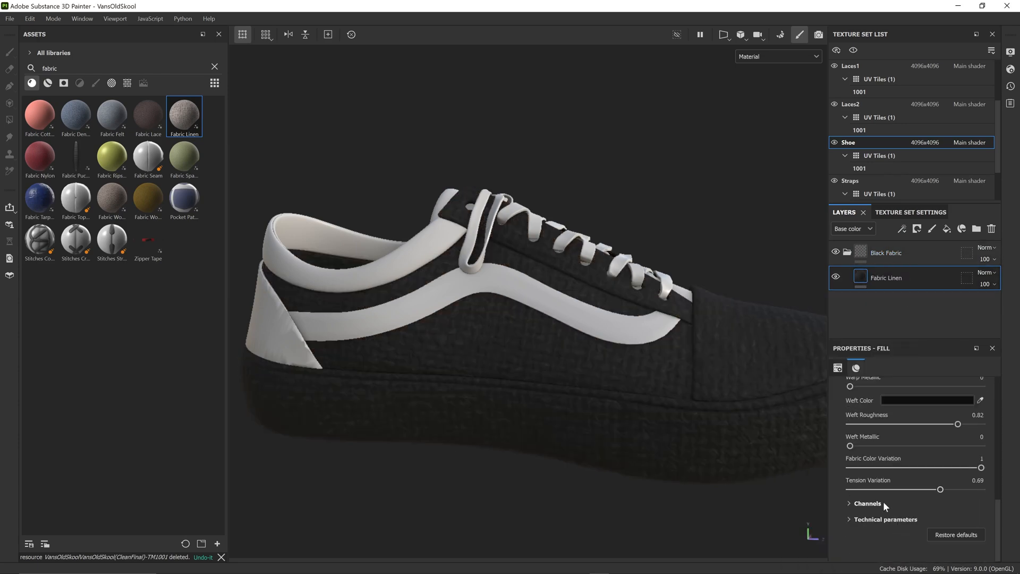
scroll(885, 425, up, 10)
scroll(581, 357, up, 4)
key(alt+Tab)
scroll(581, 357, down, 3)
ctrl+scroll(708, 366, up, 5)
middle_drag(709, 367, 781, 382)
scroll(473, 291, down, 3)
key(alt+Tab)
scroll(672, 399, down, 3)
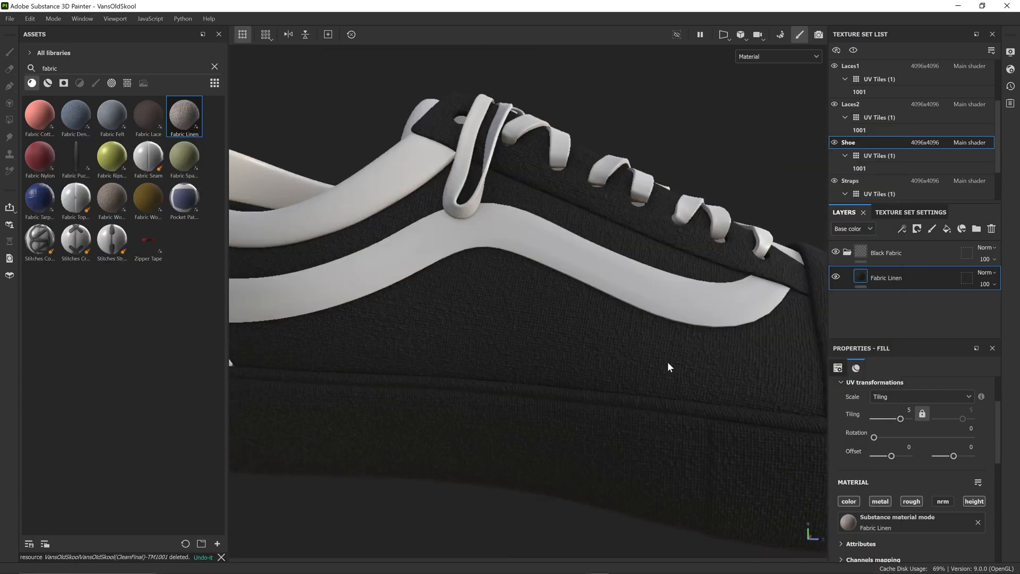
- Mask the Black Fabric folder with a color selection effect that uses the VansOldSkoolShoe-TM1001 texture as its ID mask
click(916, 229)
click(902, 228)
click(912, 389)
click(901, 229)
click(938, 319)
click(112, 83)
drag(63, 68, 30, 69)
text(oldsk)
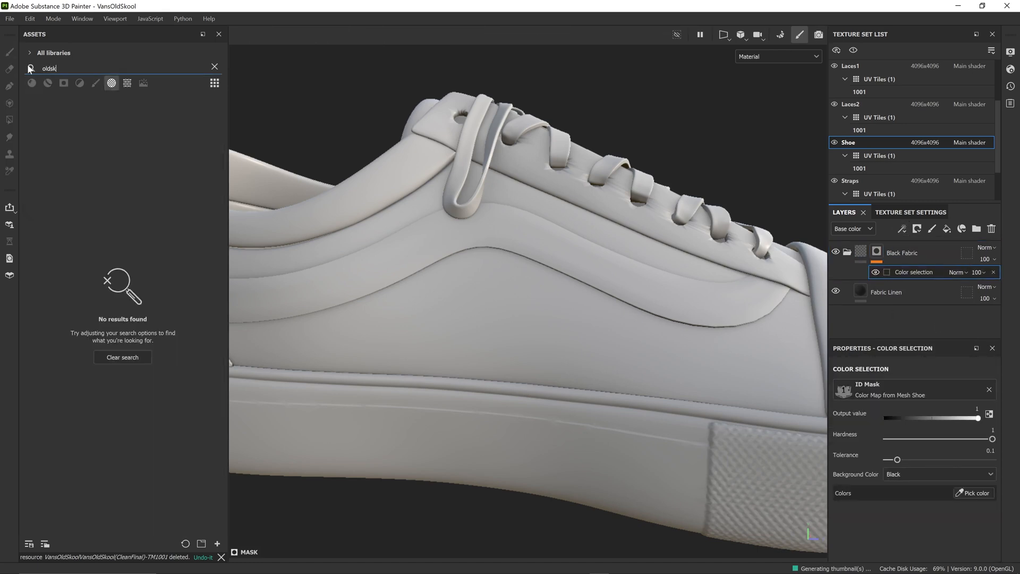
click(127, 83)
- Pick the ID colours of the upper's black panels for the Black Fabric mask, including purple, green, red and blue
click(981, 495)
click(531, 318)
click(970, 494)
click(683, 318)
click(970, 494)
click(524, 299)
click(970, 494)
click(969, 497)
scroll(584, 340, down, 3)
click(584, 340)
click(970, 495)
click(715, 442)
- Set the color selection tolerance of the Black Fabric mask to 0.25 and check the seams along the upper
alt+drag(686, 383, 697, 423)
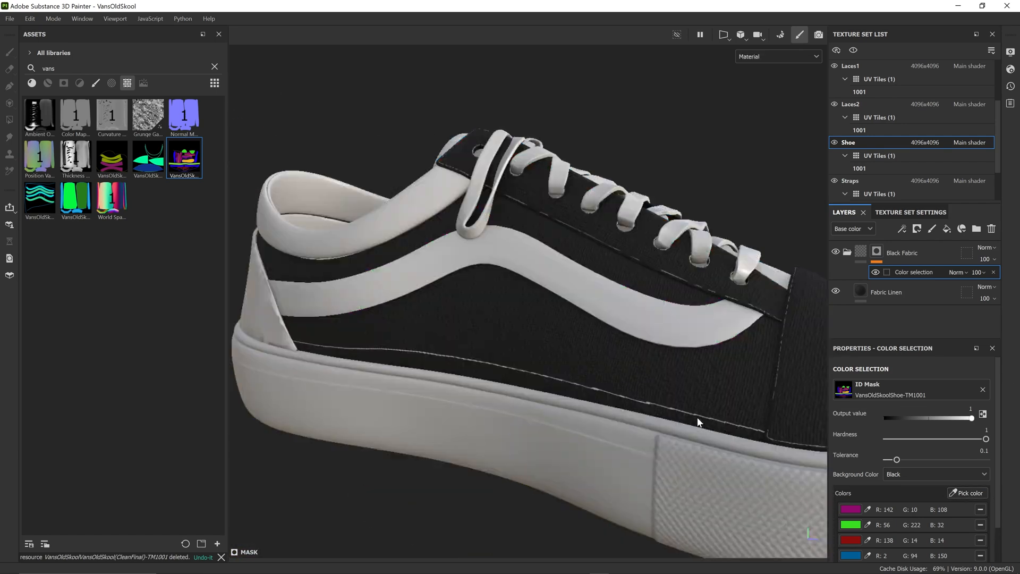
drag(922, 460, 912, 459)
alt+drag(733, 355, 819, 231)
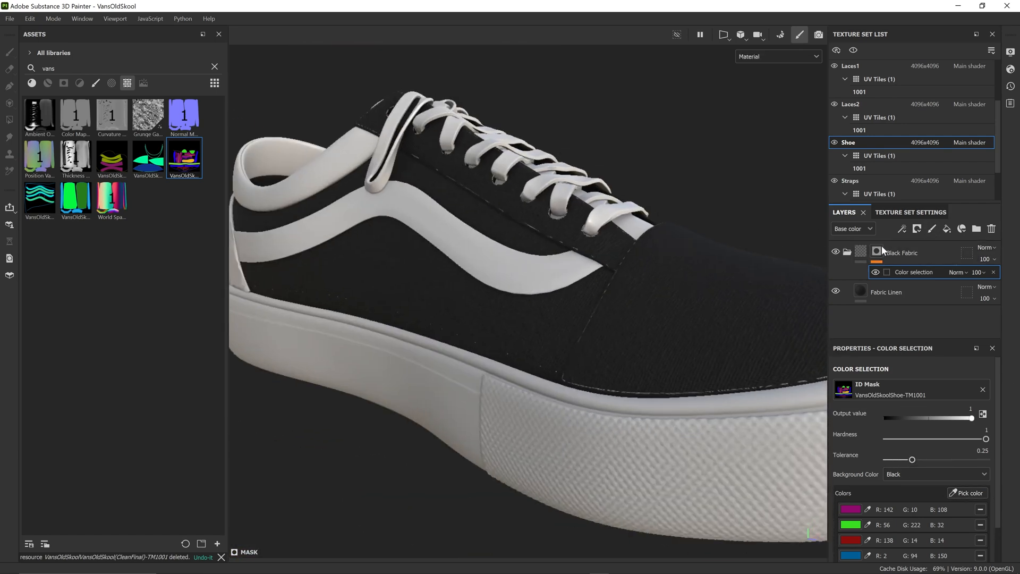
- Create a folder named Sole above Black Fabric and bring the Rubber Raw material into the layer stack for it
click(847, 253)
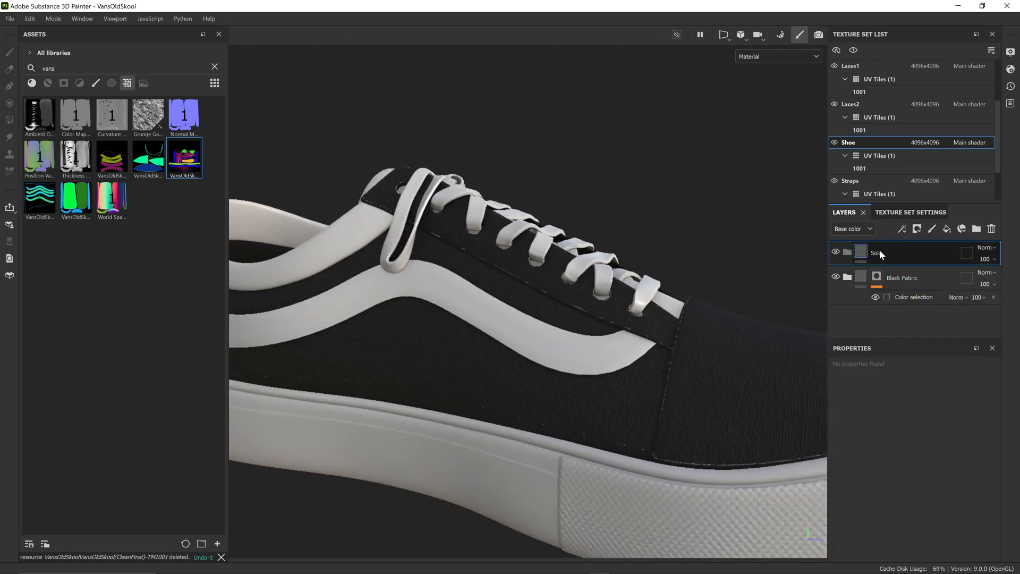
click(214, 66)
click(32, 83)
click(74, 69)
text(rubber)
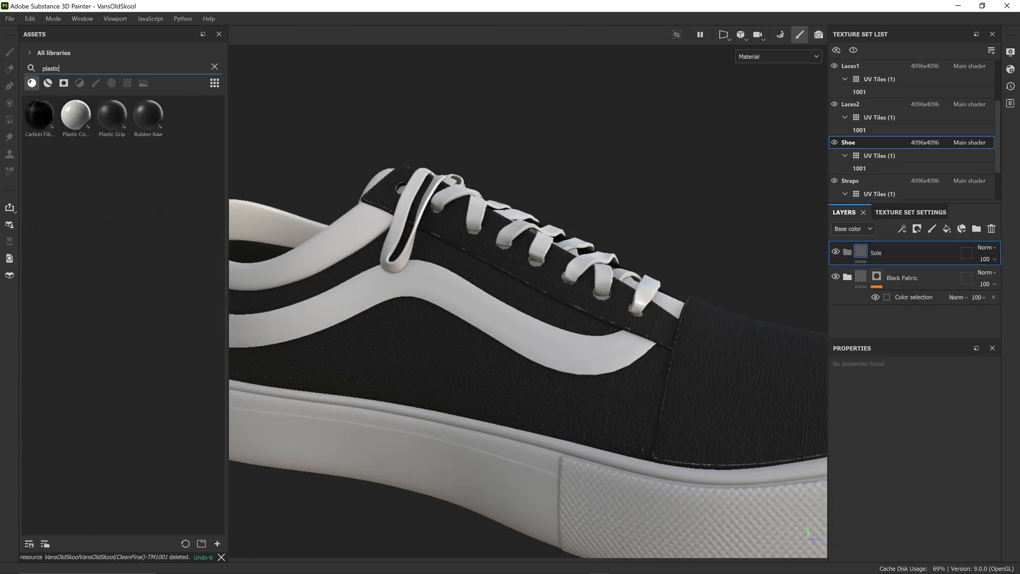
mouse_move(142, 117)
drag(142, 117, 861, 254)
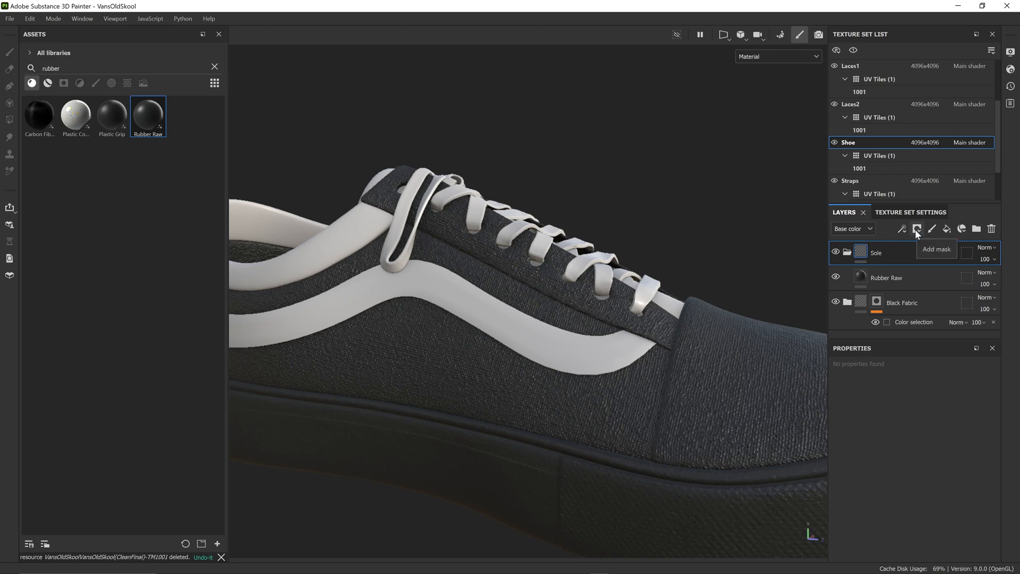
- Mask the Sole folder with a color selection effect using VansOldSkoolShoe-TM1001 as the ID mask
click(915, 231)
click(938, 341)
click(215, 67)
click(128, 83)
text(vans)
drag(184, 158, 910, 391)
- Pick the sole's light green, blue and brown ID colours for the mask and move Rubber Raw into the Sole folder
click(974, 493)
click(599, 482)
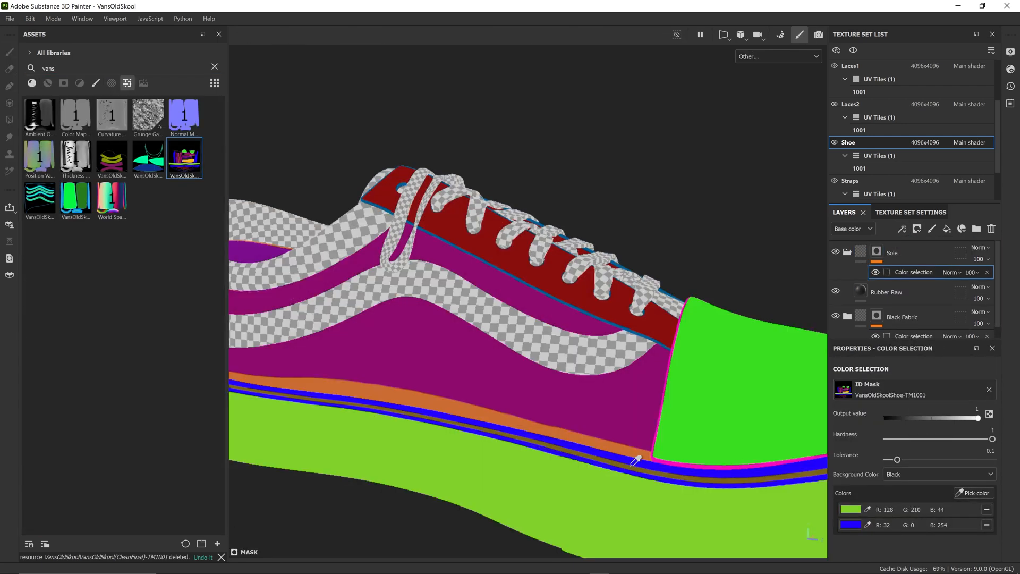
click(631, 466)
drag(887, 292, 892, 245)
alt+drag(505, 472, 518, 367)
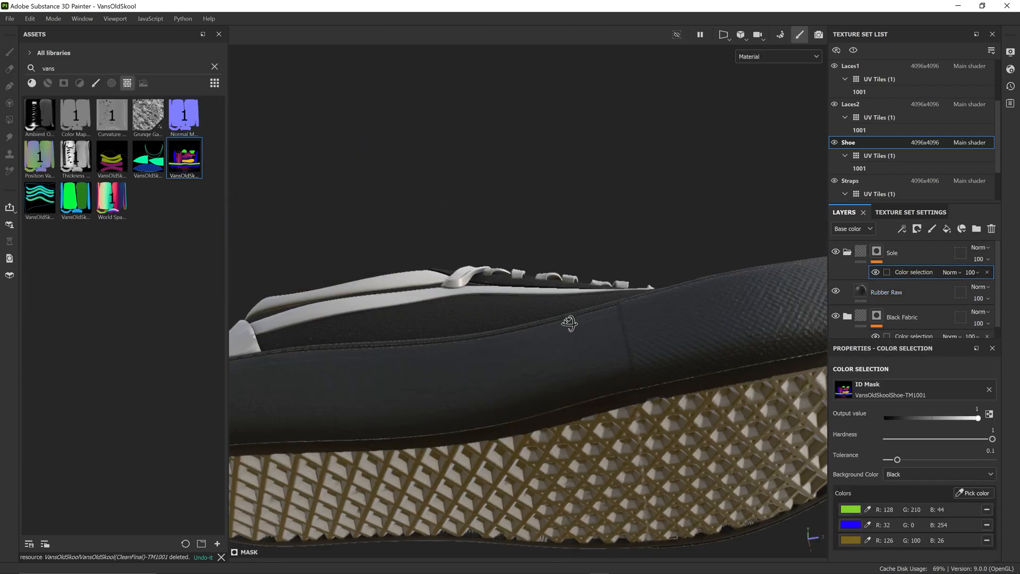
alt+drag(572, 330, 577, 425)
- Try a white Rubber Raw with grain intensity 0 and a lower roughness variation on the sole
click(886, 292)
click(935, 535)
drag(797, 372, 787, 313)
click(917, 284)
scroll(877, 481, down, 4)
scroll(599, 391, up, 5)
scroll(871, 519, up, 10)
scroll(866, 522, down, 10)
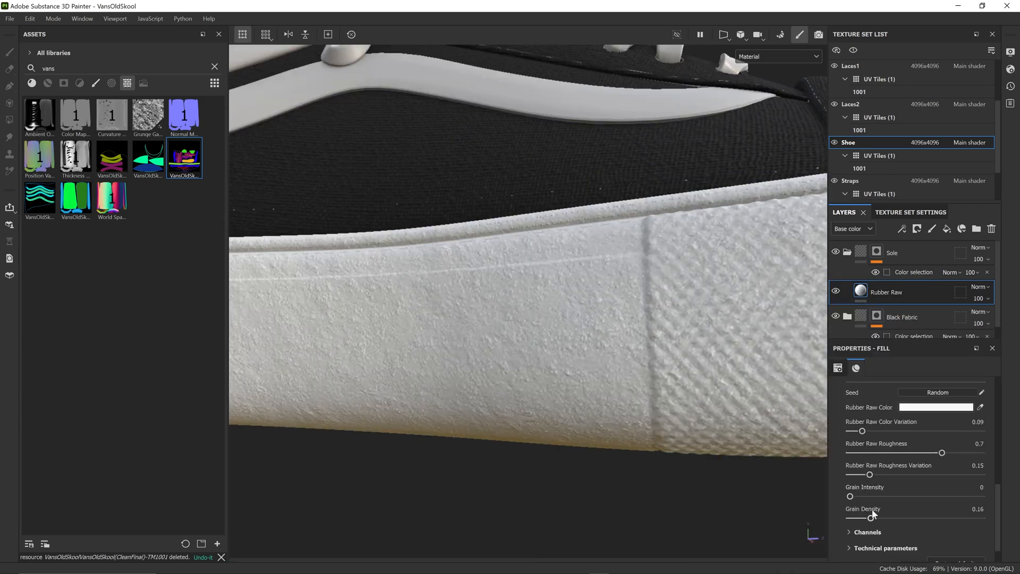
drag(870, 474, 856, 476)
- Reset Rubber Raw and make it white with roughness 0.55, roughness variation 0.71, grain intensity 0 and grain density 0
click(893, 429)
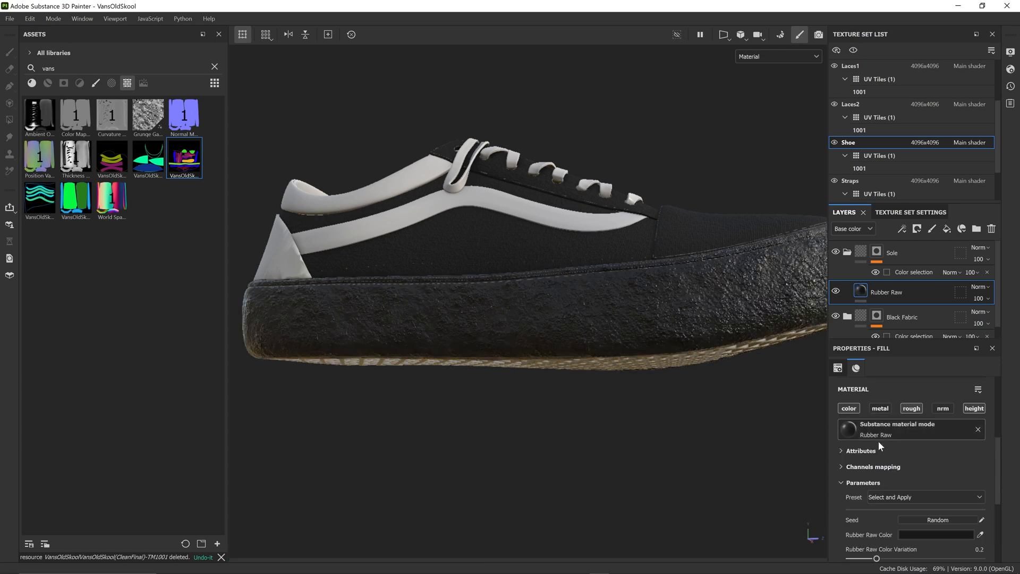
scroll(868, 472, down, 3)
scroll(872, 504, down, 5)
click(915, 510)
scroll(888, 479, up, 10)
scroll(595, 319, up, 4)
scroll(879, 452, up, 8)
scroll(879, 452, down, 8)
click(922, 507)
click(789, 317)
scroll(564, 362, down, 4)
alt+drag(564, 362, 538, 368)
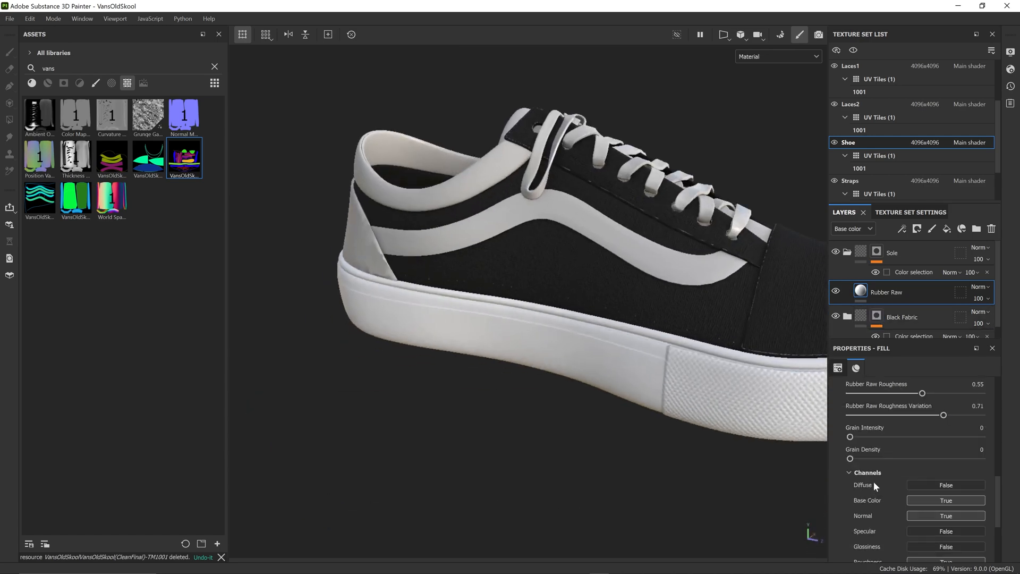
- Turn off the height channel of the sole's Rubber Raw layer and apply one of the material's presets
scroll(669, 403, up, 4)
alt+drag(669, 404, 616, 340)
shift+right_drag(616, 340, 690, 311)
mouse_move(659, 316)
alt+mouse_down()
mouse_move(457, 327)
mouse_move(658, 335)
alt+mouse_up()
scroll(912, 441, up, 3)
scroll(880, 448, up, 3)
click(974, 413)
click(906, 501)
click(906, 520)
- Set the Rubber Raw colour of the sole to the off-white F3F6FA
alt+drag(268, 322, 282, 300)
click(925, 539)
drag(802, 341, 788, 318)
click(915, 283)
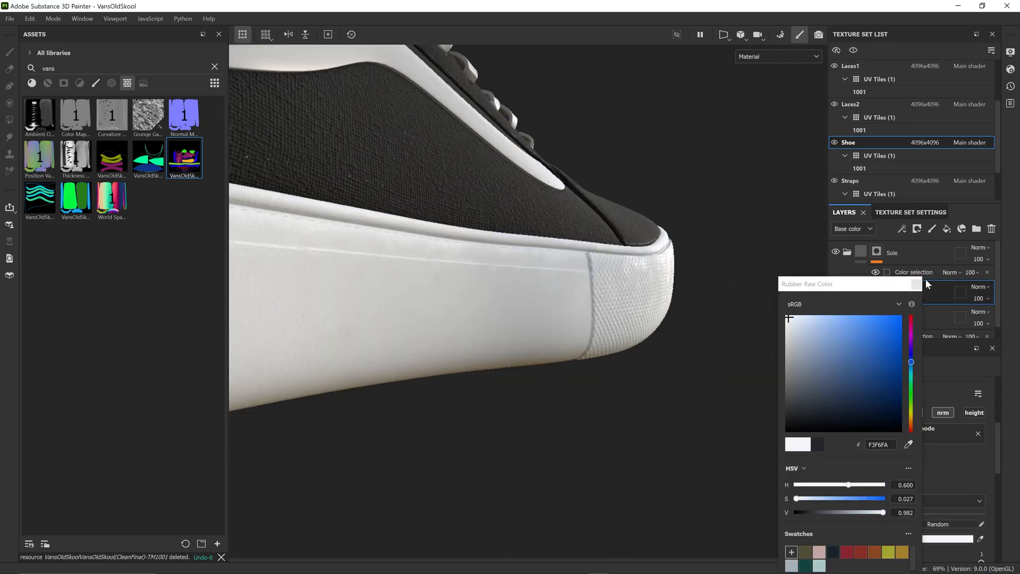
- Put the sole's Rubber Raw layer into a new folder named WhiteParts
scroll(510, 266, up, 3)
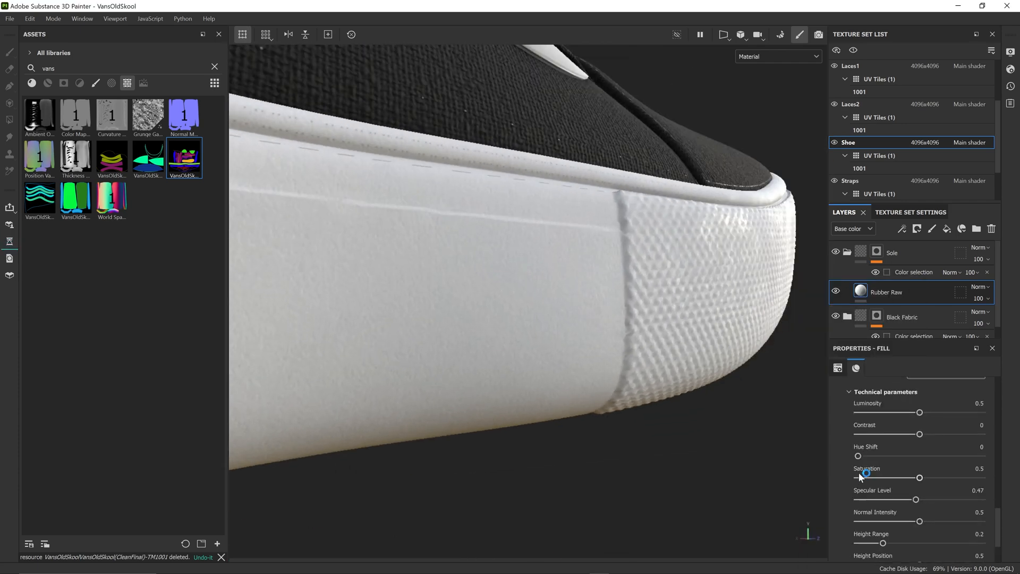
scroll(858, 473, up, 10)
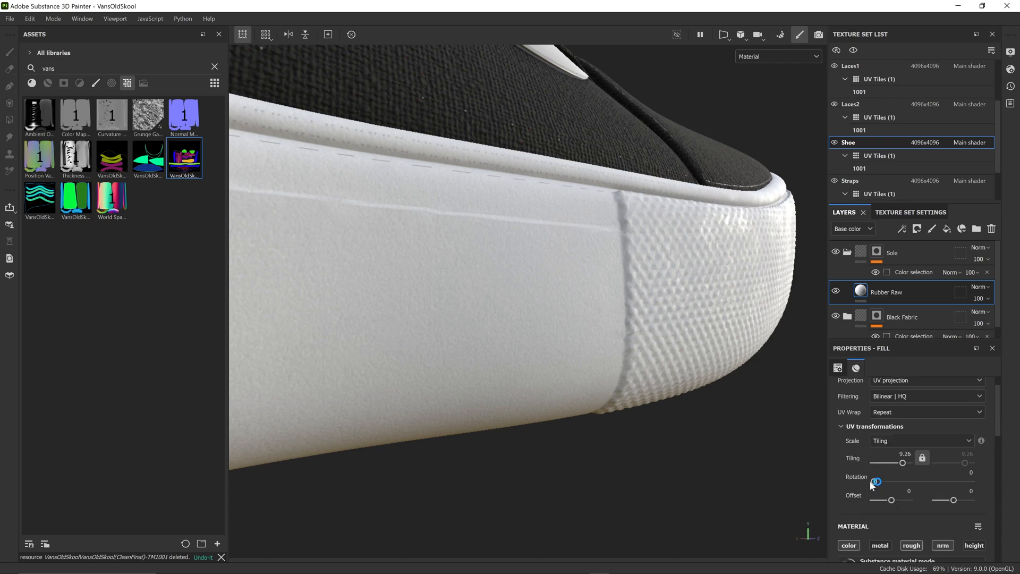
text(WhiteParts)
key(Return)
- Copy the Sole folder's colour-selection mask onto WhiteParts and keep only the green ID colour 128, 210, 44
click(903, 273)
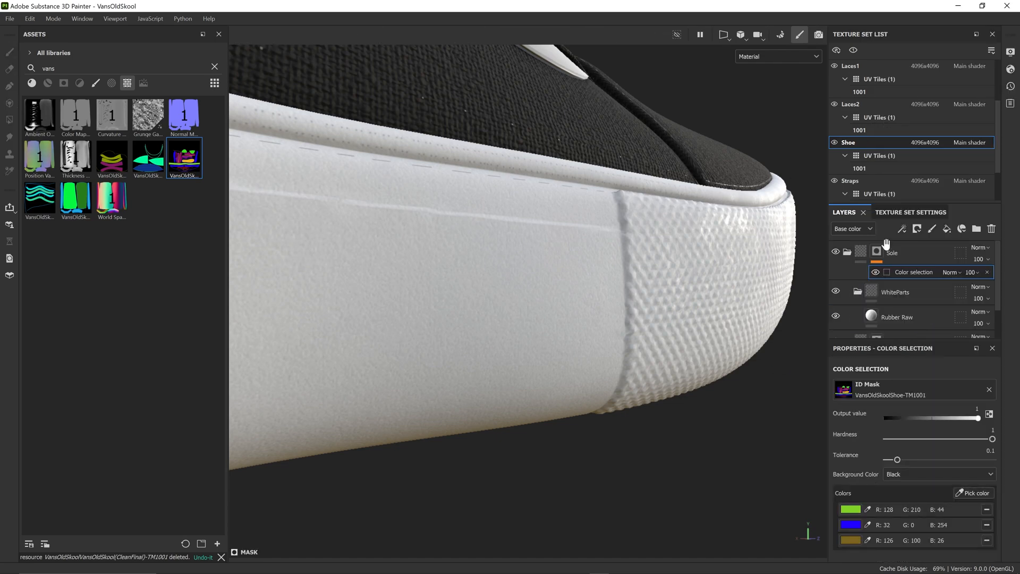
right_click(875, 252)
click(882, 292)
click(881, 292)
key(super)
right_click(882, 275)
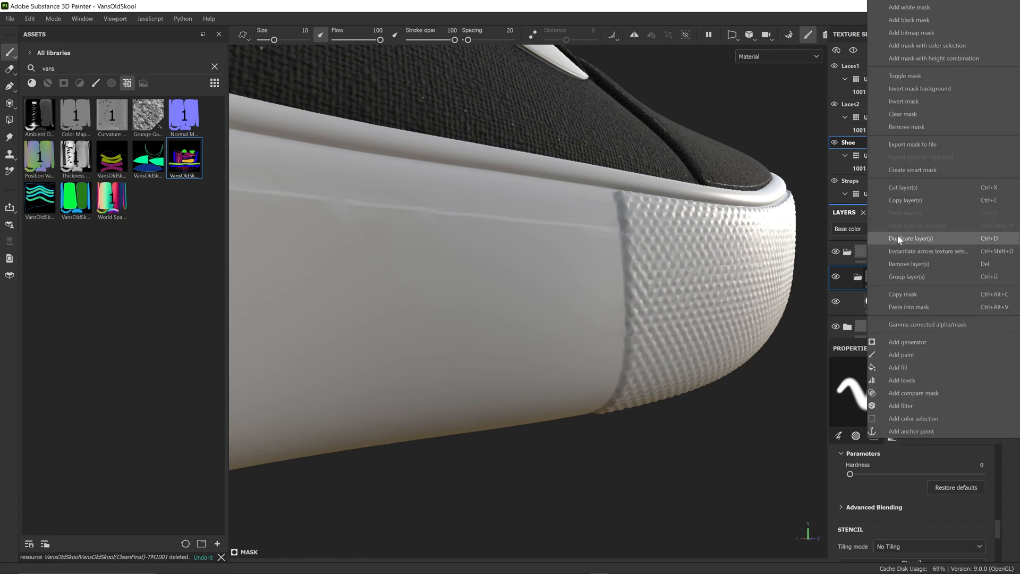
click(881, 305)
click(883, 297)
click(908, 296)
key(m)
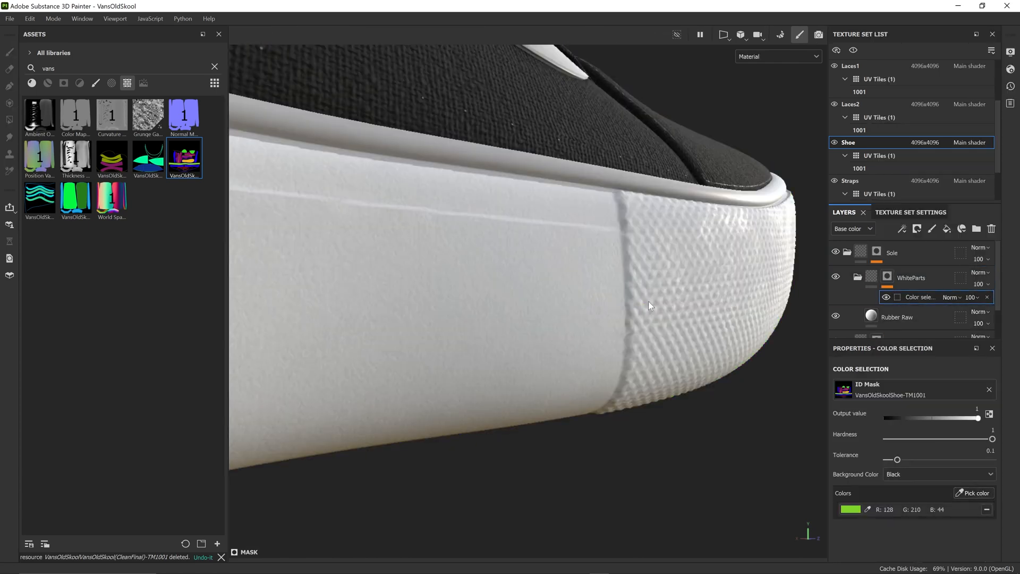
- Add a fill layer above Rubber Raw in WhiteParts with only the height channel on and height set to 0.1347
click(891, 316)
click(947, 229)
scroll(877, 486, down, 2)
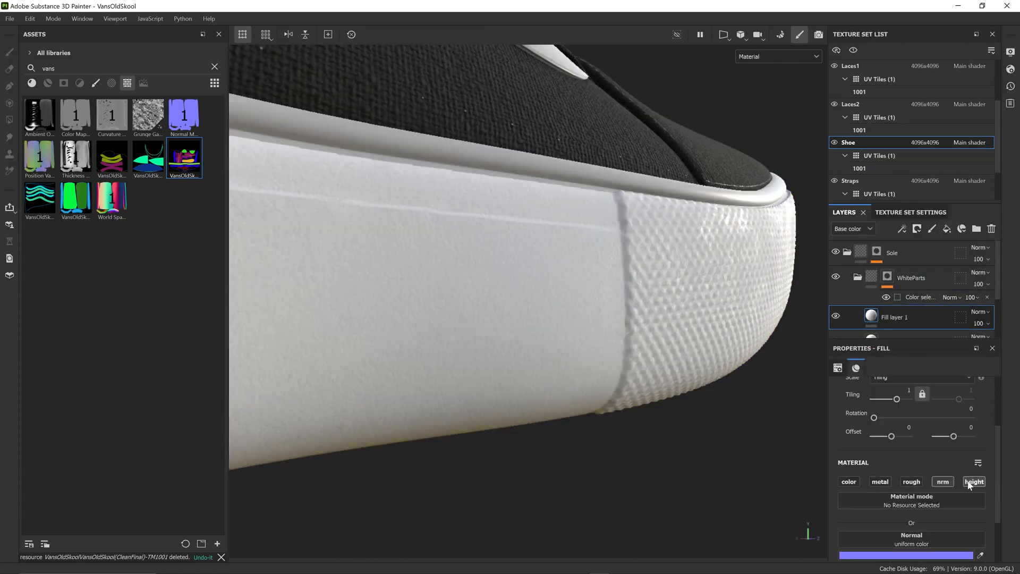
click(215, 67)
scroll(88, 238, down, 15)
click(912, 499)
- Mask the height fill layer with the Grunge Dust Small texture and increase its tiling
scroll(148, 319, down, 10)
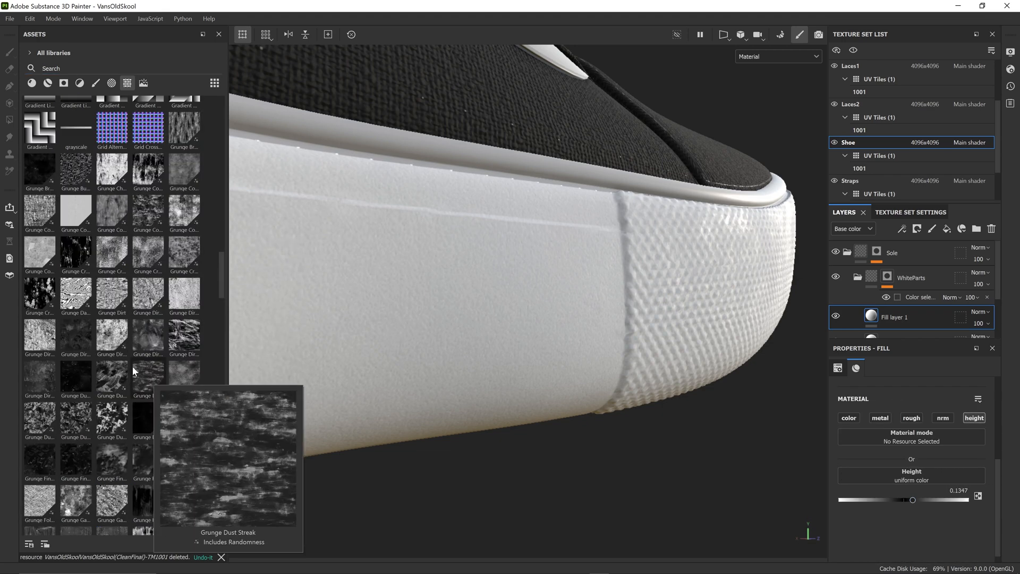
mouse_move(193, 267)
scroll(75, 319, up, 10)
mouse_move(70, 376)
drag(70, 376, 903, 317)
click(935, 286)
scroll(869, 481, up, 1)
drag(897, 385, 906, 387)
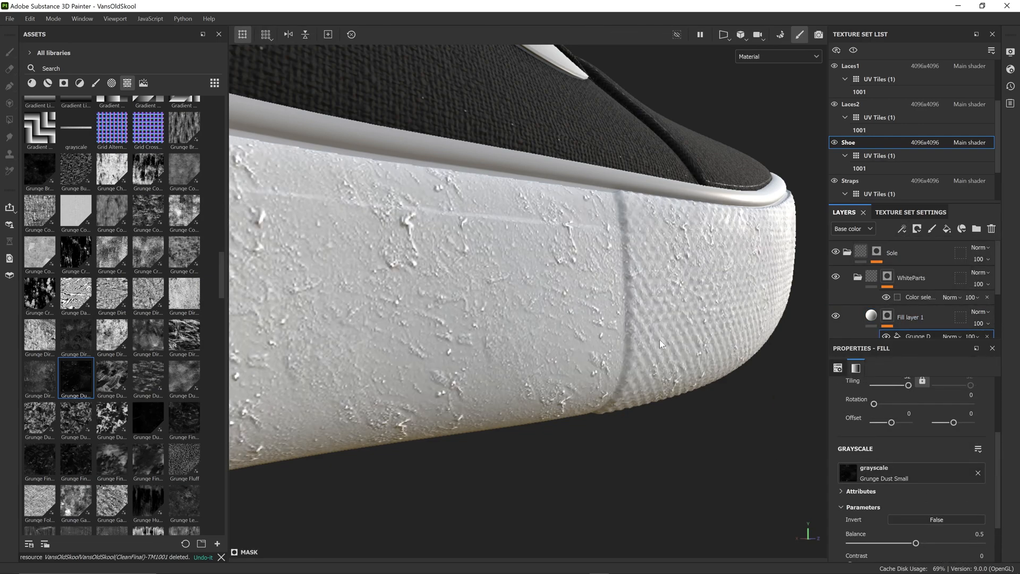
- Add a Grunge Map 007 fill in Multiply mode to the mask and lower Grunge Dust Small's opacity to 29
scroll(627, 372, down, 2)
scroll(919, 320, down, 1)
click(902, 229)
click(931, 270)
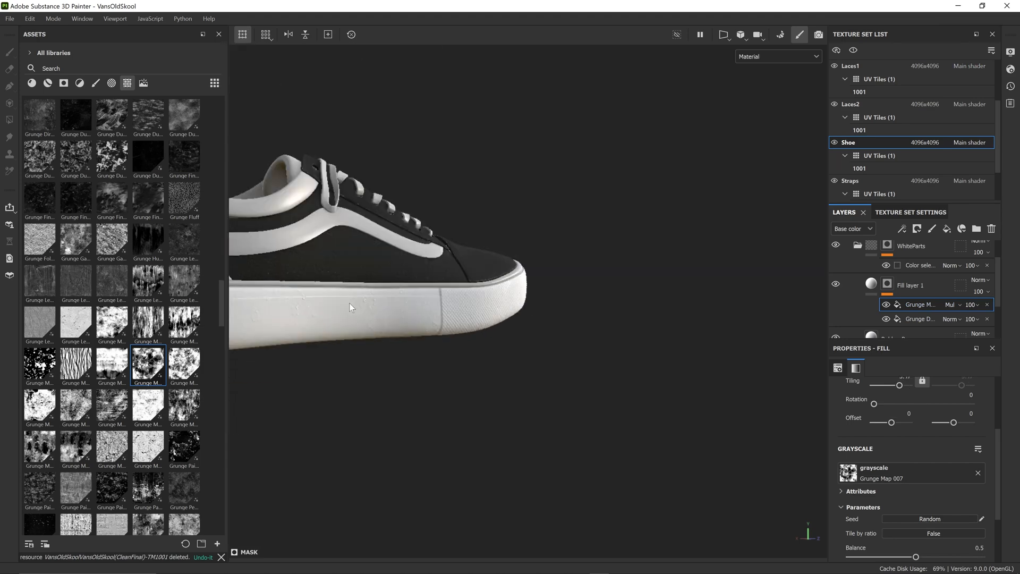
click(970, 284)
click(873, 285)
click(919, 319)
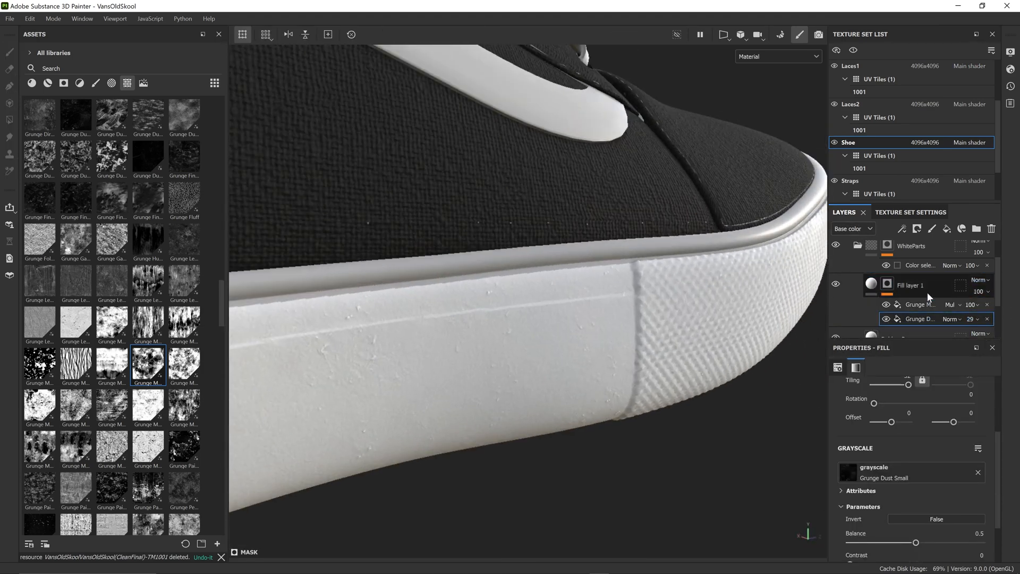
scroll(927, 292, up, 2)
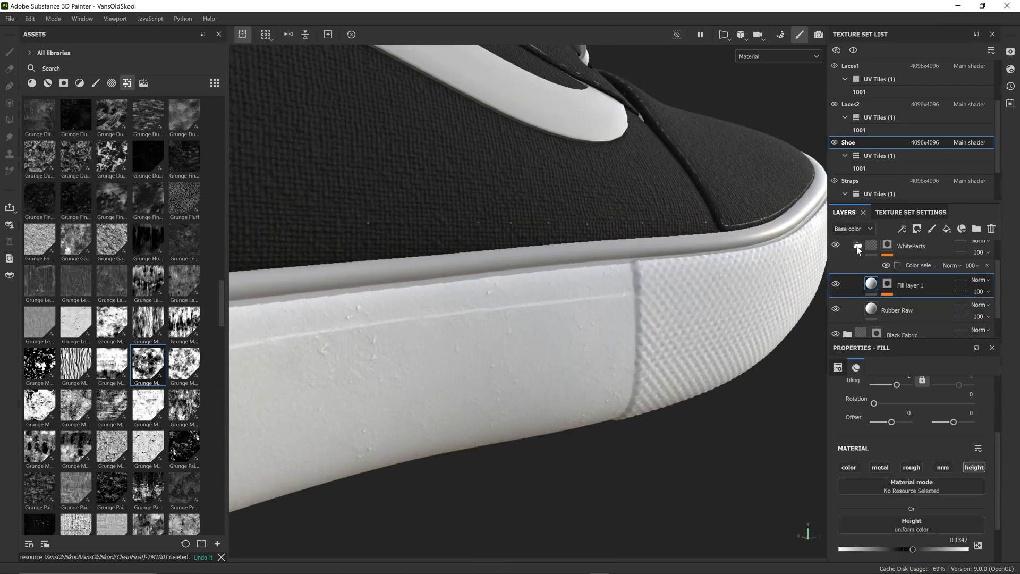
- Create a Top Stripe folder inside Sole and mask it with the ID colours blue 32, 0, 254 and brown 126, 100, 26
click(909, 291)
click(878, 261)
right_click(876, 252)
click(902, 238)
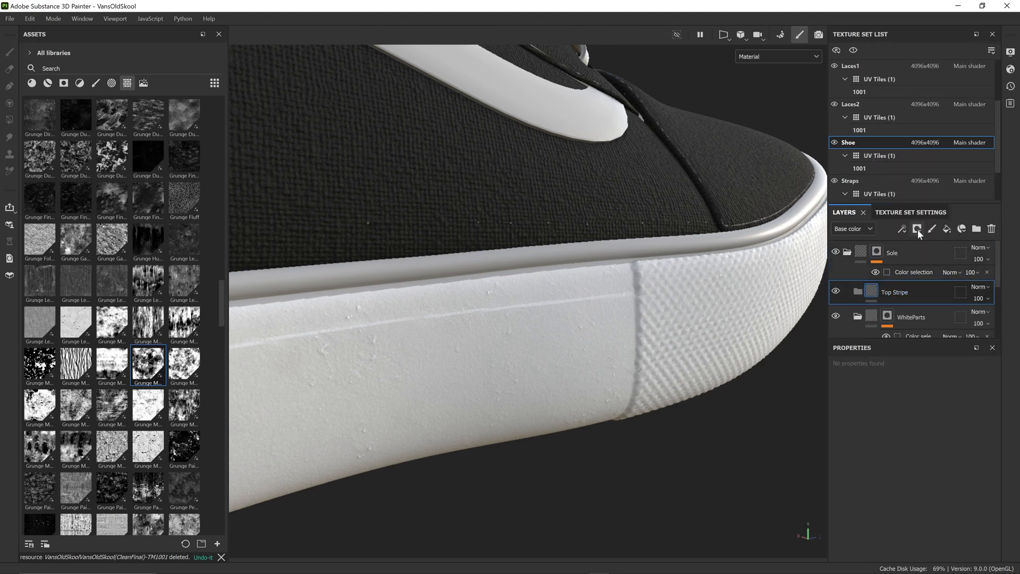
right_click(894, 291)
click(916, 261)
click(910, 311)
click(973, 492)
click(610, 331)
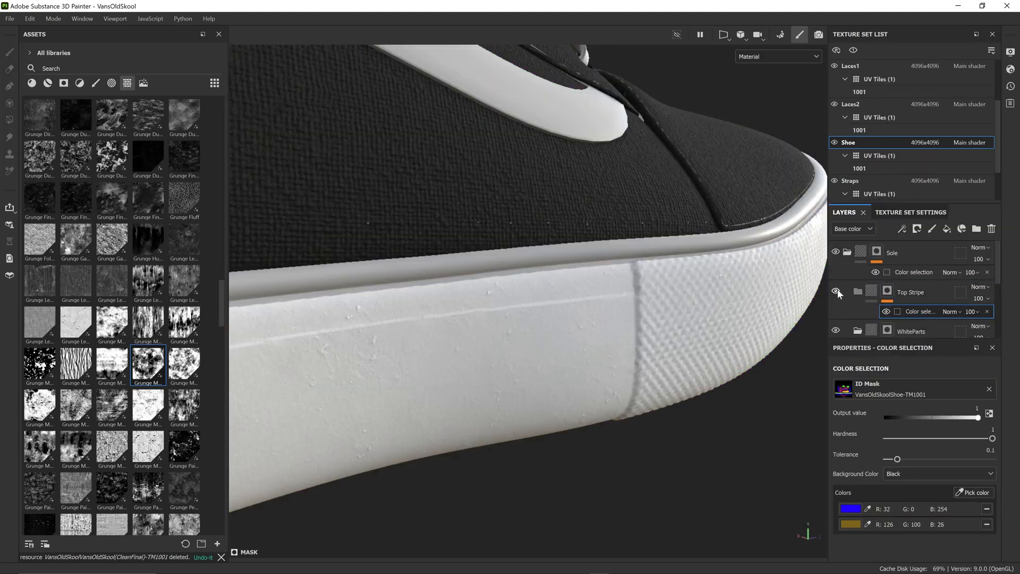
click(973, 493)
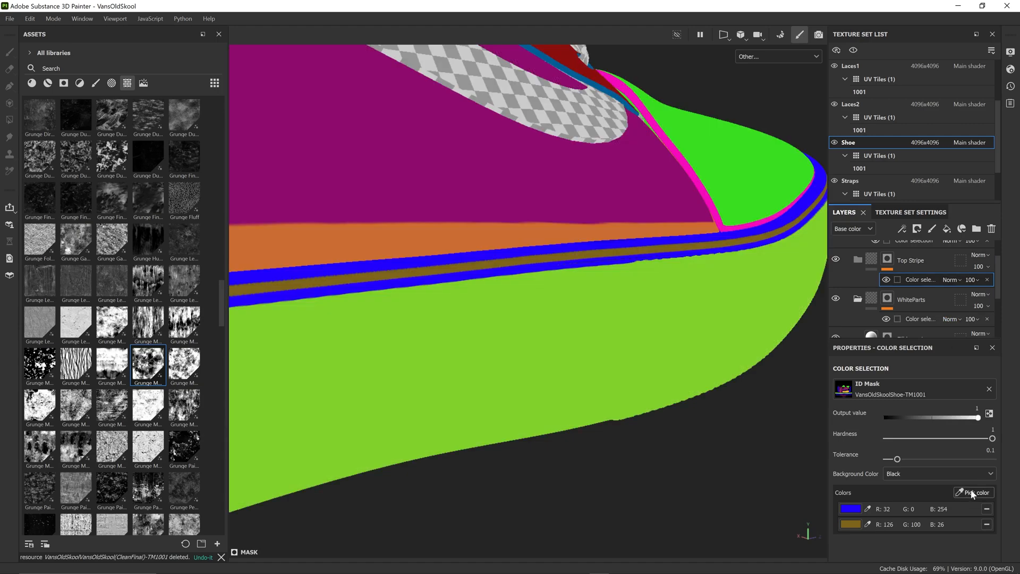
click(711, 254)
- Copy the Rubber Raw layer from WhiteParts into the Top Stripe folder
scroll(911, 297, down, 2)
click(869, 306)
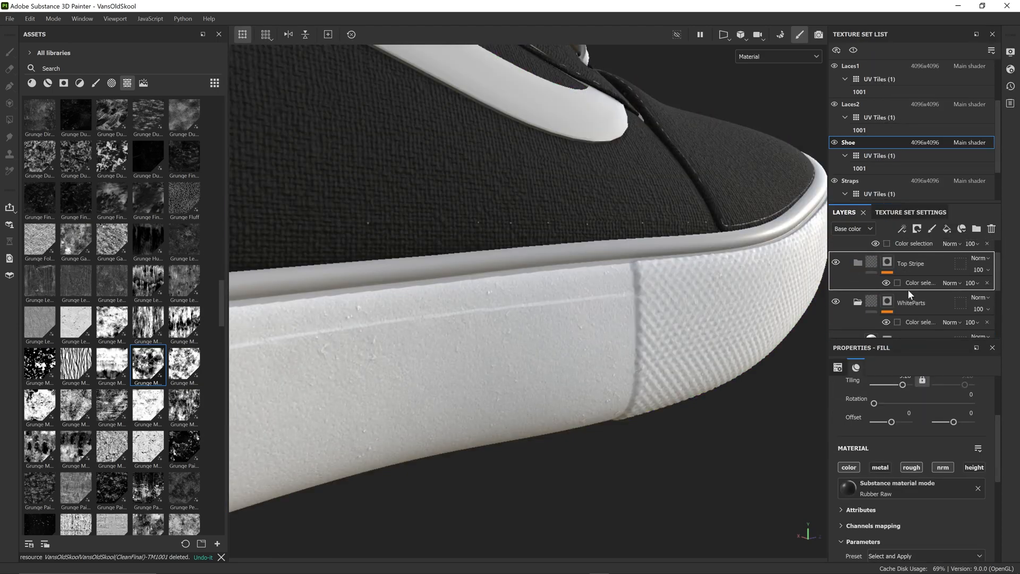
click(887, 278)
scroll(911, 298, down, 1)
click(919, 290)
- Add the underside's orange ID colour 242, 184, 12 to the Sole folder's colour-selection mask
alt+drag(610, 265, 744, 276)
scroll(909, 263, up, 2)
click(914, 271)
click(979, 493)
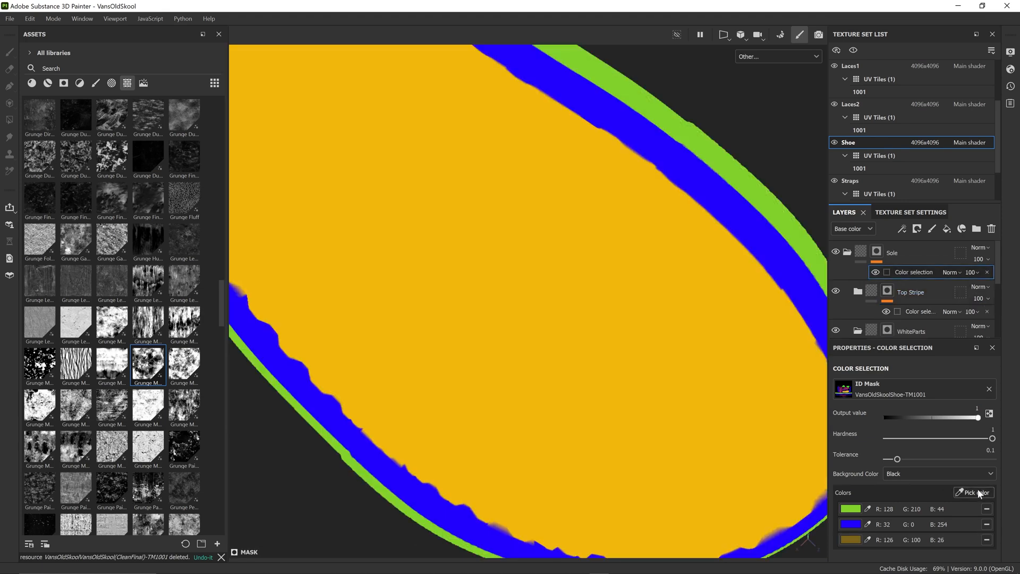
- Create a Bottom Sole folder and give it the Sole mask reduced to blue 32, 0, 254 and orange 242, 184, 12
click(908, 299)
click(976, 229)
double_click(890, 289)
text(Bottom Sole)
key(Return)
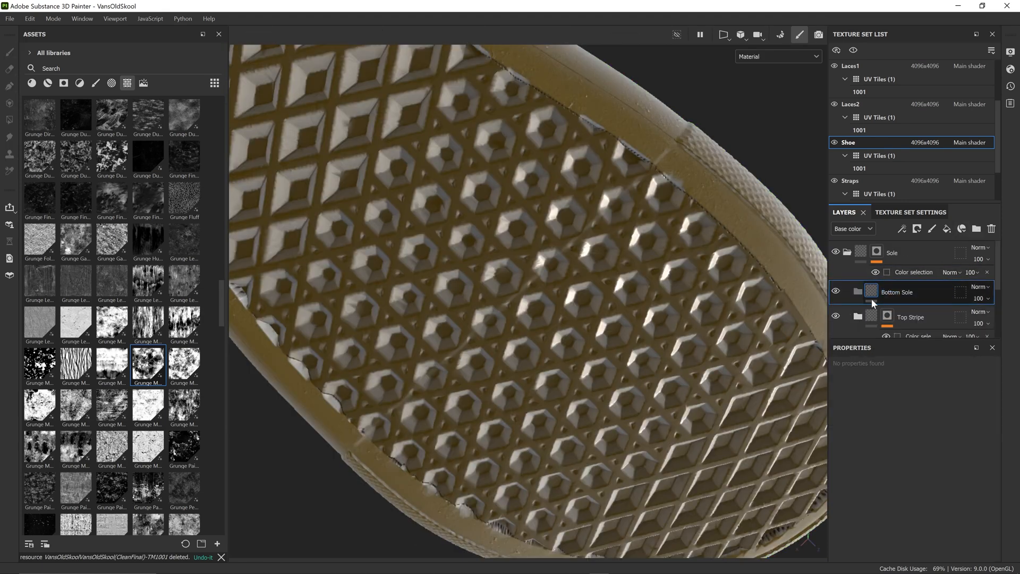
right_click(877, 252)
click(903, 293)
key(ctrl+alt+v)
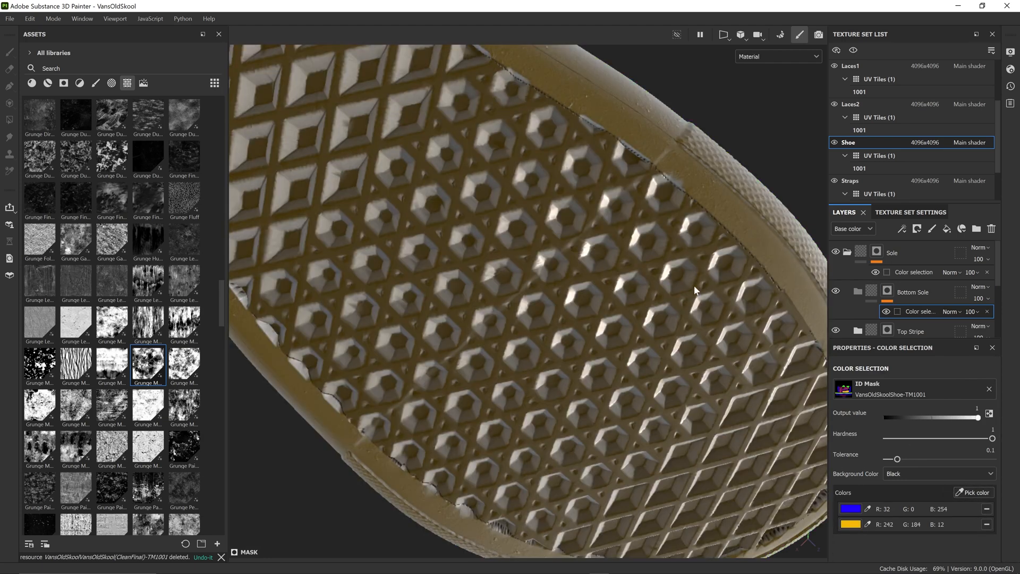
- Duplicate the golden-brown Rubber Raw layer and move the copy into the Bottom Sole folder
click(903, 292)
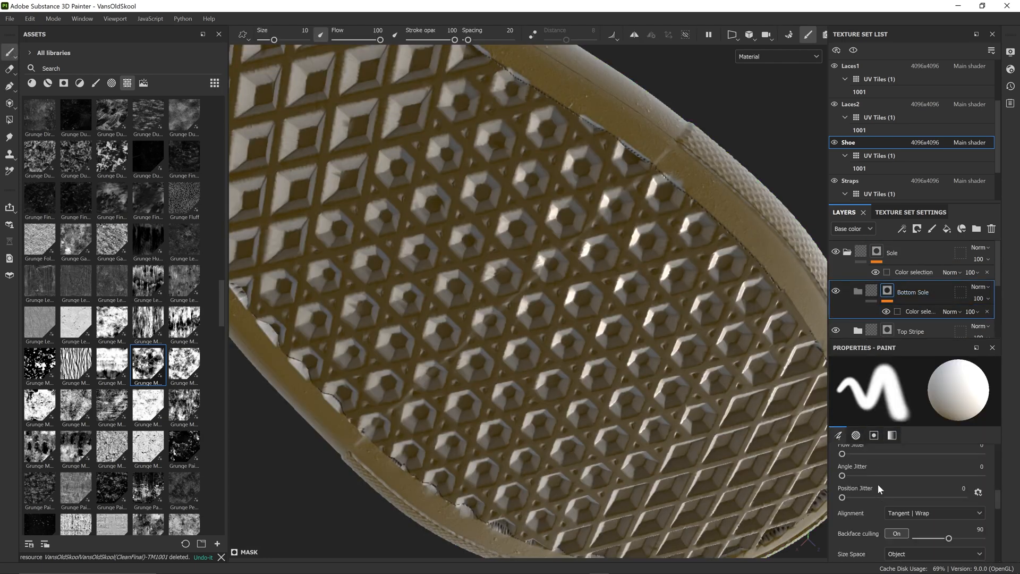
click(946, 229)
scroll(943, 497, up, 3)
right_click(903, 271)
click(927, 265)
click(858, 307)
scroll(929, 313, down, 3)
click(903, 297)
key(ctrl+d)
drag(901, 298, 871, 293)
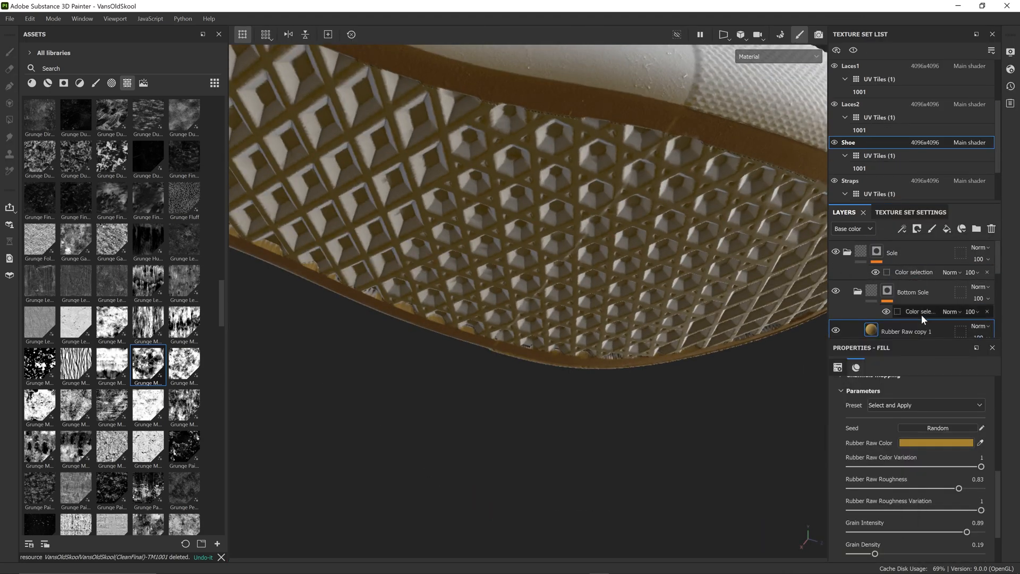
- Extend the sole's colour-selection masks to cover the raised tread blocks of the underside
click(922, 312)
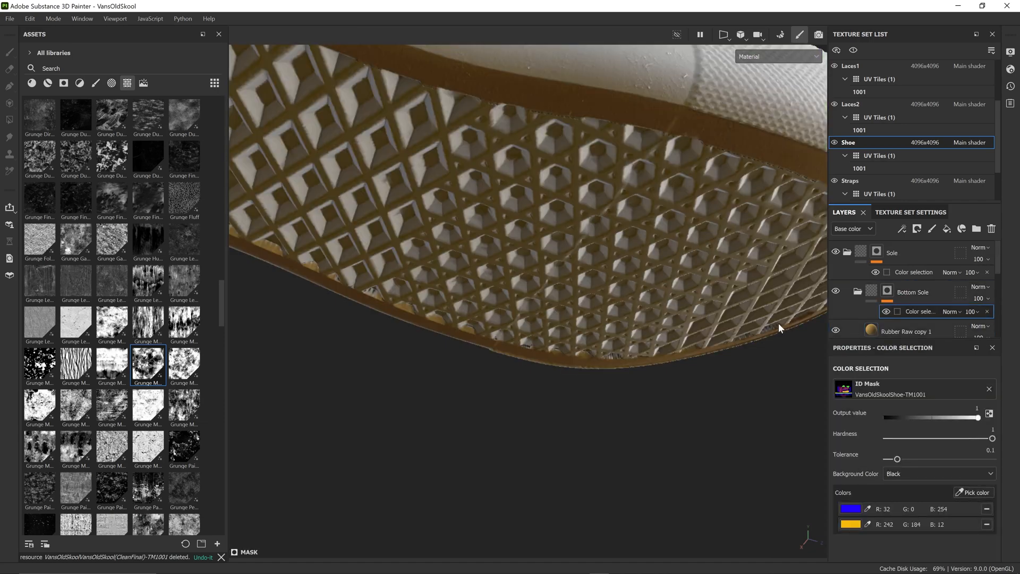
click(903, 272)
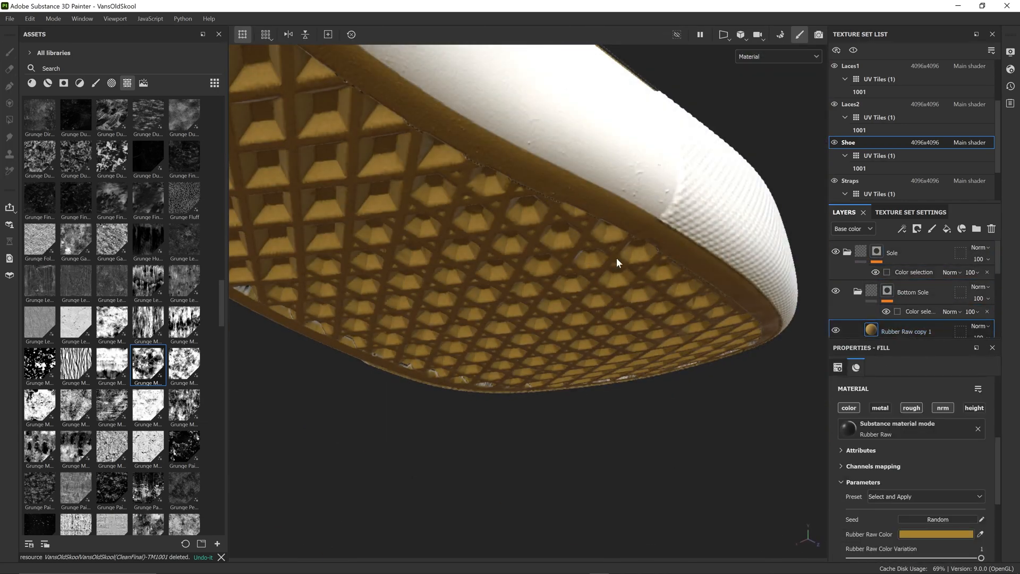
alt+drag(595, 258, 647, 261)
- Add a Scattering channel to the Shoe texture set
click(910, 212)
click(978, 279)
click(901, 305)
click(843, 212)
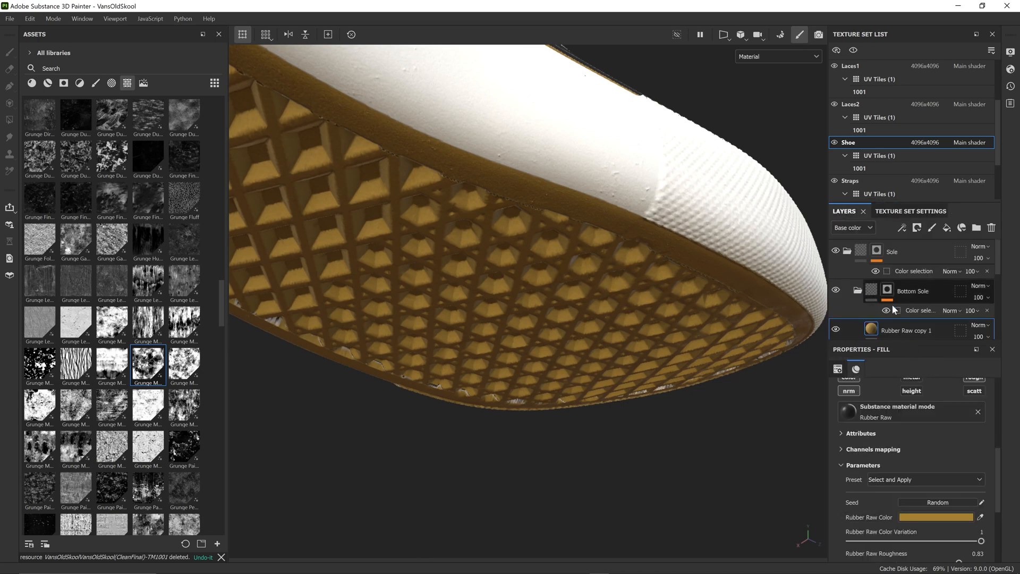
- Add a fill layer named ScatteringMask with only the scattering channel on and set its scattering to 0
click(946, 228)
text(ScatteringMask)
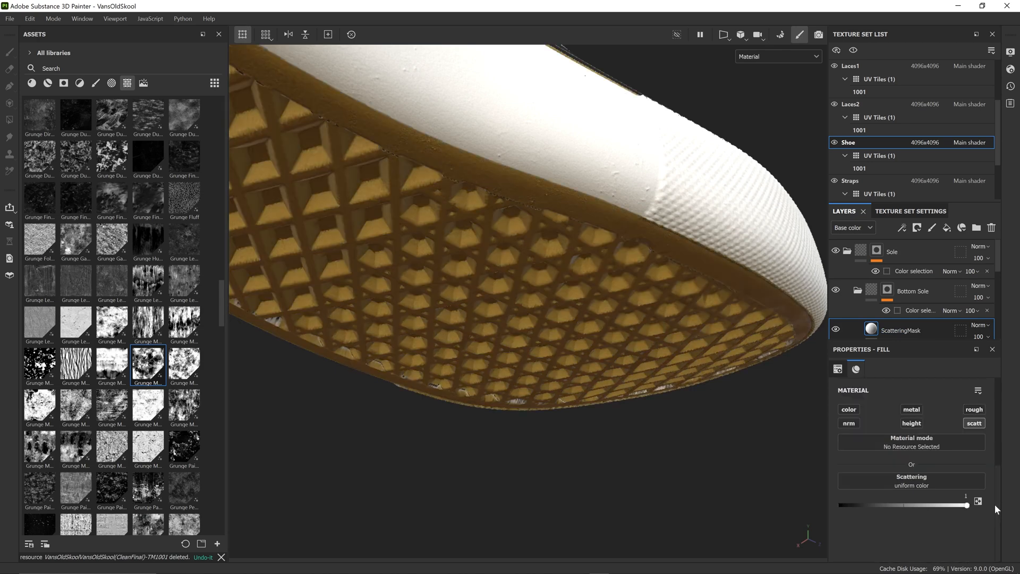
click(848, 280)
scroll(853, 297, up, 1)
drag(967, 505, 840, 505)
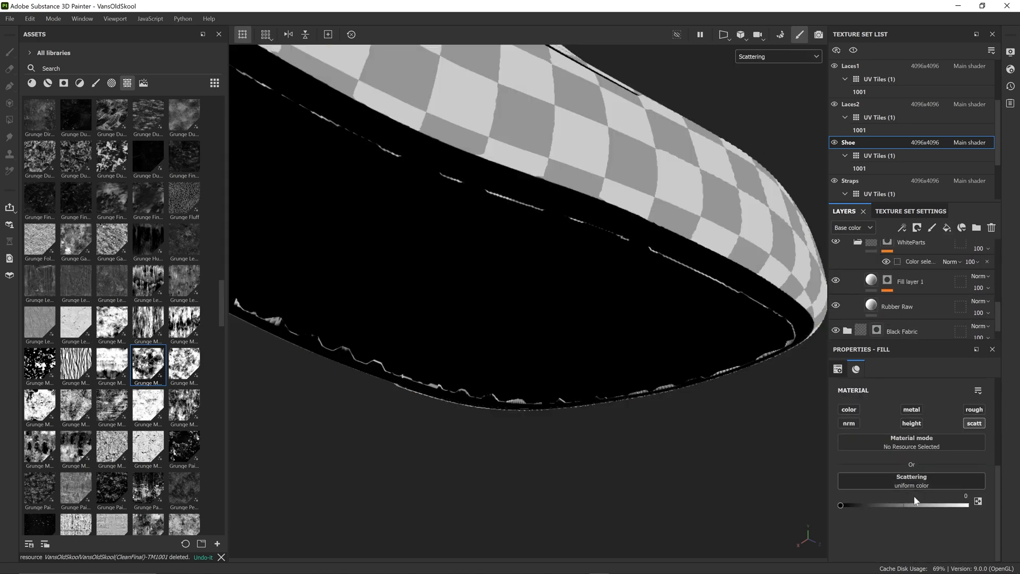
drag(908, 336, 907, 335)
double_click(899, 320)
text(ScatteringMask)
key(Return)
key(m)
- Move the Bottom Sole folder below WhiteParts in the layer stack and undo the last change
click(882, 310)
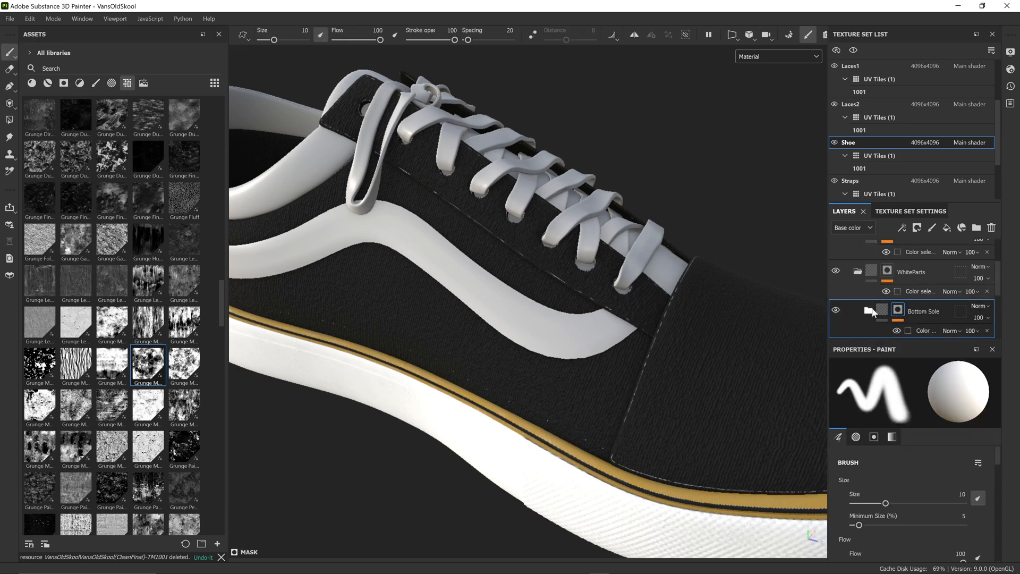
scroll(845, 285, down, 2)
click(858, 267)
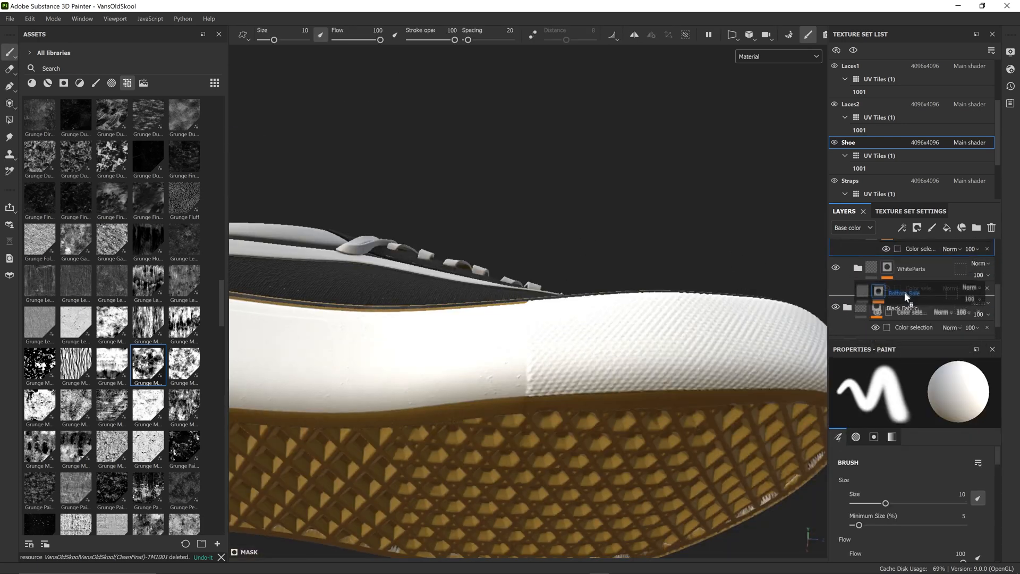
drag(906, 297, 906, 296)
alt+drag(505, 403, 572, 351)
key(ctrl+z)
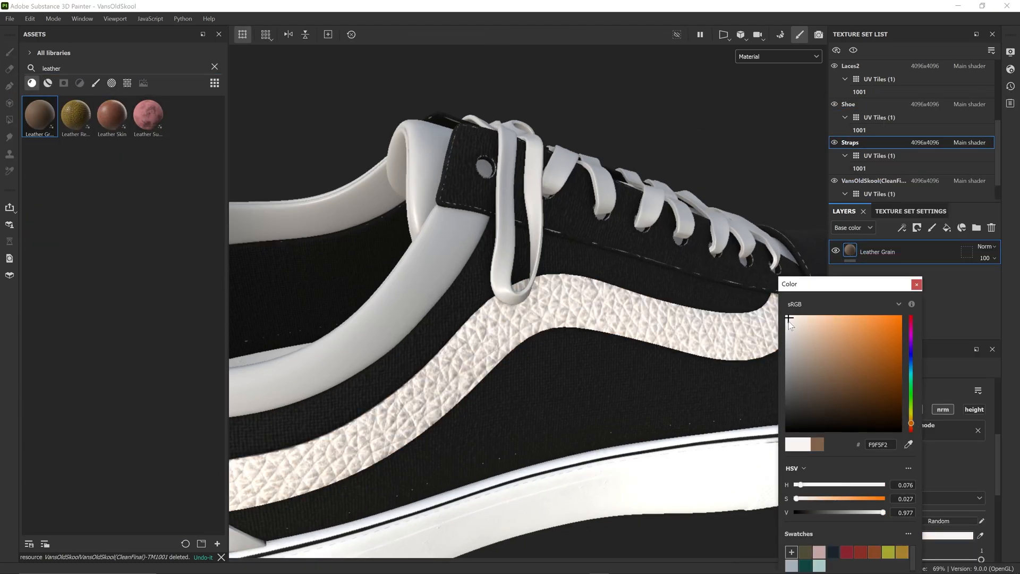
- Set the straps' Leather Grain to off-white F2EFED with grain intensity 0 and colour variation 0.19
click(916, 284)
scroll(882, 513, down, 5)
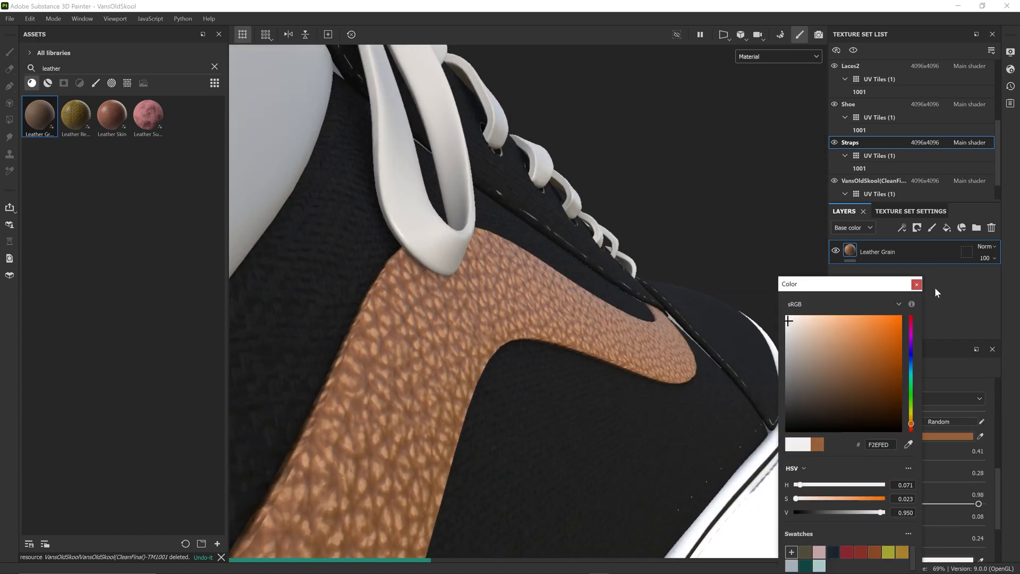
click(916, 284)
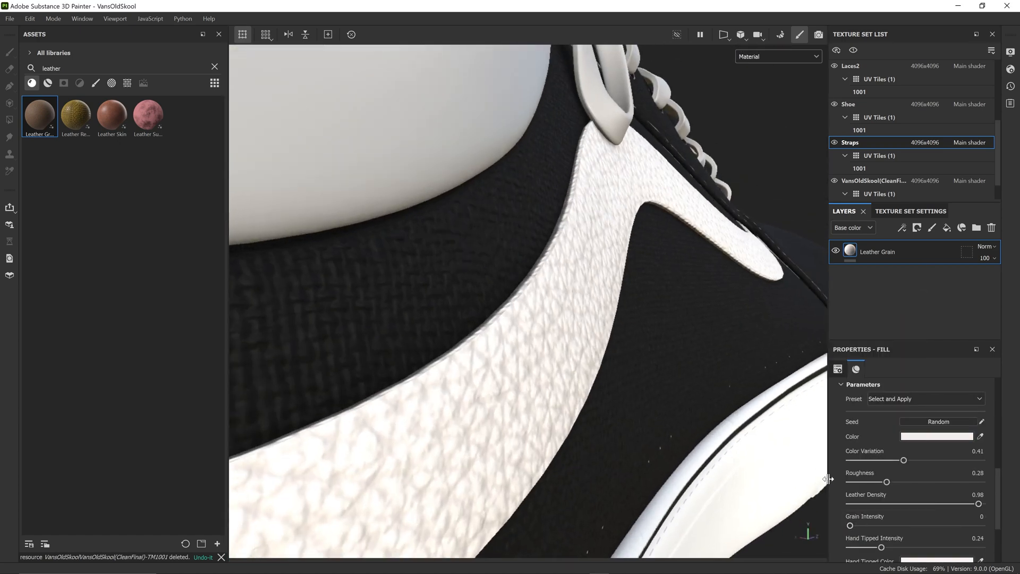
scroll(871, 451, down, 3)
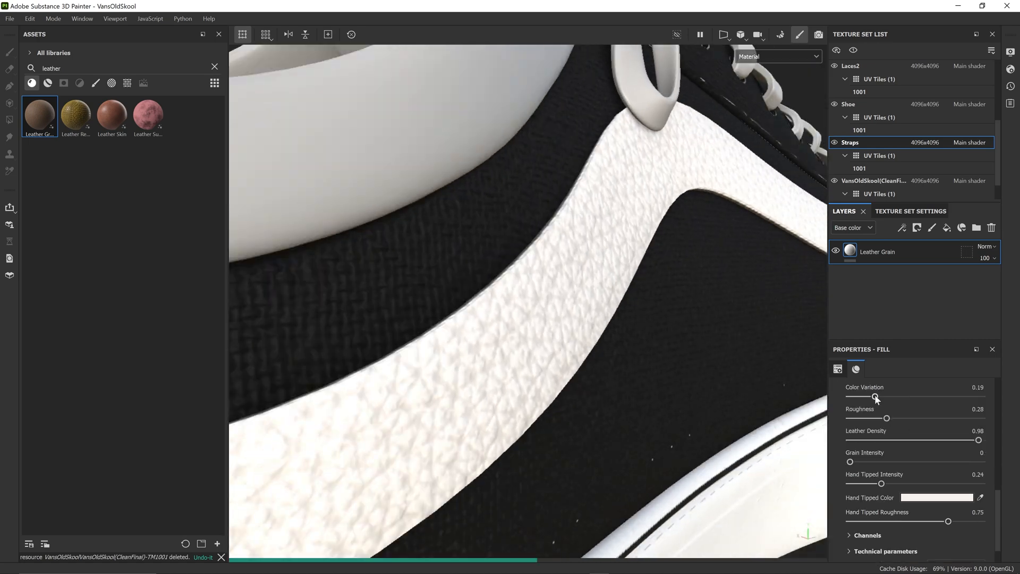
- Mask the straps' Leather Suede layer with a colour selection from VansOldSkoolStraps using the blue 21, 123, 207
click(901, 227)
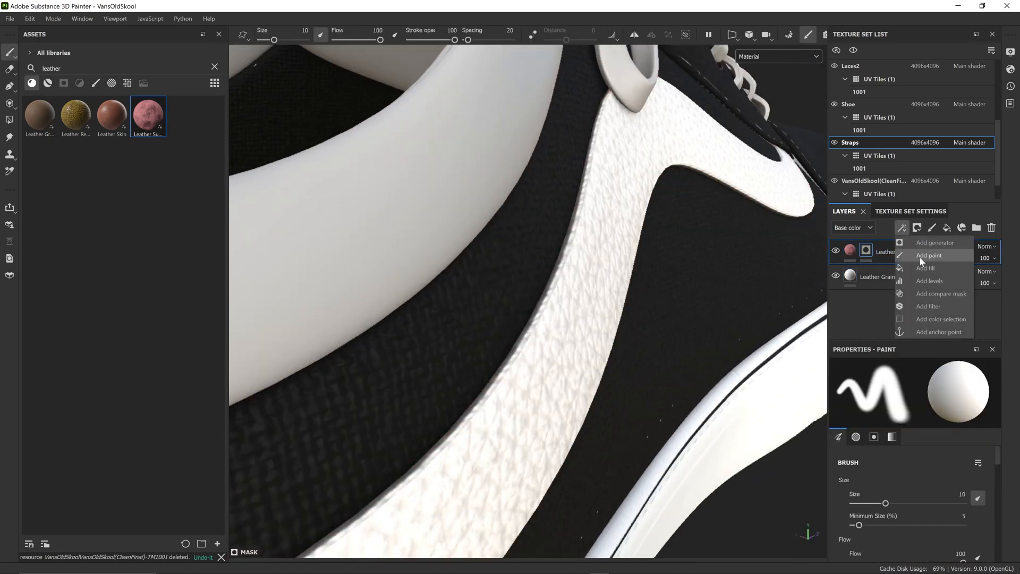
click(941, 318)
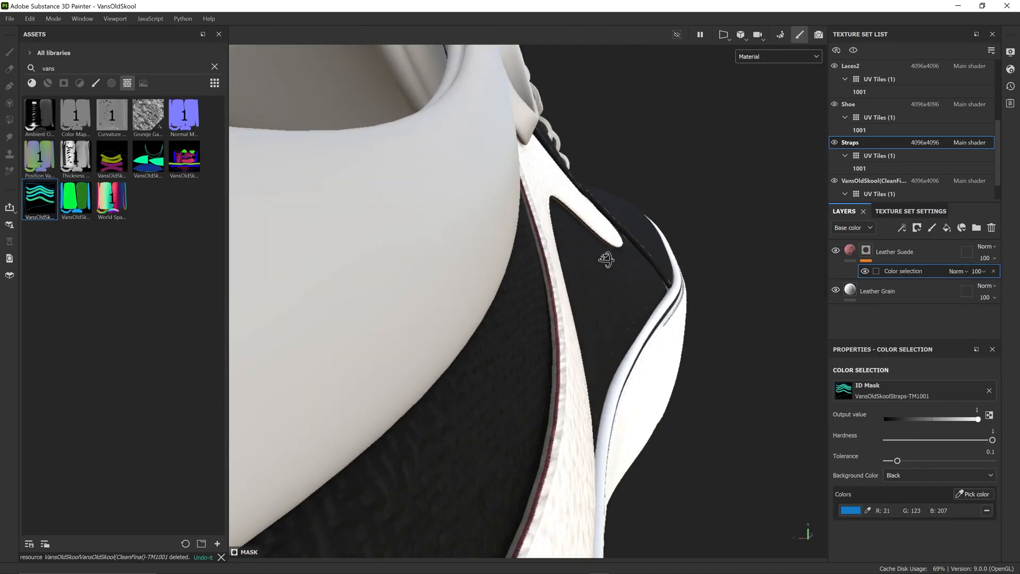
alt+drag(600, 260, 550, 301)
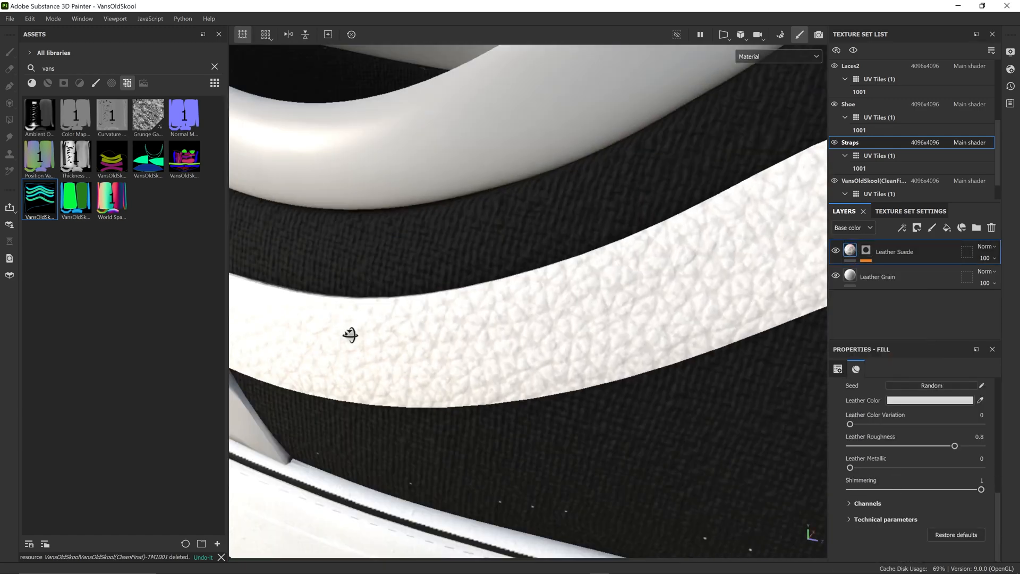
- Delete the Leather Grain layer from the Straps texture set
alt+drag(351, 335, 601, 319)
click(882, 276)
scroll(871, 505, down, 3)
click(850, 487)
right_click(897, 276)
click(916, 270)
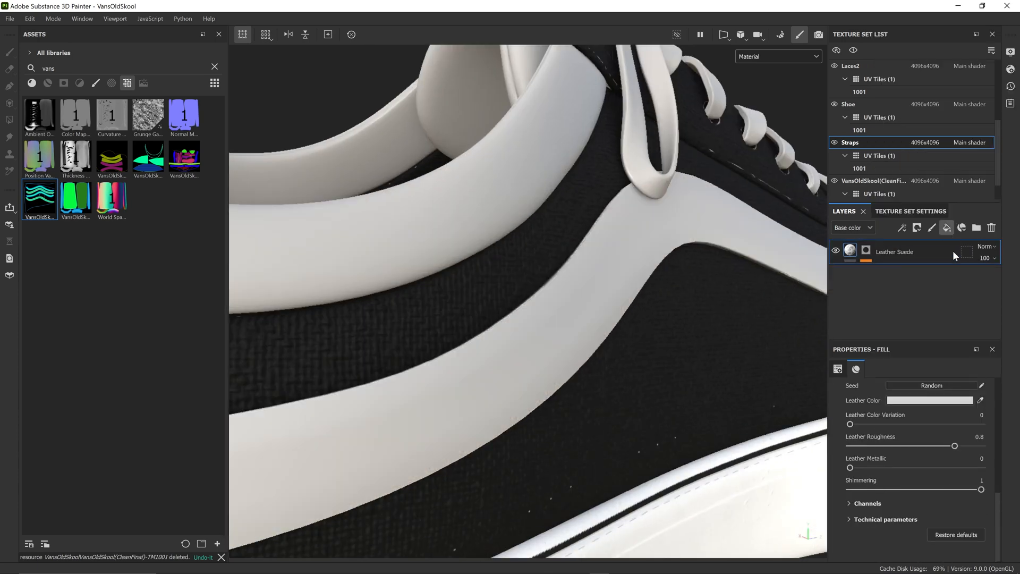
- Add a fill layer beneath the straps' Leather Suede, using Grunge Dust Wide as its base colour and roughness
click(947, 228)
click(911, 481)
scroll(908, 462, down, 1)
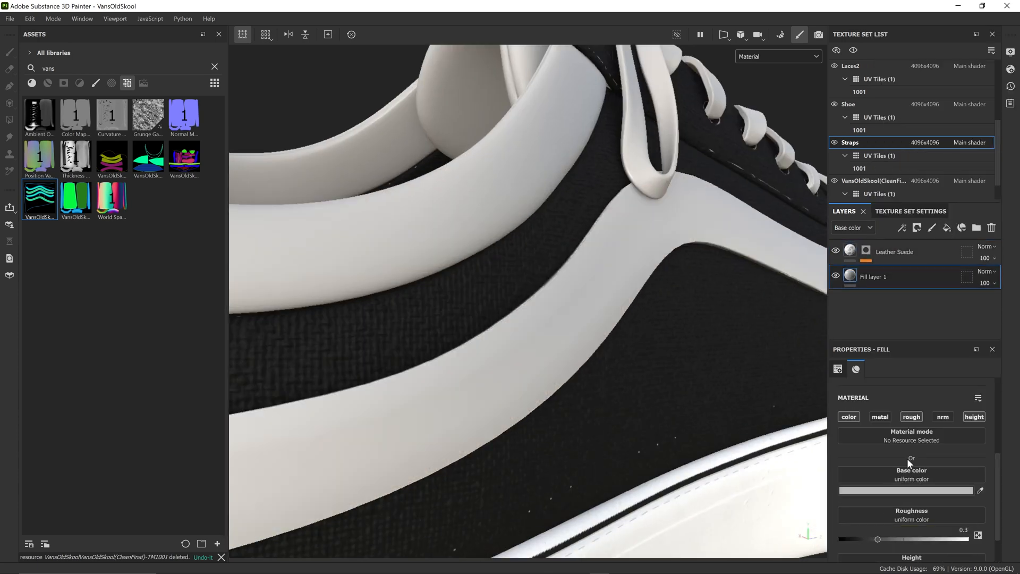
click(214, 67)
scroll(47, 372, down, 10)
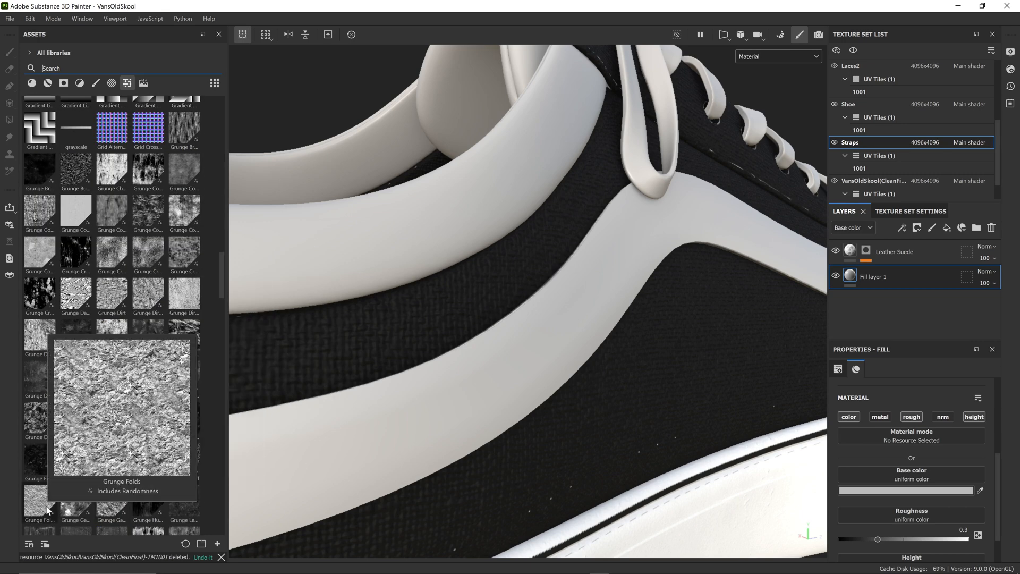
scroll(79, 478, down, 3)
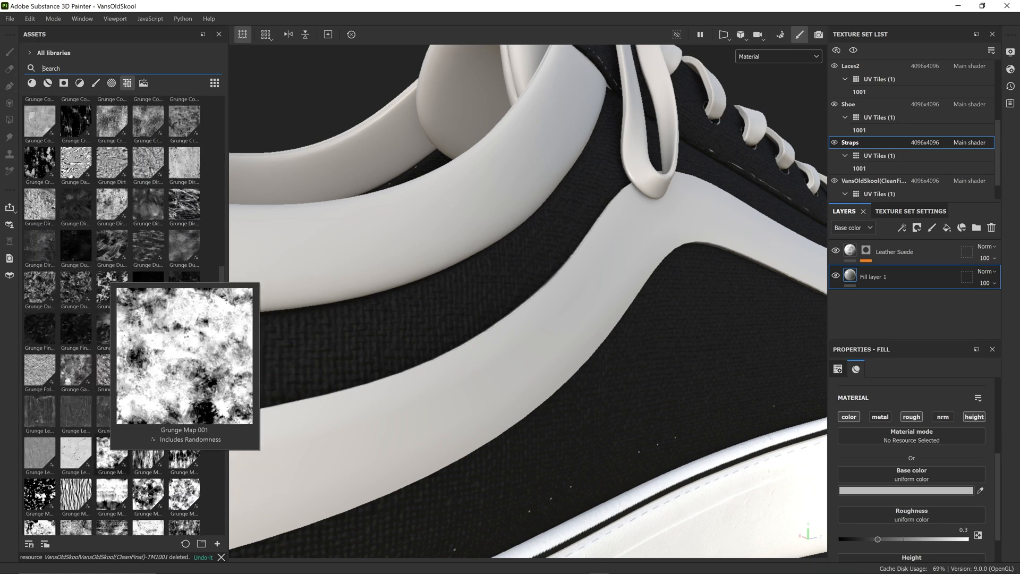
drag(173, 244, 891, 492)
scroll(891, 492, down, 2)
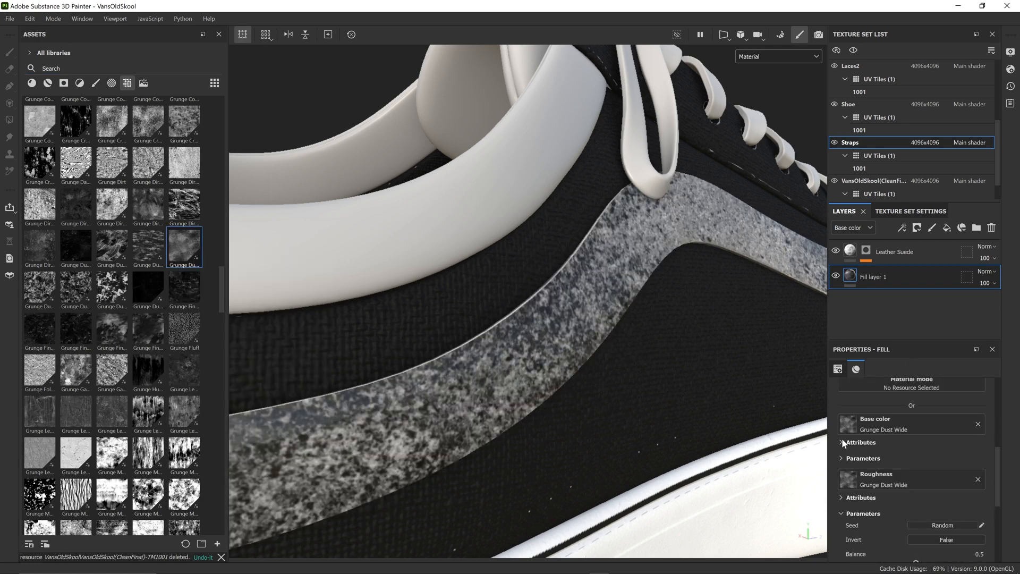
- Add a Levels effect to the fill layer's base colour and raise its output black level to lighten the grunge
scroll(865, 486, up, 3)
click(902, 227)
click(919, 279)
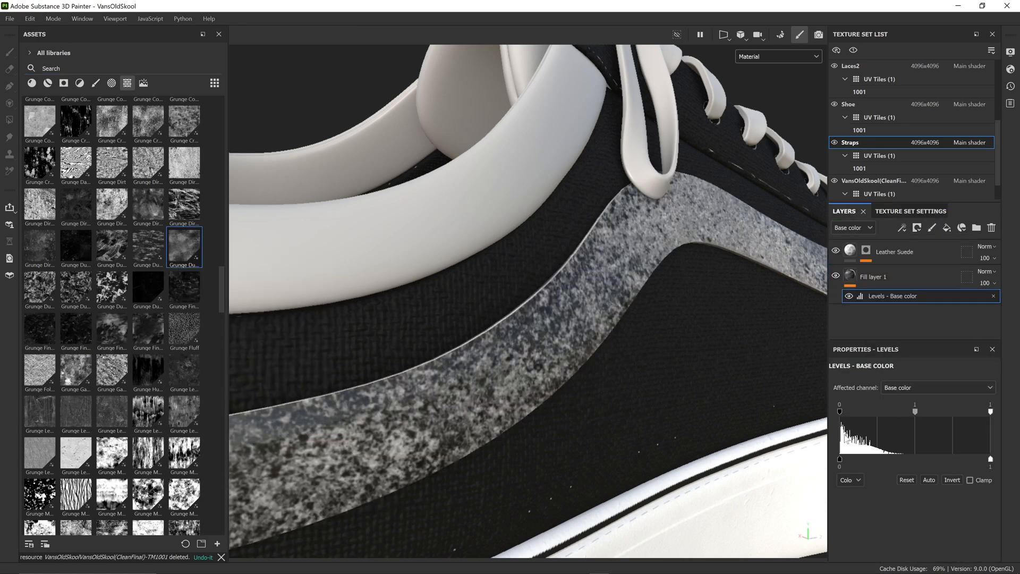
drag(839, 459, 928, 457)
- Set the straps fill layer's tiling to 6.91 and assign Grunge Dust Wide to its height channel
click(898, 277)
click(903, 525)
click(901, 533)
scroll(882, 499, down, 2)
scroll(868, 469, up, 3)
drag(908, 409, 897, 407)
scroll(896, 452, down, 8)
drag(185, 247, 903, 522)
scroll(895, 485, down, 5)
scroll(894, 484, up, 3)
scroll(585, 330, up, 4)
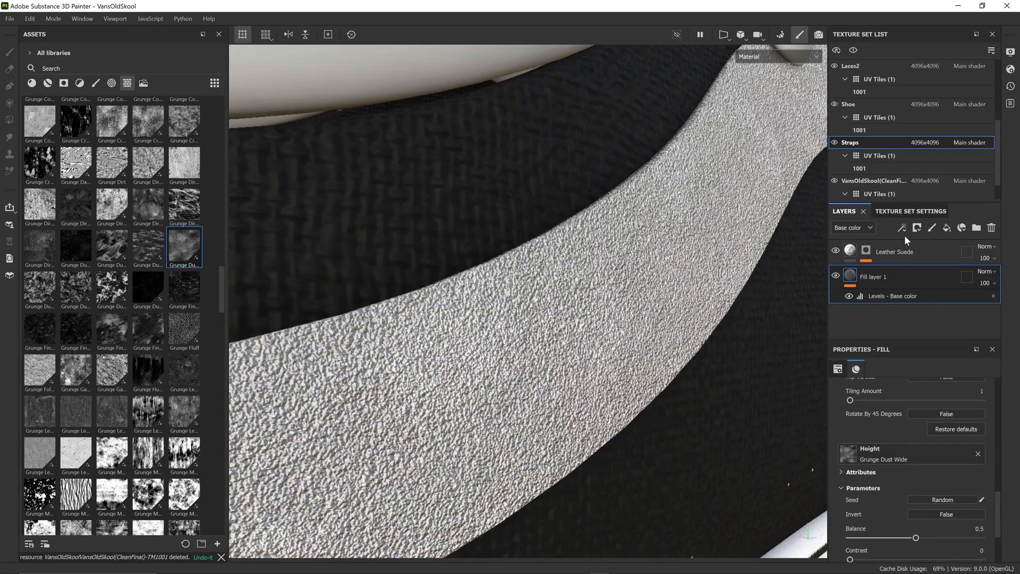
- Lighten the grunge further through the Levels output range and set the fill layer's height opacity to 17
click(893, 295)
drag(928, 459, 959, 460)
click(987, 283)
drag(985, 297, 861, 297)
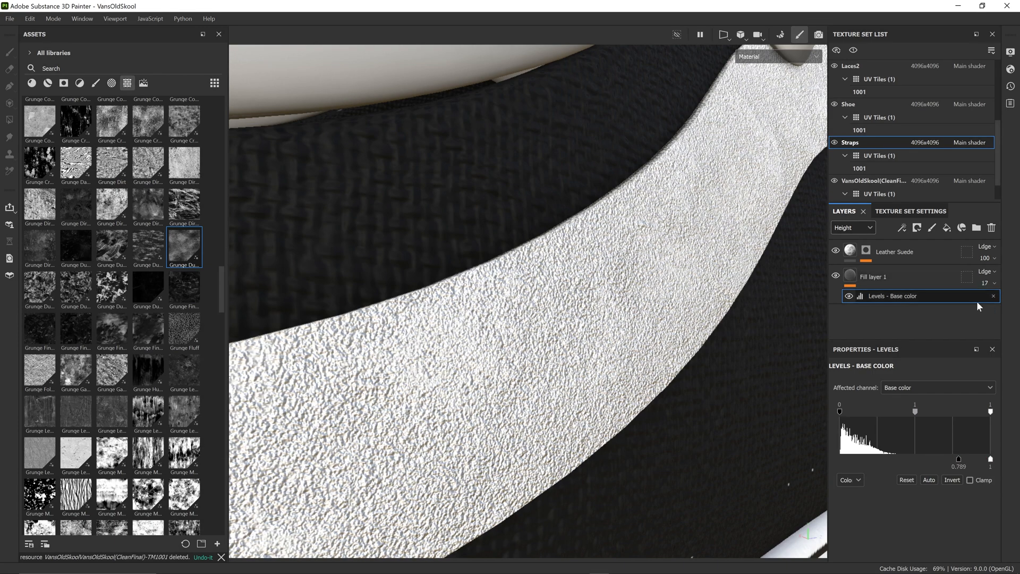
drag(985, 460, 931, 461)
scroll(508, 385, down, 5)
mouse_move(494, 356)
alt+mouse_down()
mouse_move(612, 376)
mouse_move(494, 372)
alt+mouse_up()
- Duplicate the straps' fill layer, naming the lower copy Color+HEight and the upper one Roughness
click(853, 227)
click(882, 277)
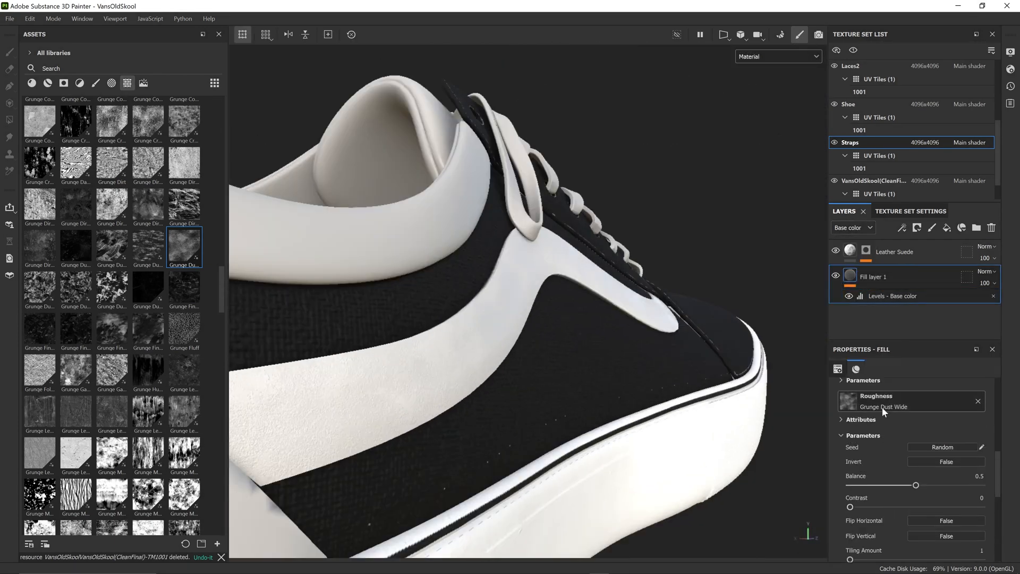
scroll(885, 483, up, 5)
key(ctrl+d)
double_click(876, 317)
text(Color+HEight)
key(Return)
click(903, 277)
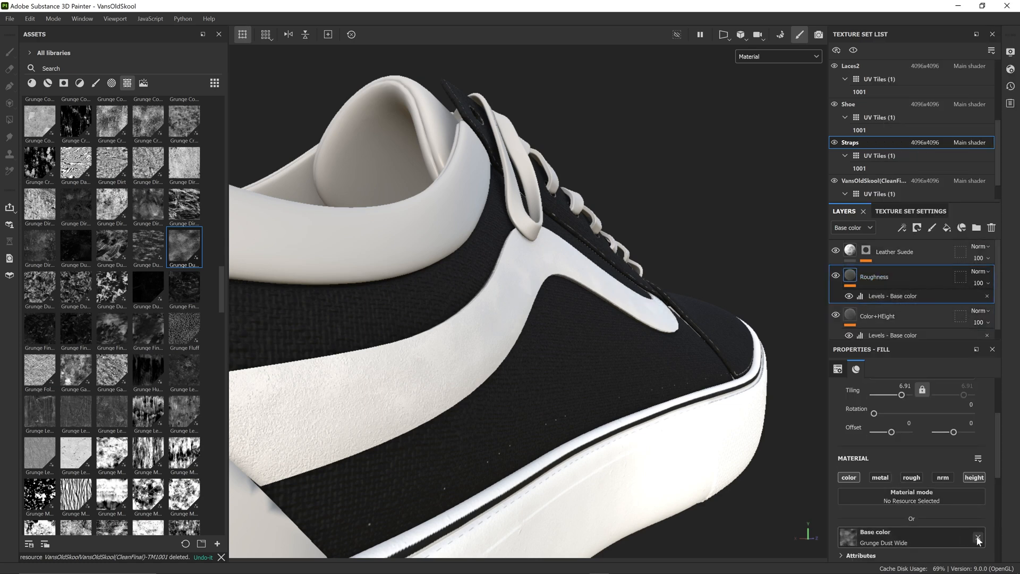
- Limit the Roughness layer to its roughness channel, clearing the base colour texture and assigning Grunge Dust Wide to roughness
click(978, 537)
alt+click(911, 477)
scroll(917, 495, down, 5)
mouse_move(188, 244)
drag(188, 244, 905, 467)
scroll(881, 489, up, 2)
- Display the roughness channel on the model and add a filter to the straps' Roughness layer
click(893, 296)
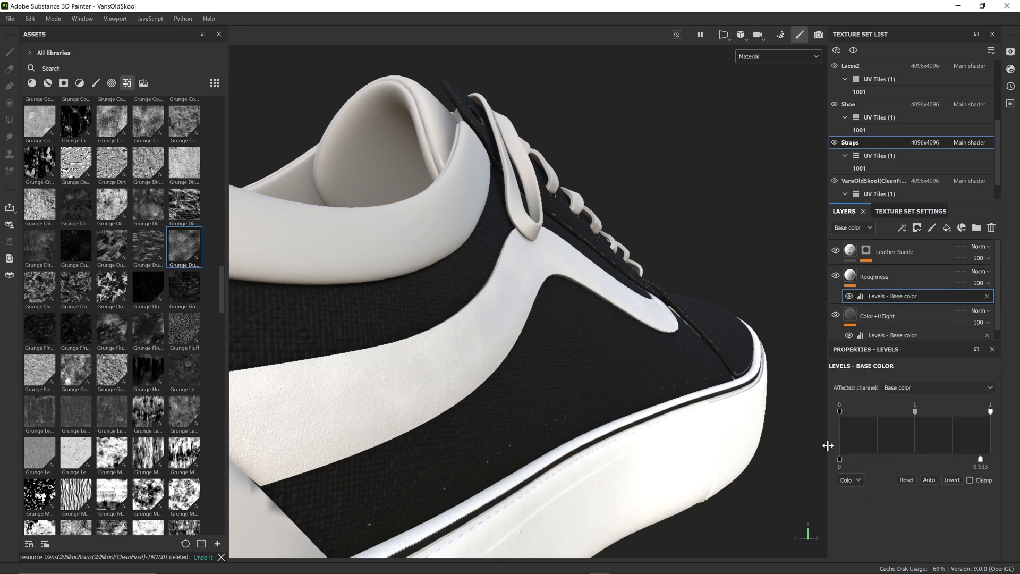
key(c)
key(c)
key(c)
alt+drag(399, 391, 425, 403)
scroll(425, 403, up, 2)
click(928, 306)
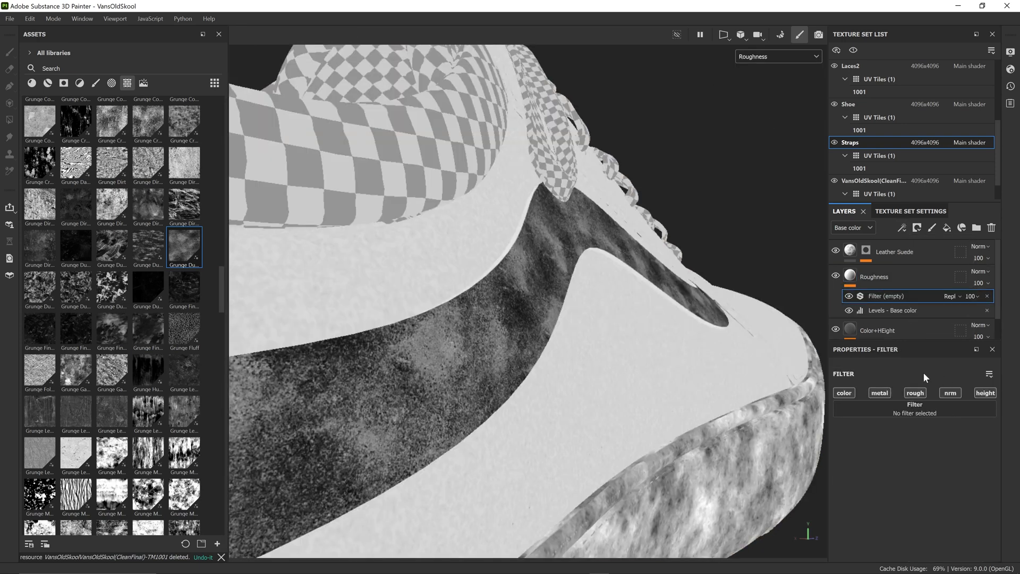
click(914, 408)
click(939, 436)
- Narrow the input and output ranges of the Roughness layer's Levels effect
click(897, 310)
mouse_move(990, 459)
mouse_down()
mouse_move(928, 460)
mouse_move(991, 460)
mouse_up()
drag(990, 411, 992, 412)
drag(839, 412, 912, 411)
drag(990, 459, 916, 460)
drag(912, 411, 891, 411)
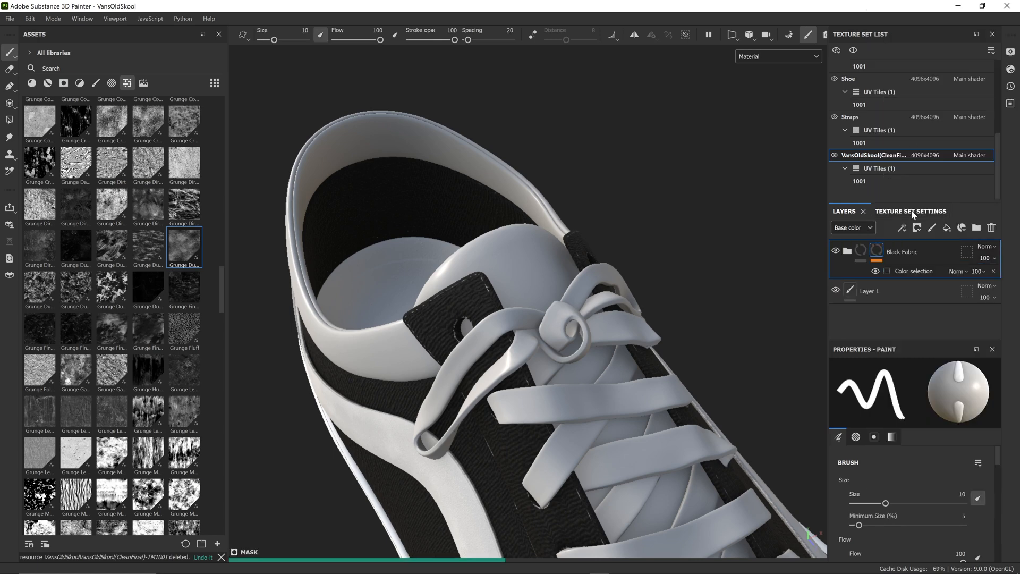
- Swap the Black Fabric ID mask to VansOldSkoolVansOldSkool(CleanFinal)-TM1001 and tint the Fabric Nylon layer's weft colour cream
click(903, 271)
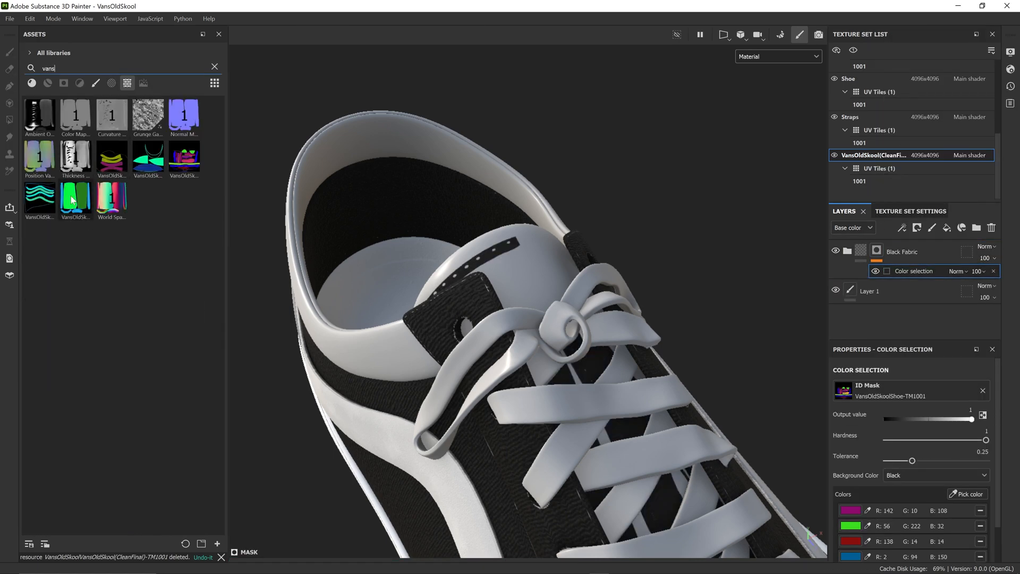
drag(896, 395, 898, 393)
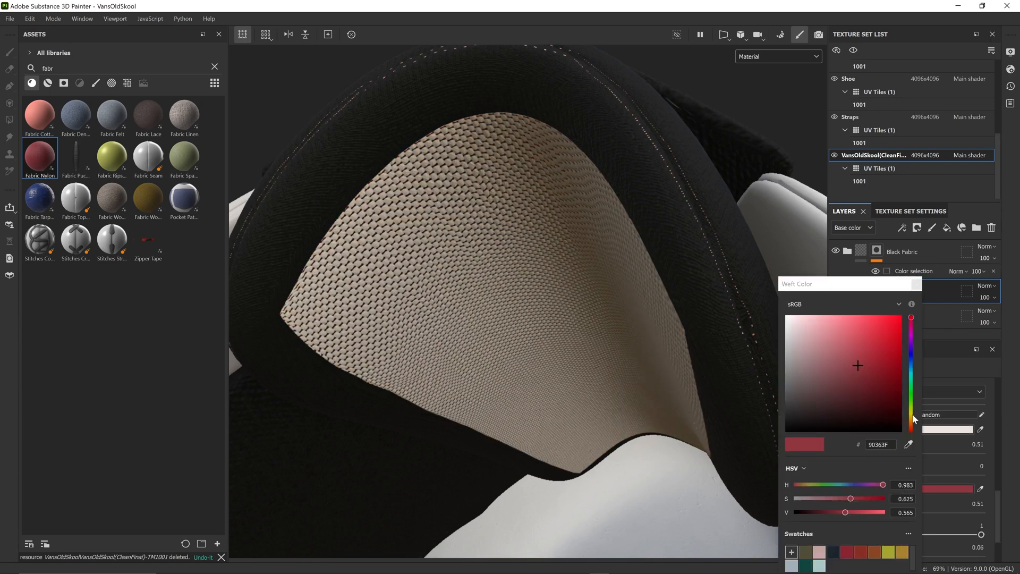
drag(911, 393, 912, 422)
click(799, 327)
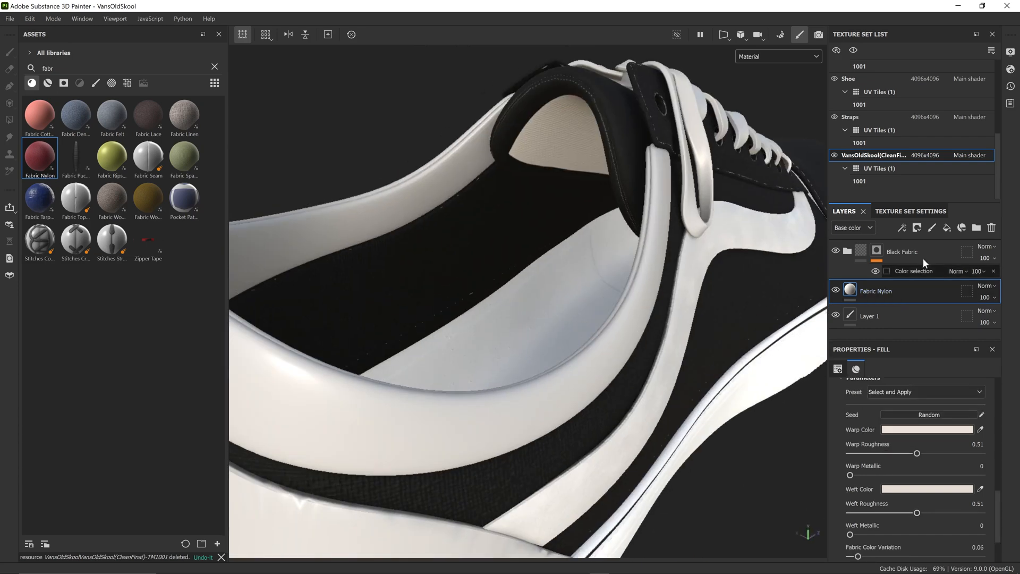
- Copy the Black Fabric folder and Fabric Nylon layer into the Ankle texture set
shift+click(901, 252)
right_click(902, 251)
click(923, 270)
scroll(876, 106, up, 4)
click(872, 68)
right_click(887, 289)
click(899, 213)
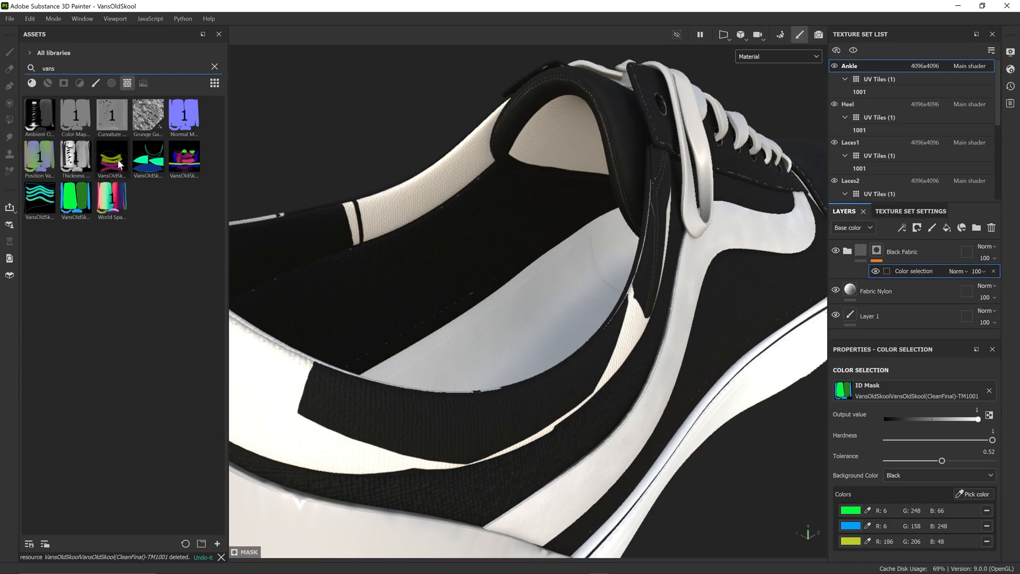
- Replace the ankle's Black Fabric ID mask with the ankle map, clear its three colours and pick the collar's colour
drag(119, 162, 922, 394)
click(986, 541)
click(986, 526)
click(986, 510)
click(973, 494)
click(496, 415)
- Paste the copied layers into the Heel texture set and delete everything except an unmasked Black Fabric folder
alt+drag(774, 328, 518, 431)
alt+middle_drag(515, 426, 492, 349)
click(876, 104)
right_click(897, 279)
click(908, 213)
click(877, 281)
key(Delete)
key(Delete)
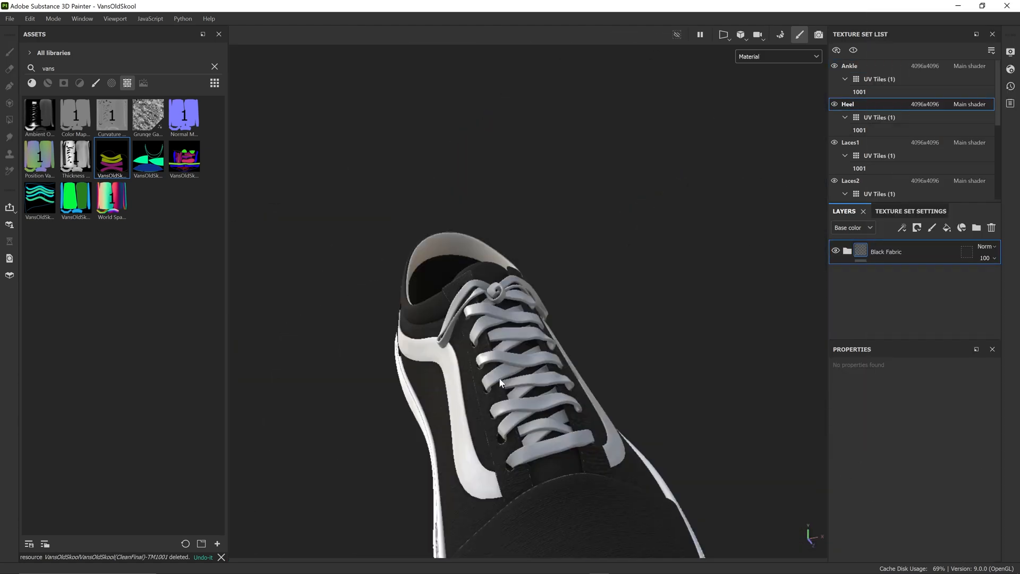
- Apply the Fabric Linen material to the Laces1 texture set and adjust its tiling
click(868, 142)
click(214, 66)
click(32, 83)
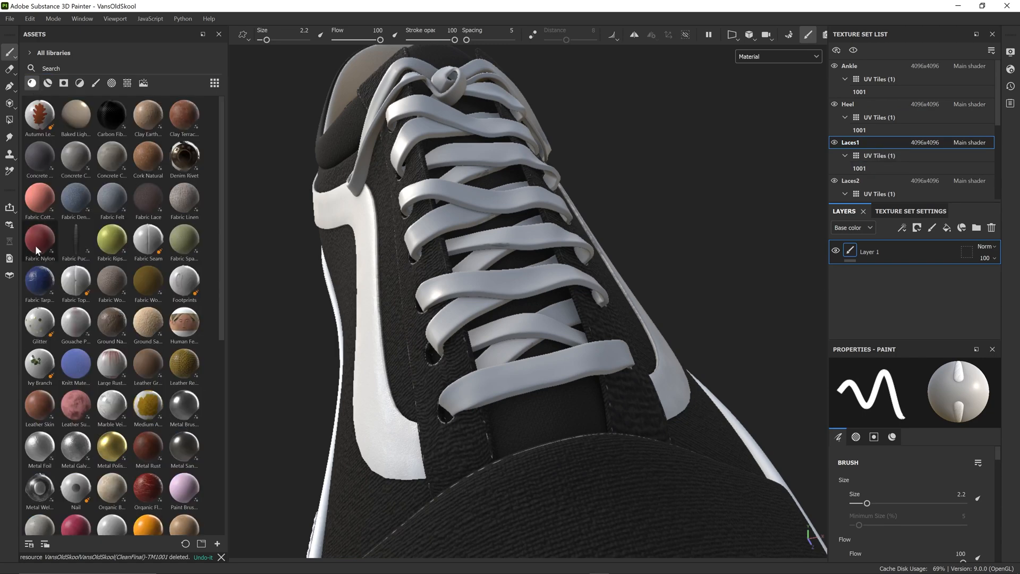
drag(184, 197, 882, 281)
scroll(903, 456, up, 5)
drag(891, 485, 895, 486)
- Set the laces' Fabric Linen warp and weft colours to white
scroll(857, 469, down, 10)
click(947, 536)
click(786, 316)
click(947, 477)
click(787, 315)
click(923, 435)
- Copy the white Fabric Linen layer from Laces1 into the Laces2 texture set
right_click(925, 251)
click(927, 197)
click(925, 182)
key(ctrl+v)
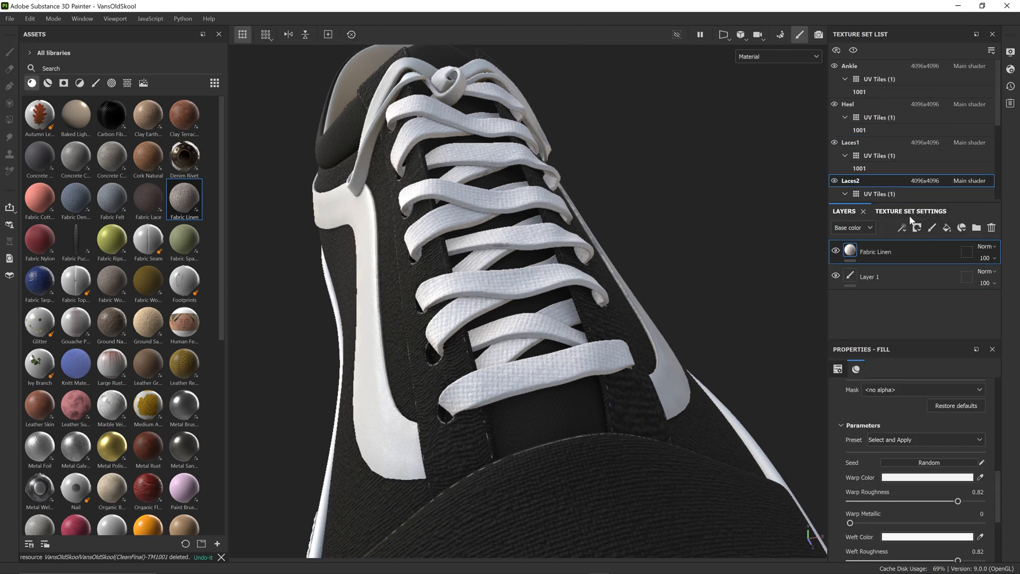
- Add a paint layer above Black Fabric in the Heel texture set and load the Stitches Straight brush
alt+drag(457, 314, 619, 254)
alt+middle_drag(619, 255, 499, 255)
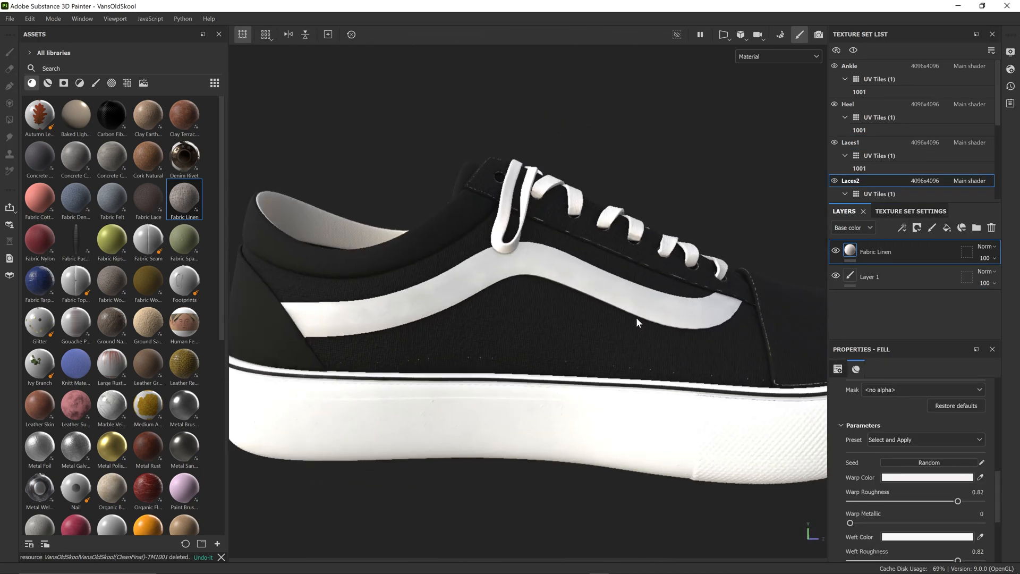
click(924, 104)
alt+drag(461, 346, 553, 340)
alt+middle_drag(553, 340, 691, 343)
click(847, 251)
click(95, 83)
text(stitch)
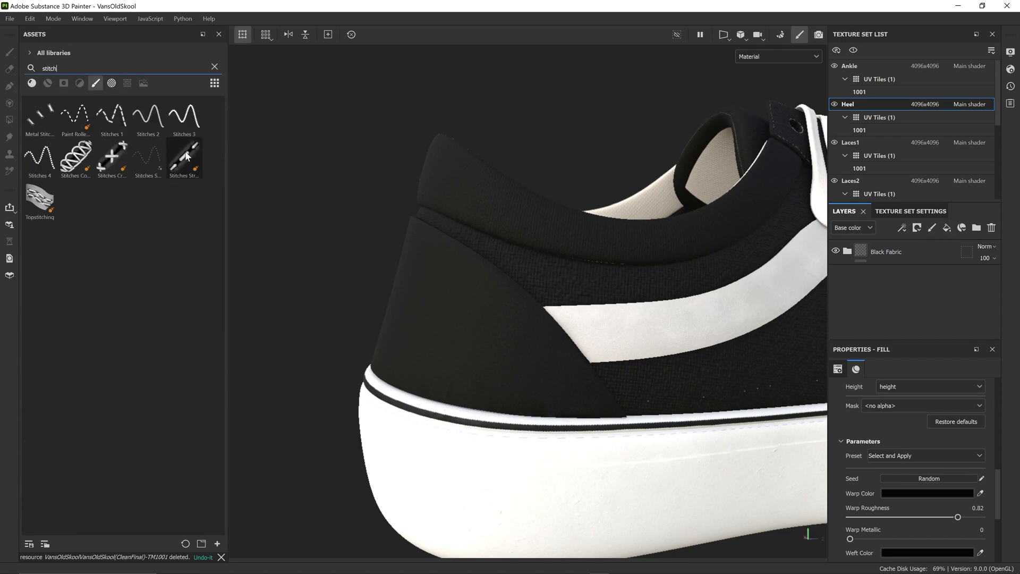
mouse_move(252, 221)
mouse_down()
mouse_move(948, 234)
mouse_move(947, 309)
mouse_move(935, 276)
mouse_up()
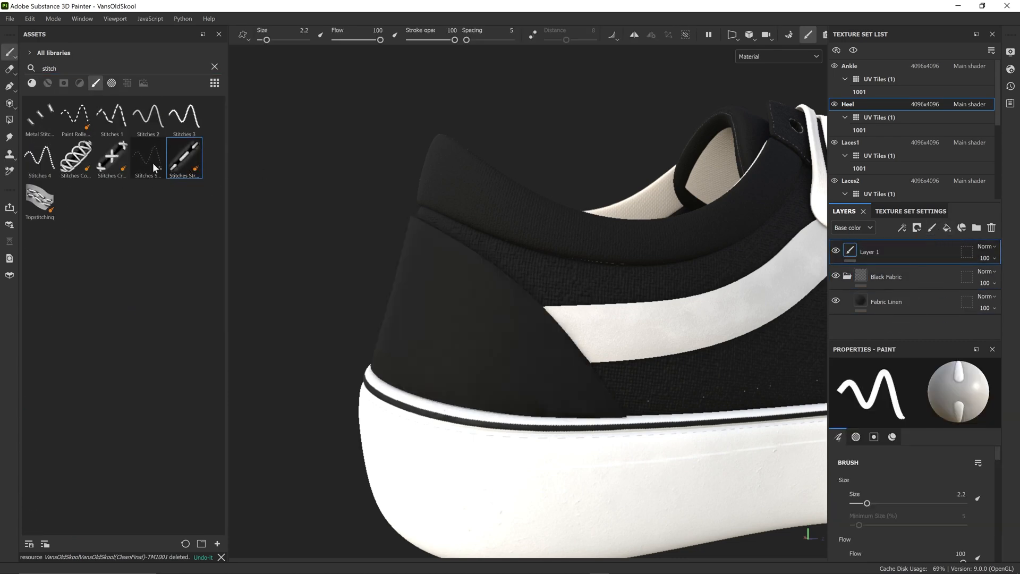
- Turn off the stitch brush's metal channel, try a short stitch on the heel seam and undo it
click(892, 436)
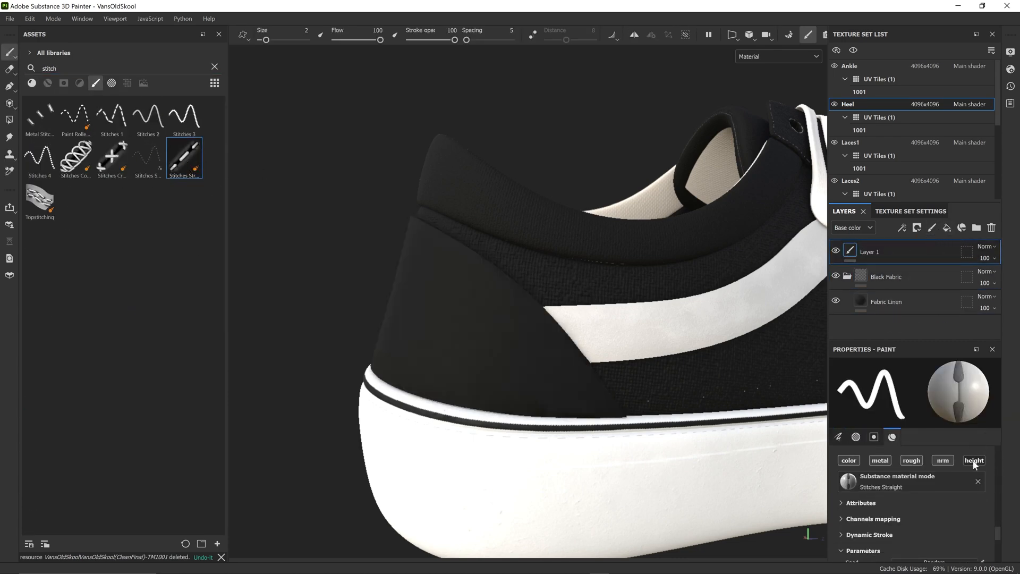
scroll(999, 555, up, 3)
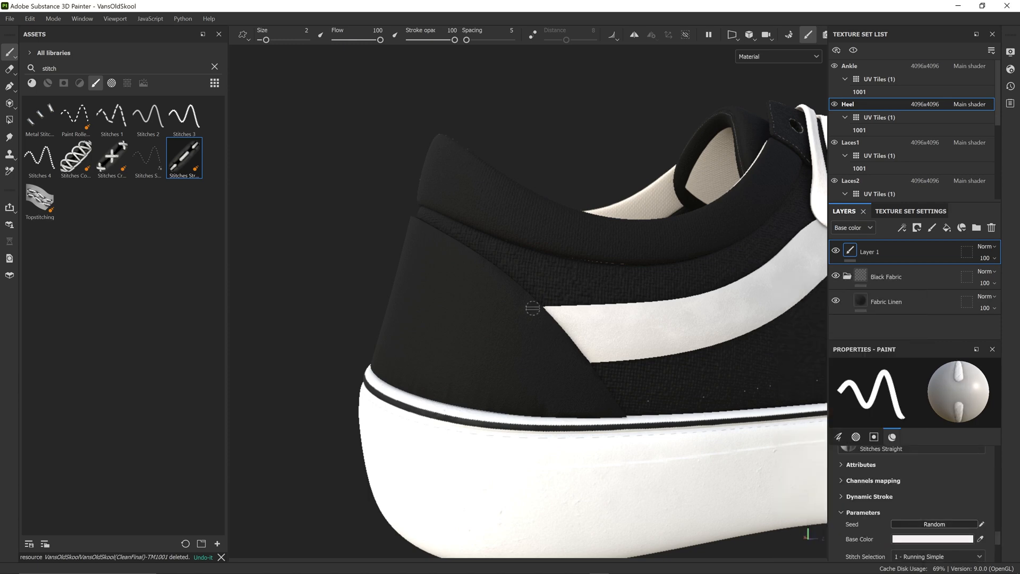
scroll(650, 407, up, 3)
scroll(993, 520, up, 3)
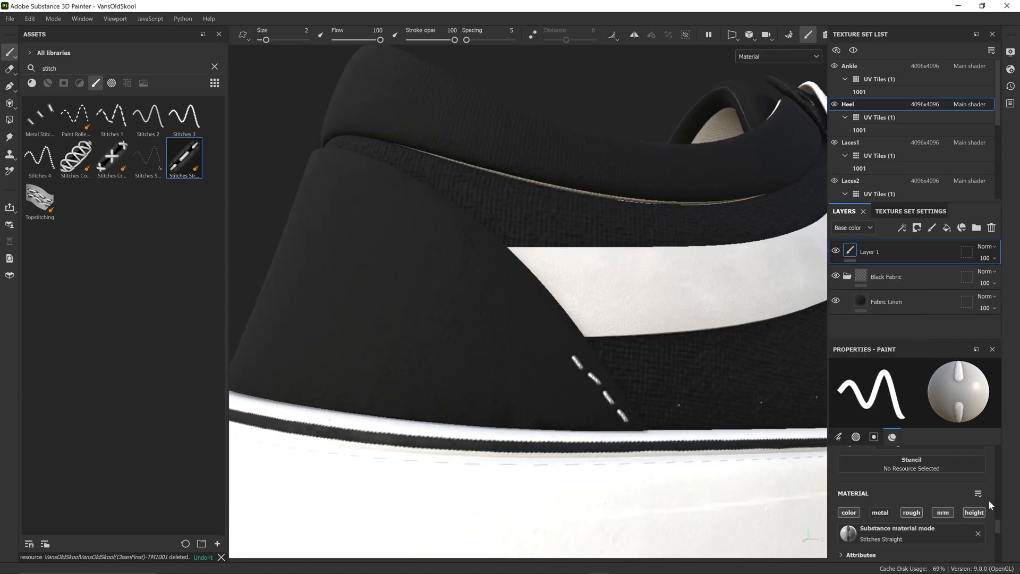
key(ctrl+z)
- Turn on Lazy Mouse and paint a row of white stitches along the heel panel's edge around the back
alt+drag(623, 421, 597, 411)
alt+middle_drag(596, 411, 568, 441)
click(536, 36)
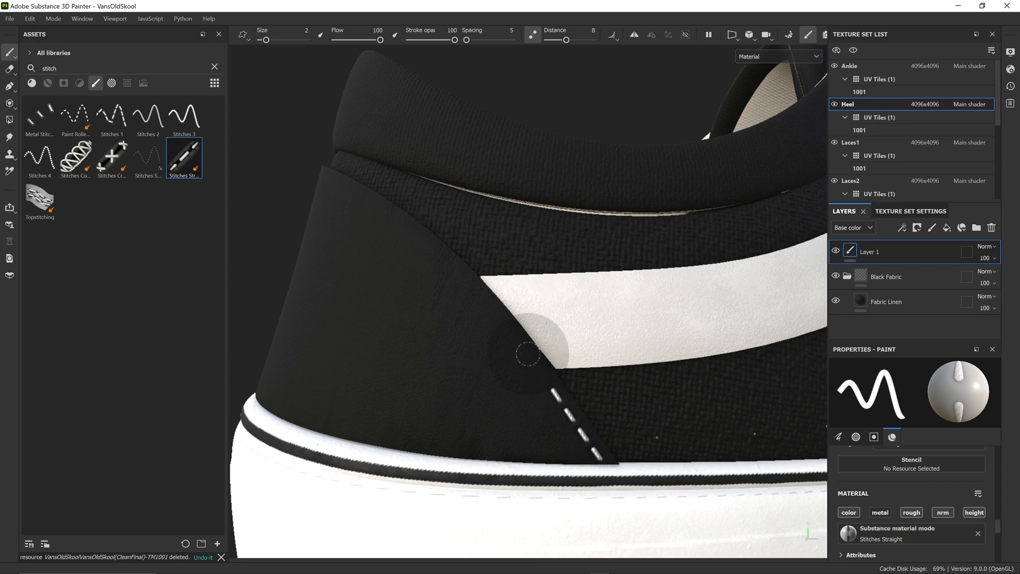
alt+drag(342, 186, 711, 349)
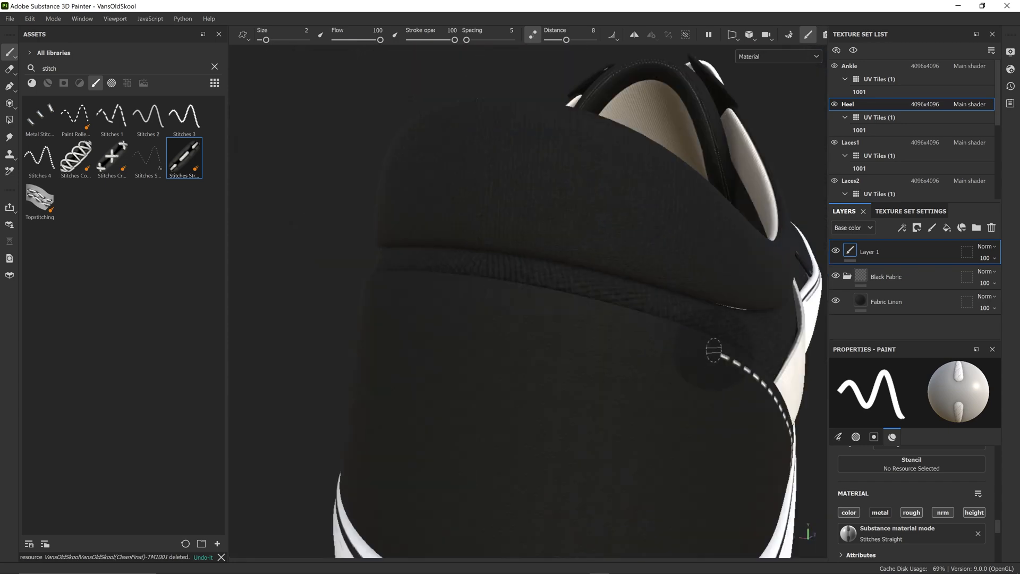
alt+drag(381, 281, 608, 281)
alt+drag(360, 406, 506, 334)
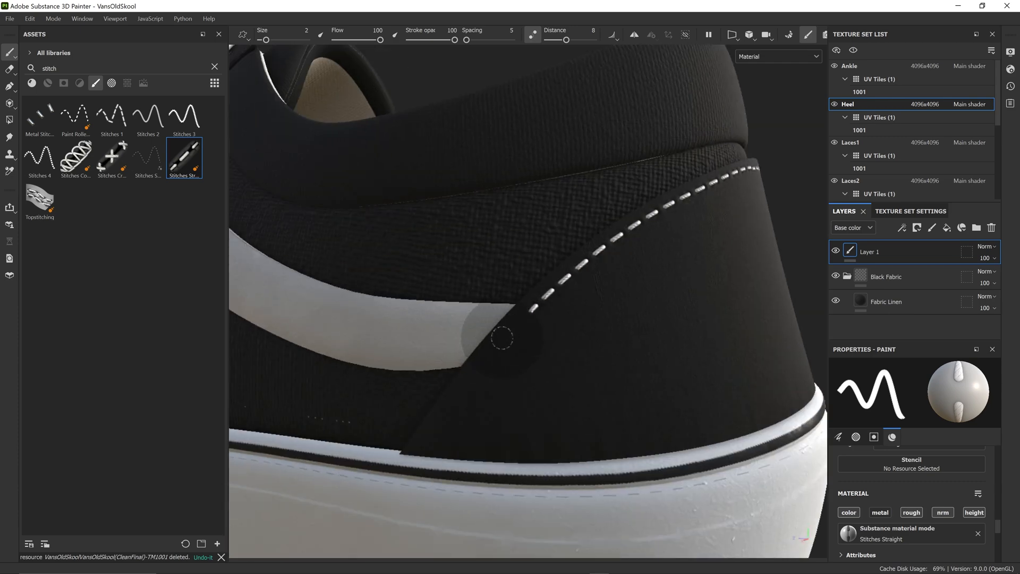
alt+right_drag(556, 359, 669, 309)
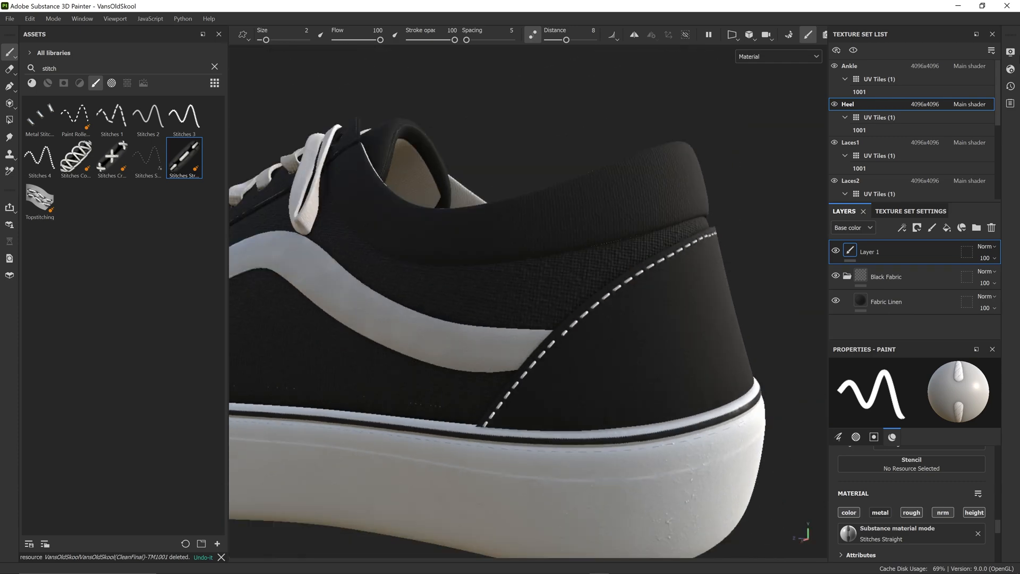
- Adjust the tiling of the Fabric Linen layer in the Heel texture set
click(886, 301)
scroll(901, 430, up, 2)
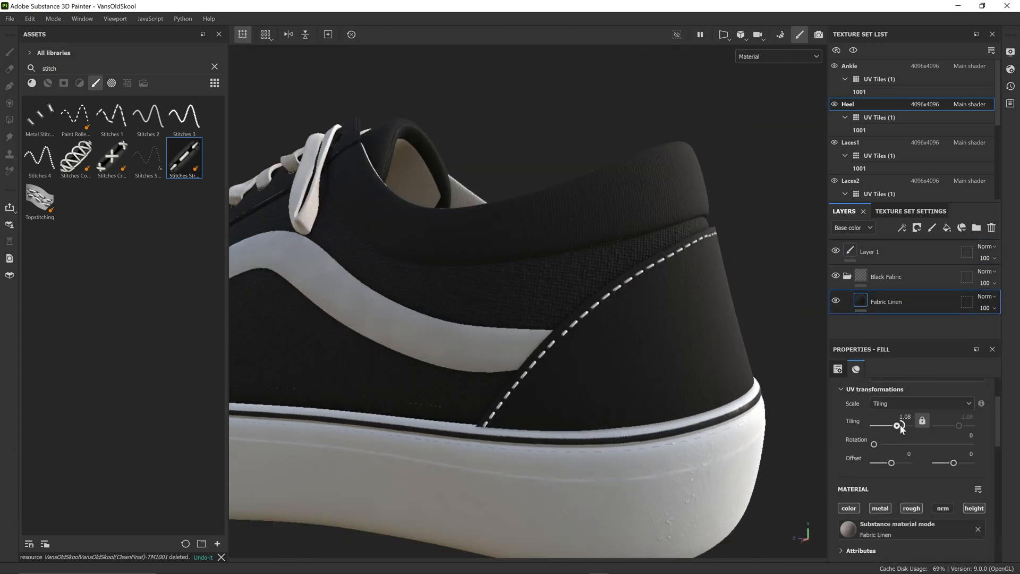
- Add a paint layer on top of the Ankle texture set's stack and load the Stitches Straight brush
click(875, 69)
alt+drag(653, 324, 510, 339)
click(932, 228)
drag(902, 293, 899, 243)
click(174, 164)
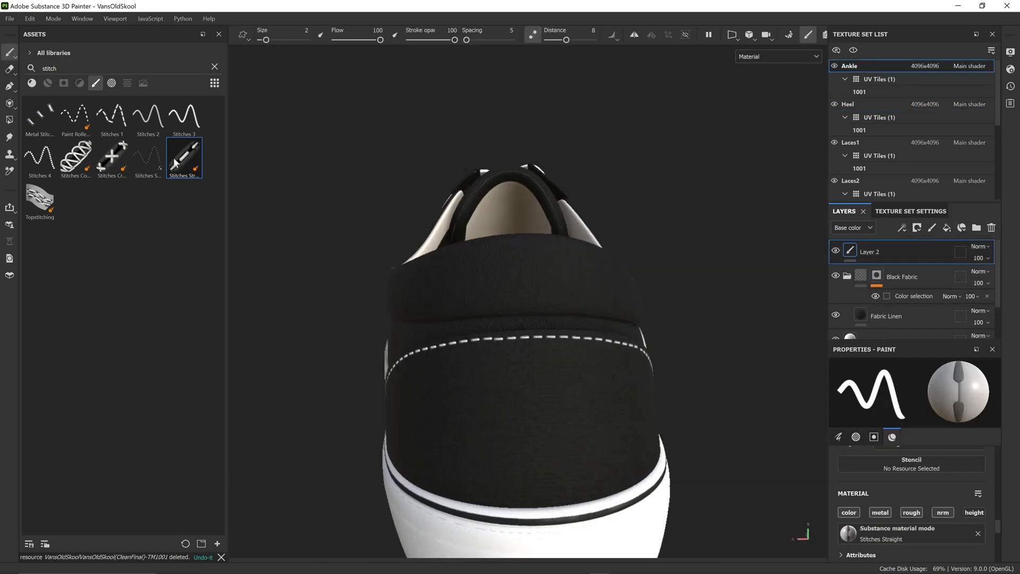
- Set the ankle stitch brush's base colour to white and its puncture intensity to 0.21
scroll(903, 504, down, 4)
click(923, 472)
click(786, 317)
click(917, 284)
drag(912, 533, 879, 534)
- Check the stitching on the reference shoe photo in the browser and paint vertical stitches on the back of the ankle collar
alt+right_drag(552, 318, 606, 268)
key(alt+Tab)
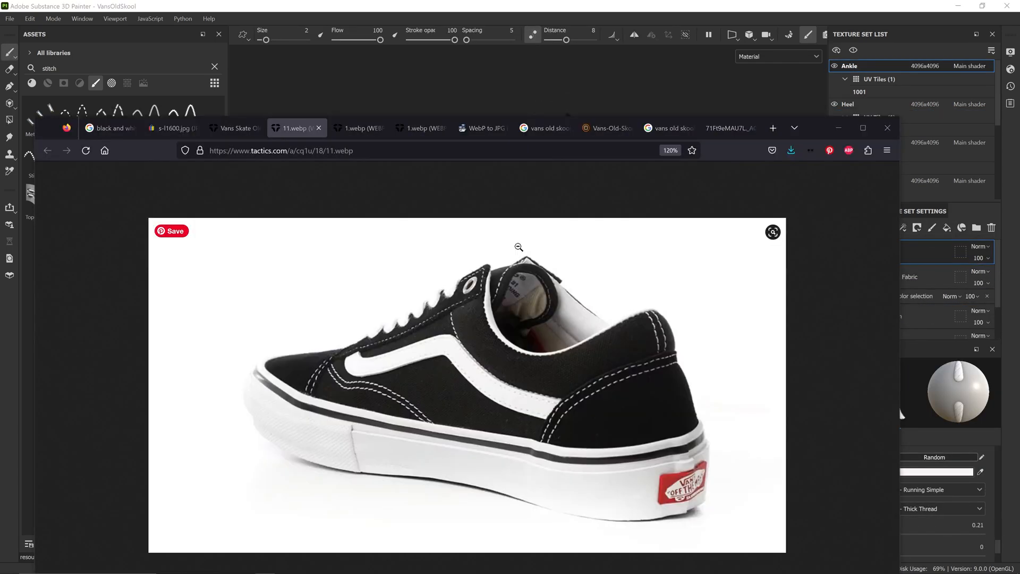
key(alt+Tab)
alt+drag(539, 348, 516, 337)
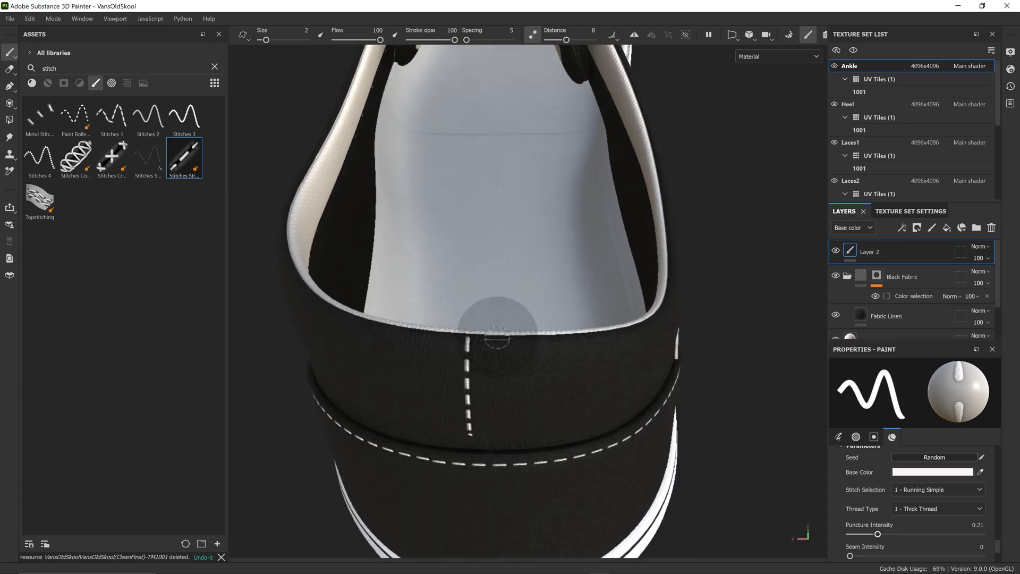
alt+drag(502, 434, 504, 426)
alt+drag(513, 483, 560, 424)
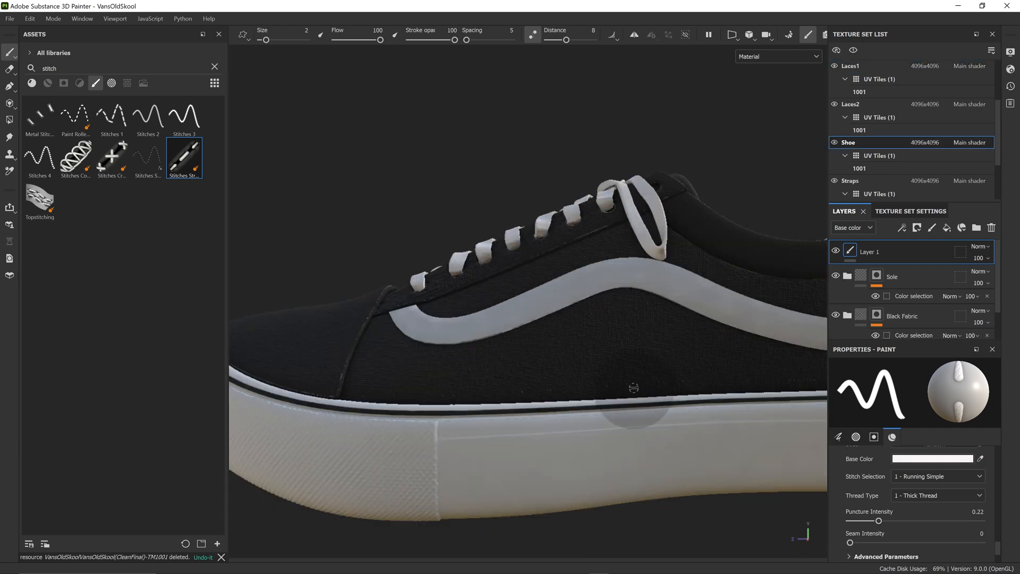
- Paint a curved row of white stitches below the side stripe on a new paint layer of the Shoe texture set
alt+drag(317, 335, 607, 359)
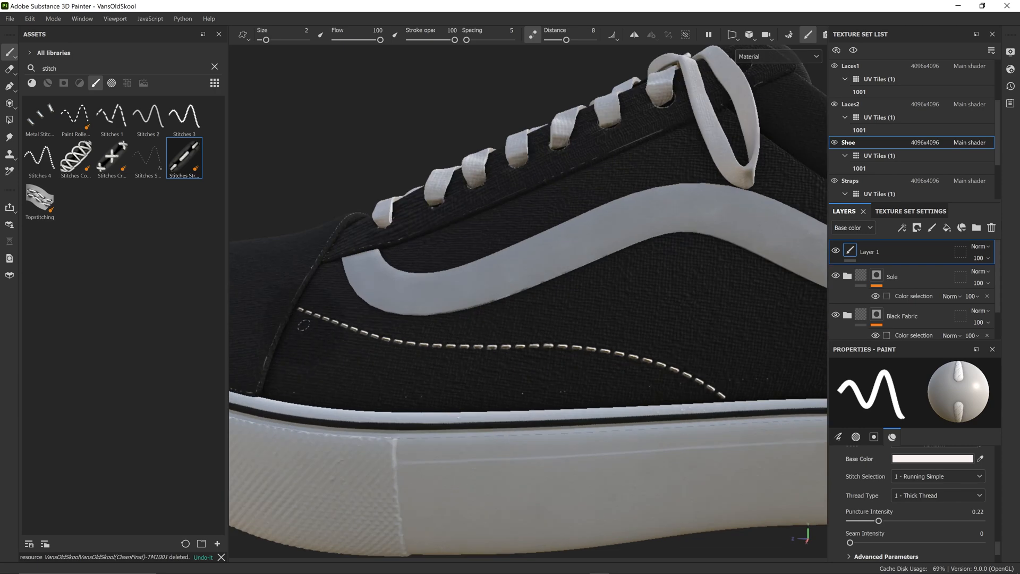
- Paint a double row of white stitches below the side stripe and a double row along the toe cap seam
alt+drag(744, 425, 715, 325)
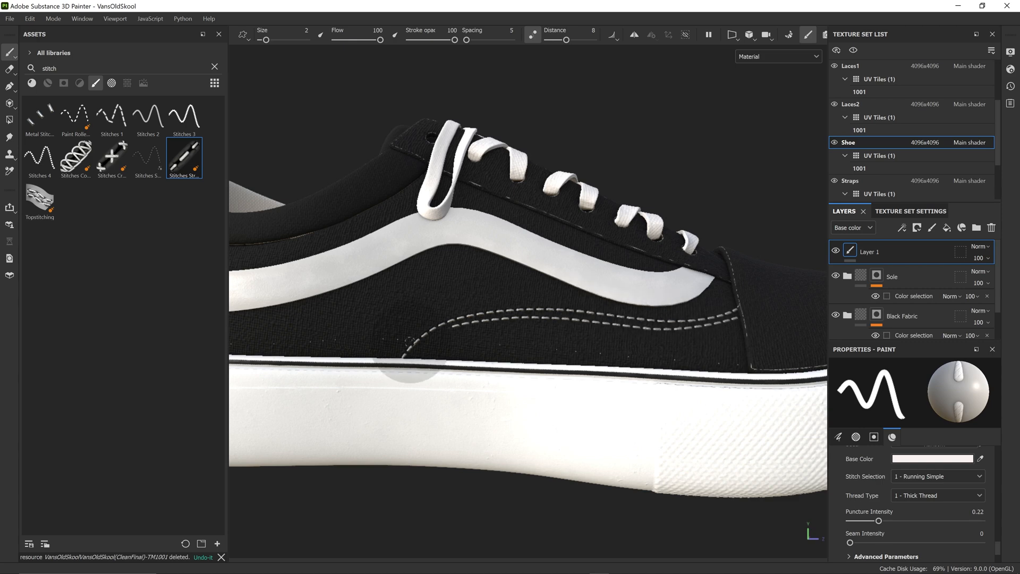
alt+drag(657, 500, 484, 471)
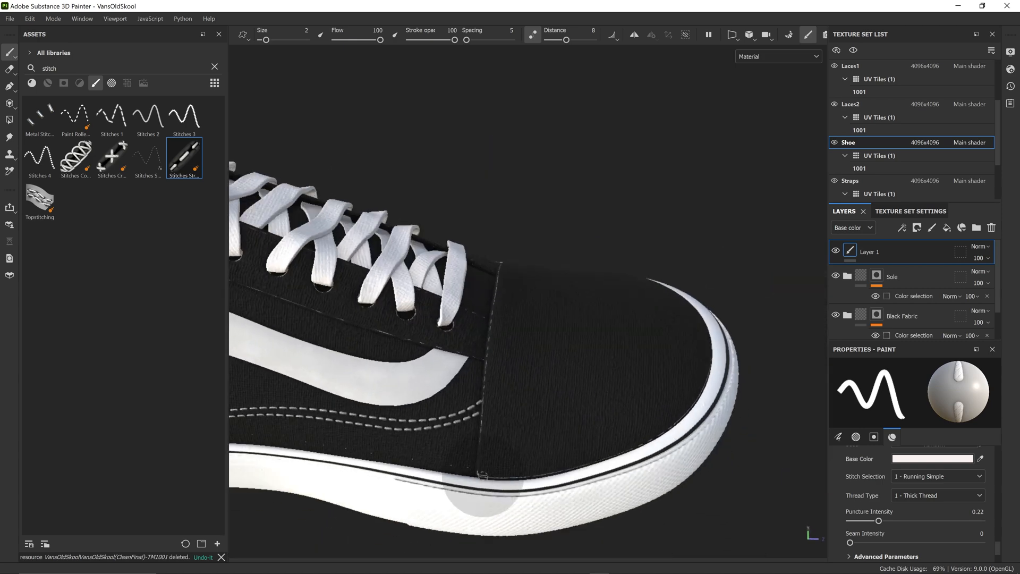
alt+drag(490, 372, 495, 284)
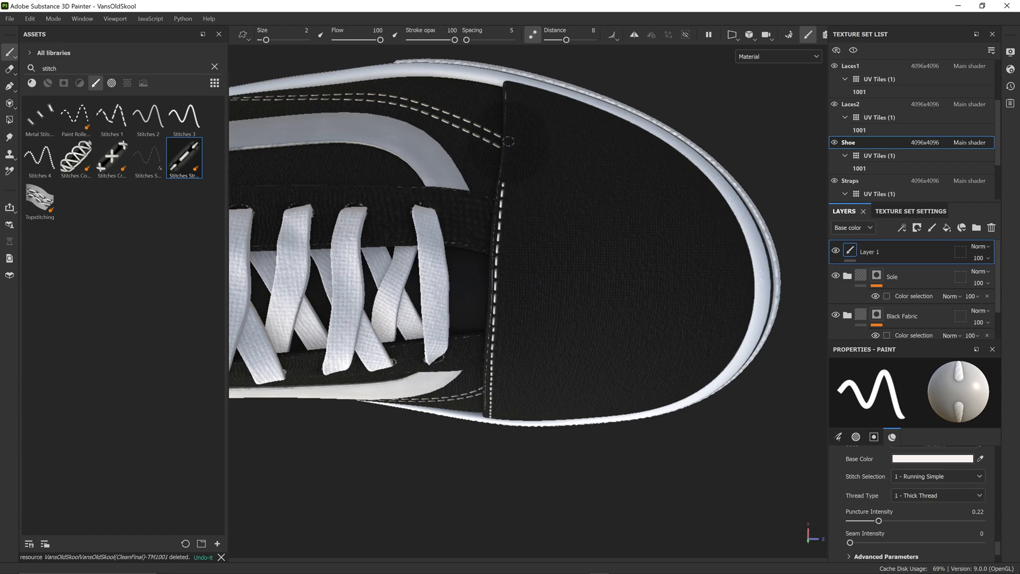
alt+drag(507, 153, 526, 230)
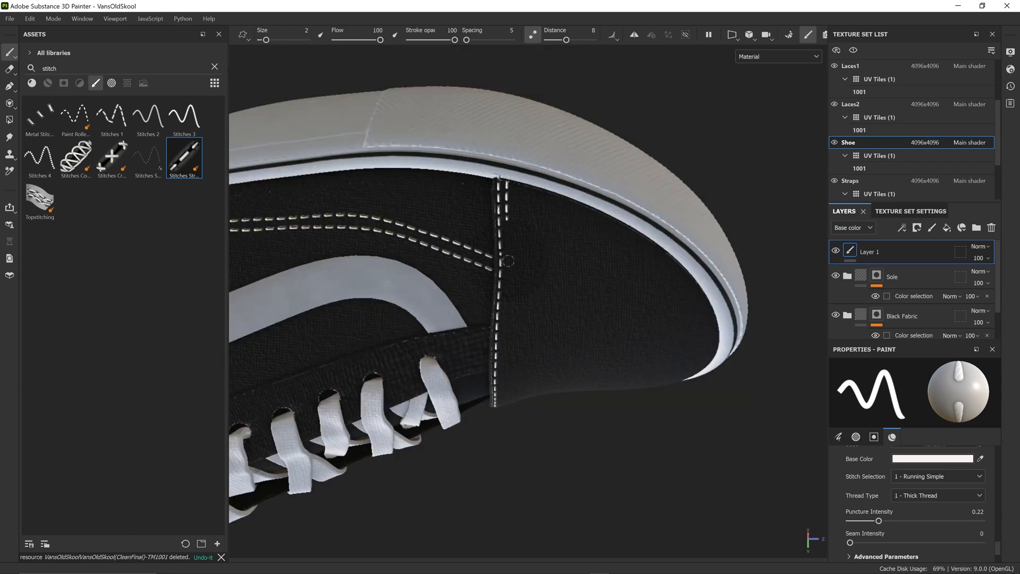
alt+drag(501, 362, 500, 402)
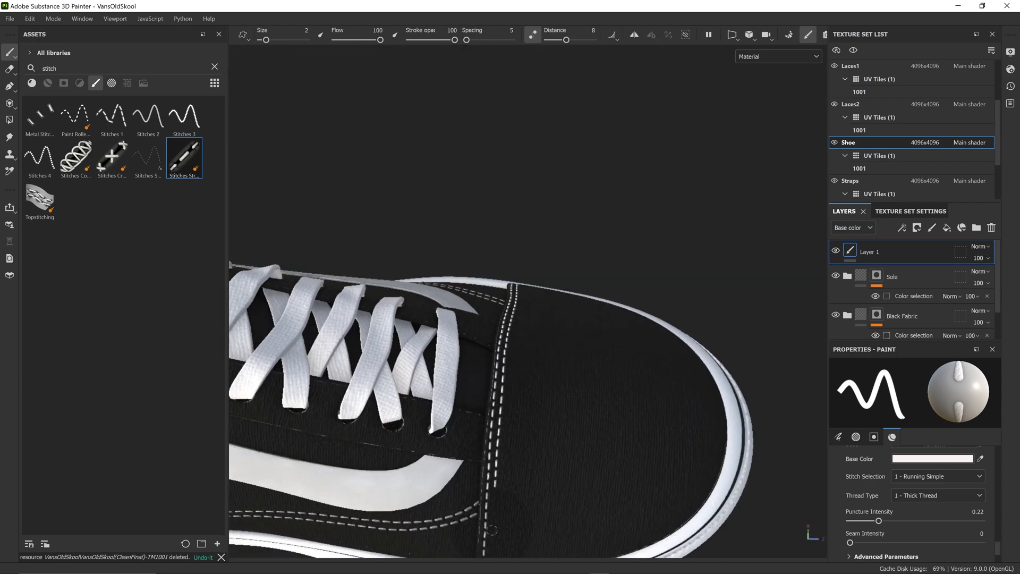
alt+drag(492, 519, 509, 380)
- Hide both lace texture sets and paint white stitches along the collar seam and around the eyelet panel on one side
alt+drag(506, 470, 684, 362)
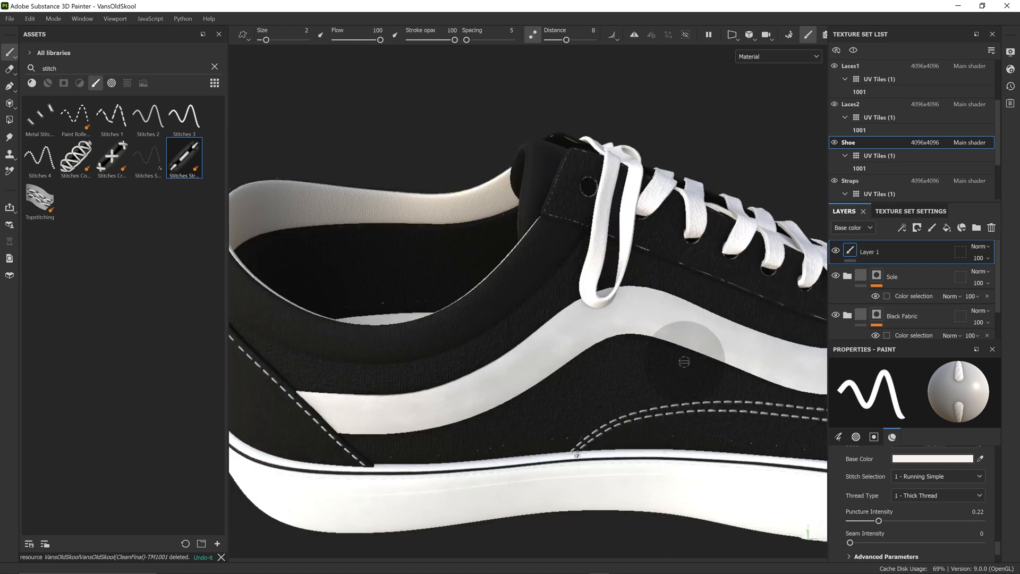
alt+drag(627, 249, 697, 264)
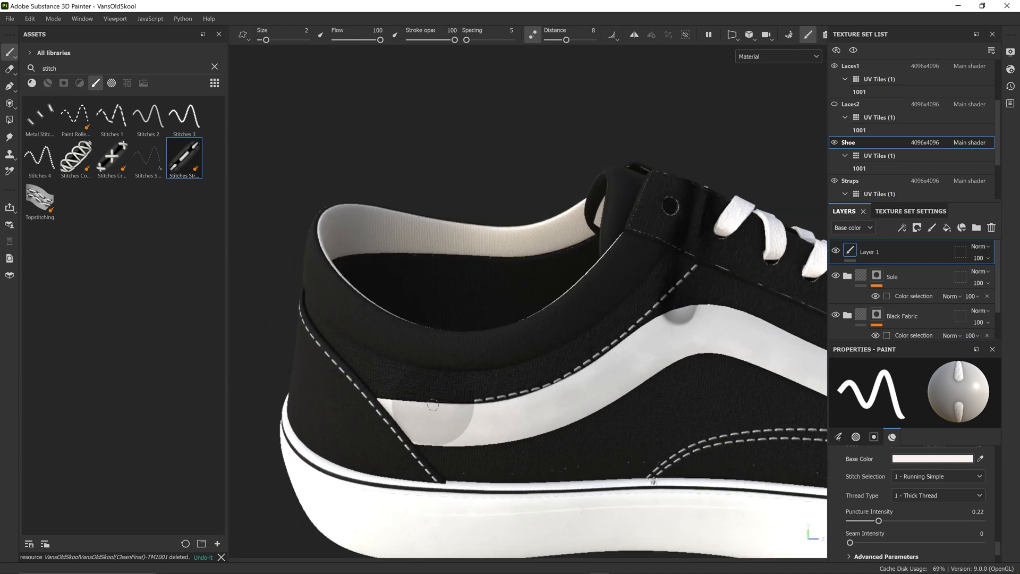
alt+drag(653, 479, 719, 438)
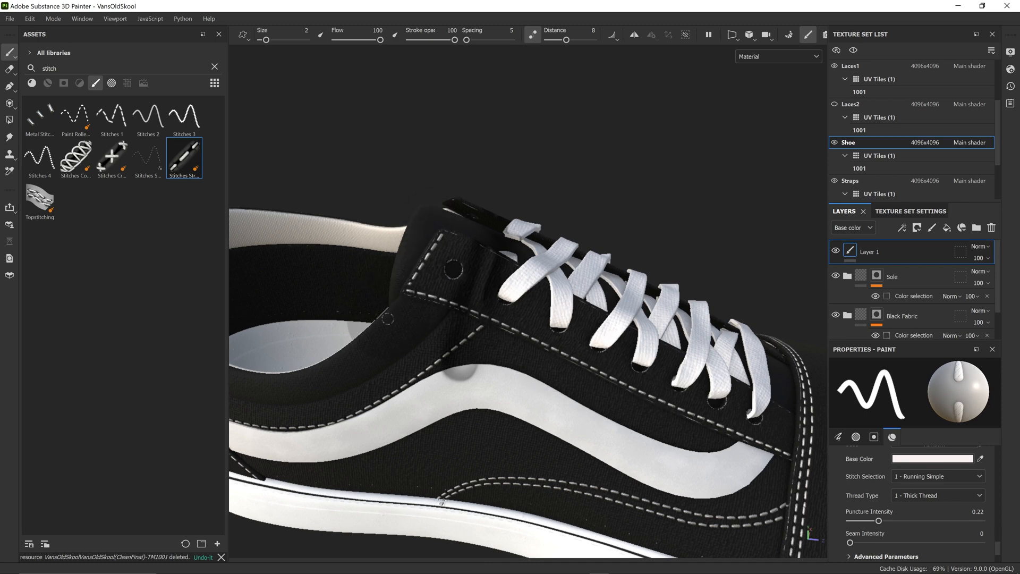
alt+drag(441, 501, 633, 452)
click(835, 104)
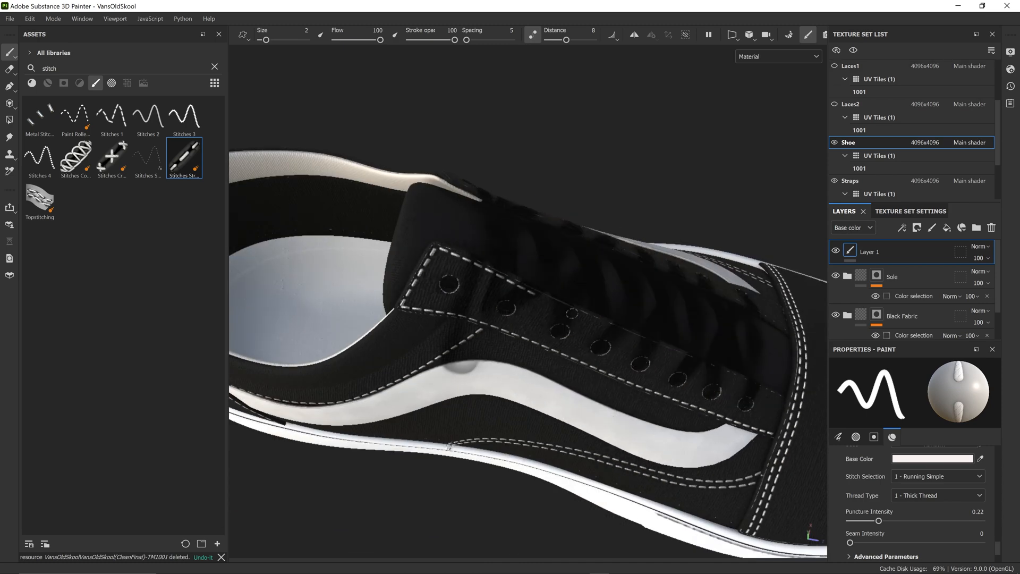
- Paint matching white stitches around the eyelet panel and along the collar and heel seams on the shoe's opposite side
alt+drag(814, 413, 303, 469)
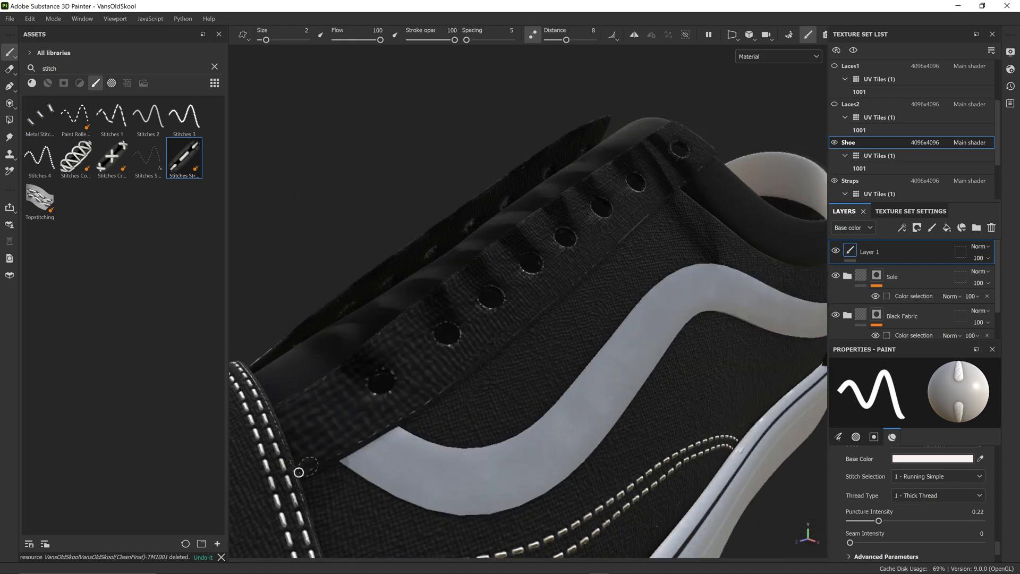
alt+drag(607, 250, 502, 322)
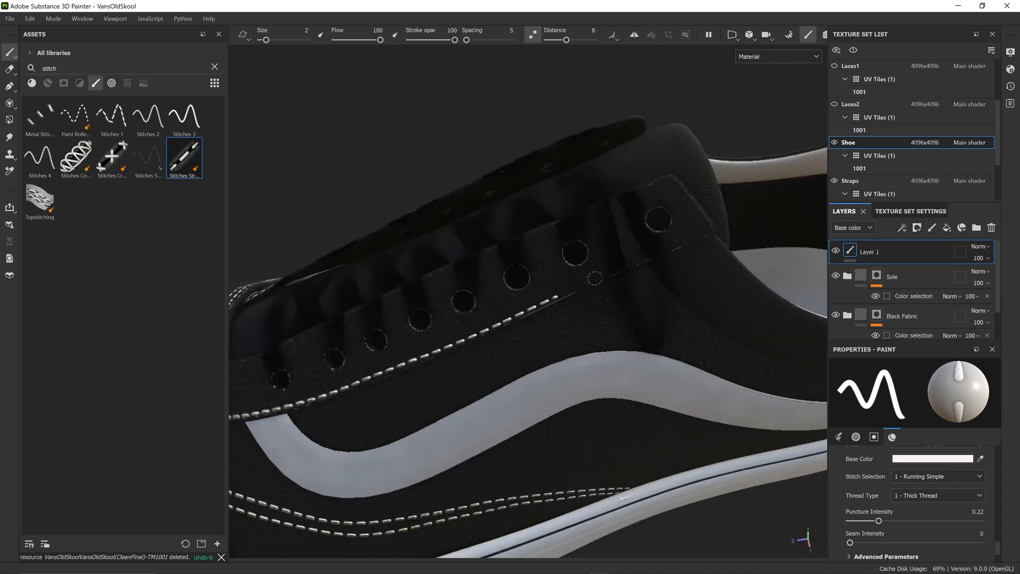
ctrl+alt+drag(642, 307, 631, 362)
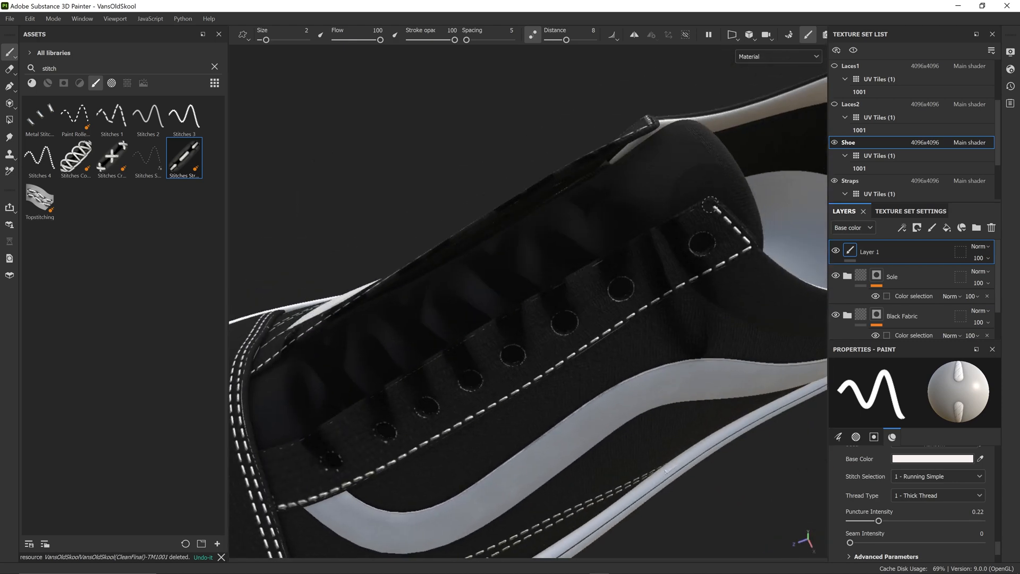
alt+drag(744, 379, 499, 349)
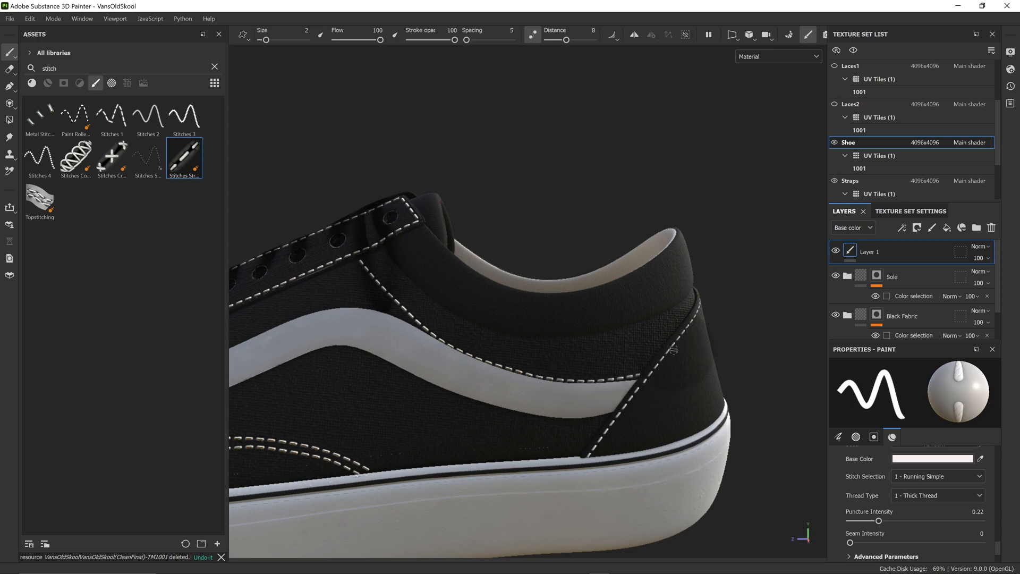
- Paint a row of stitches along the tongue's upper edge on a new paint layer of the VansOldSkool(CleanFinal) texture set
scroll(984, 112, down, 3)
click(903, 180)
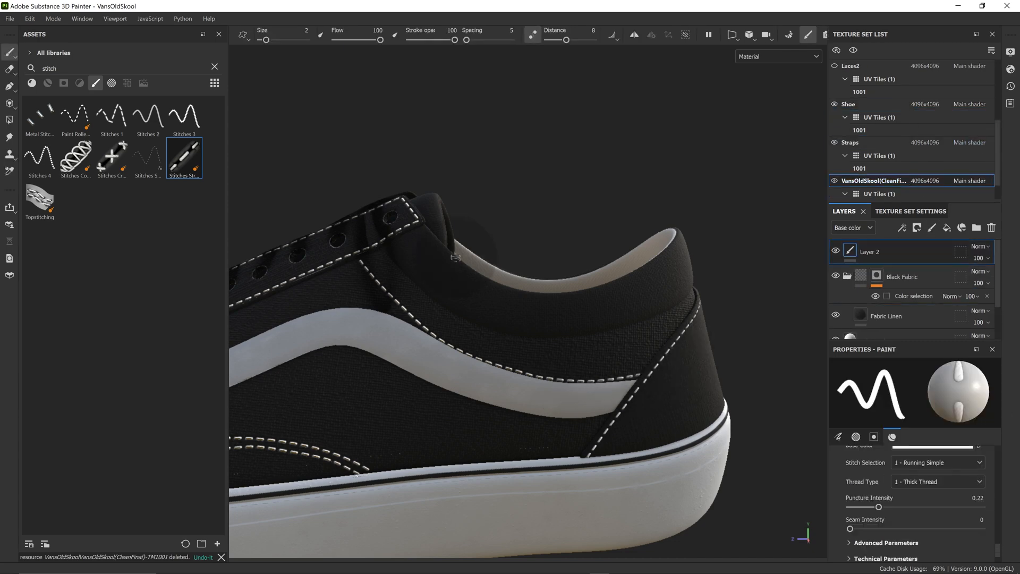
alt+drag(775, 311, 499, 298)
alt+drag(502, 454, 516, 441)
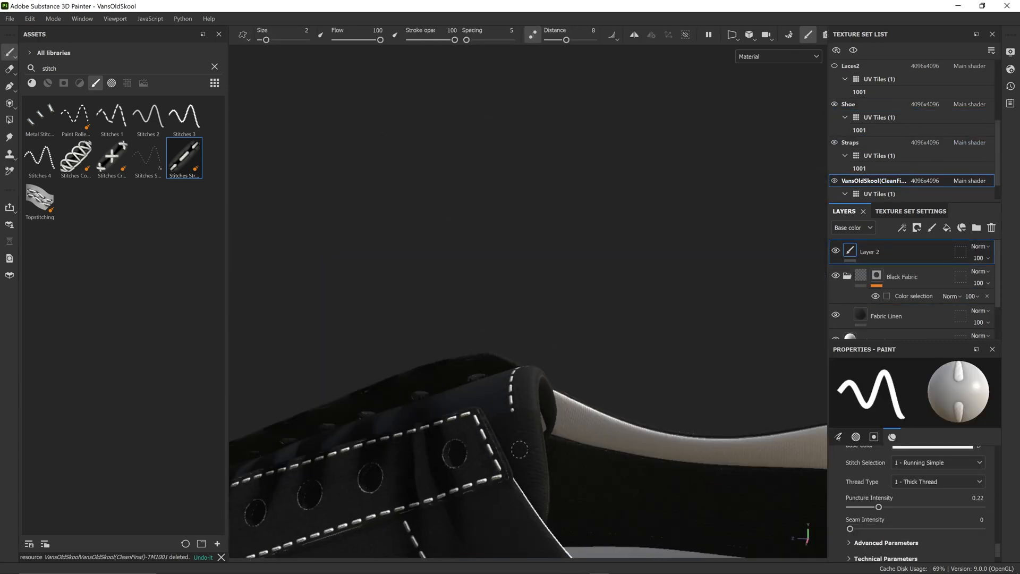
scroll(859, 109, up, 3)
mouse_move(573, 478)
alt+mouse_down()
mouse_move(537, 502)
mouse_move(505, 414)
alt+mouse_up()
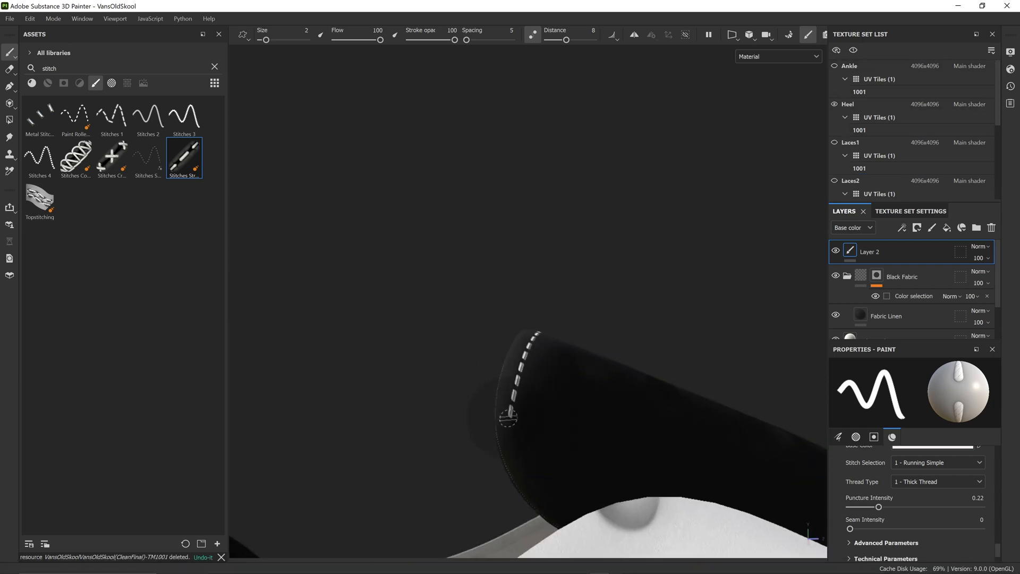
- Paint stitches along both edges of the side stripe on a Straps paint layer, with puncture intensity 0.53 and seam intensity 0.19
alt+drag(509, 504, 478, 468)
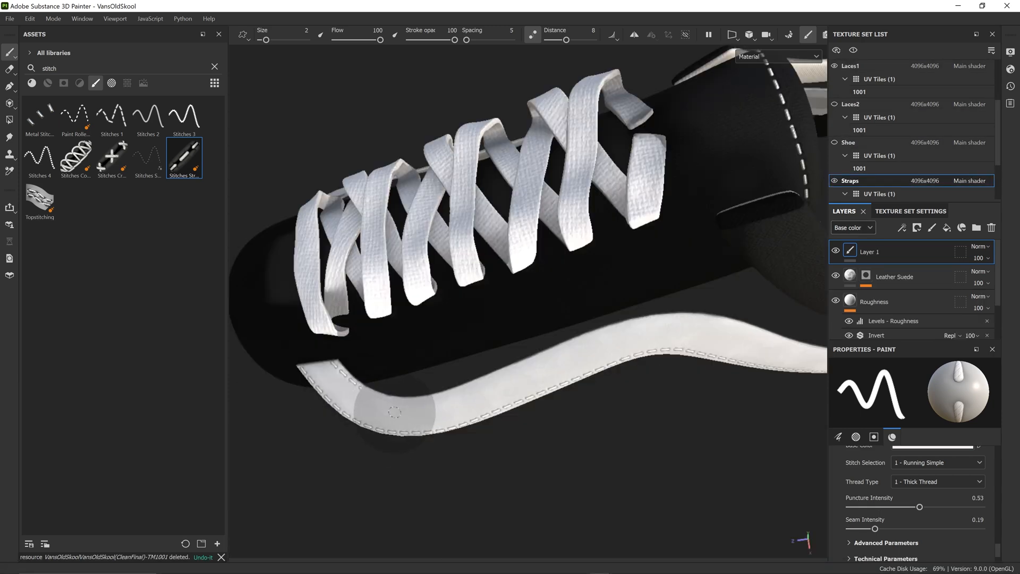
alt+drag(679, 303, 368, 380)
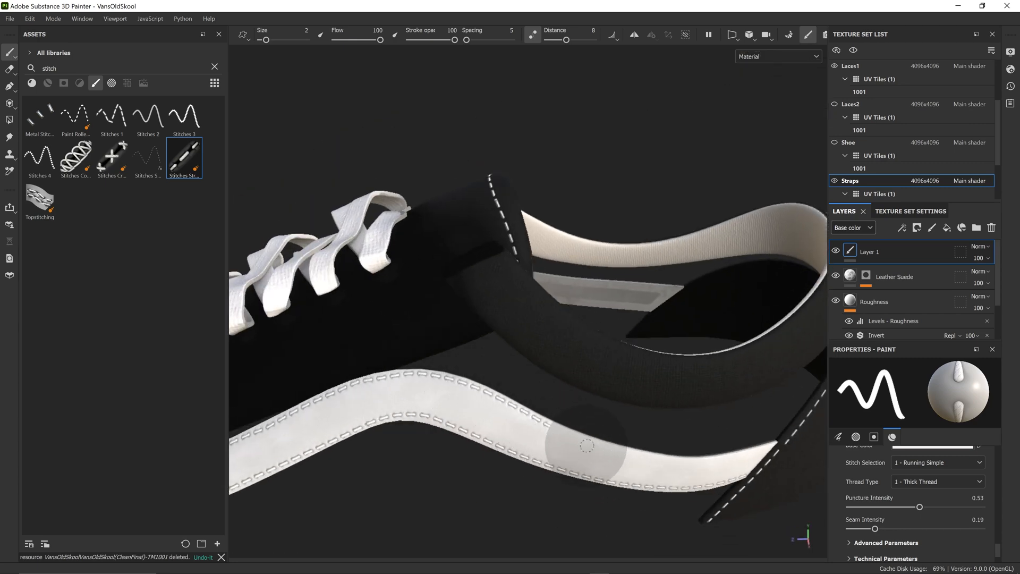
alt+drag(675, 466, 535, 423)
alt+drag(671, 447, 557, 330)
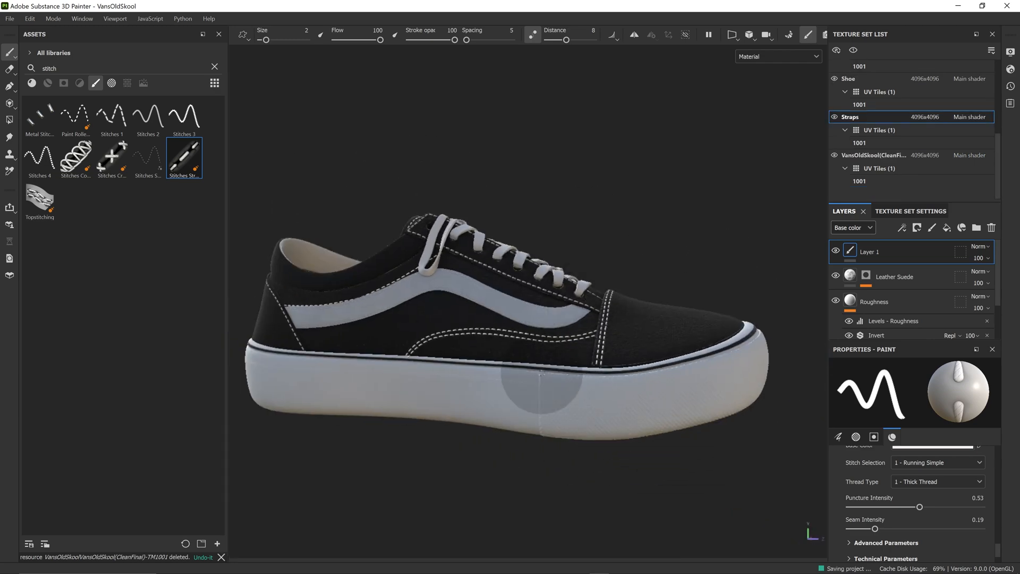
- Switch to Cinema 4D, connect the exported image textures to the Octane universal material and name it Ankle
key(alt+Tab)
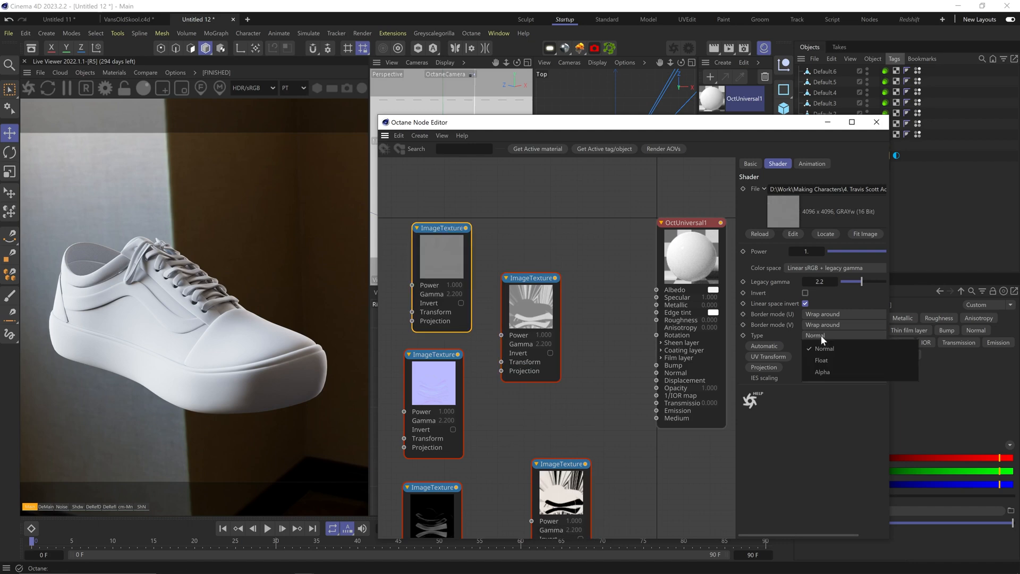
drag(579, 259, 680, 301)
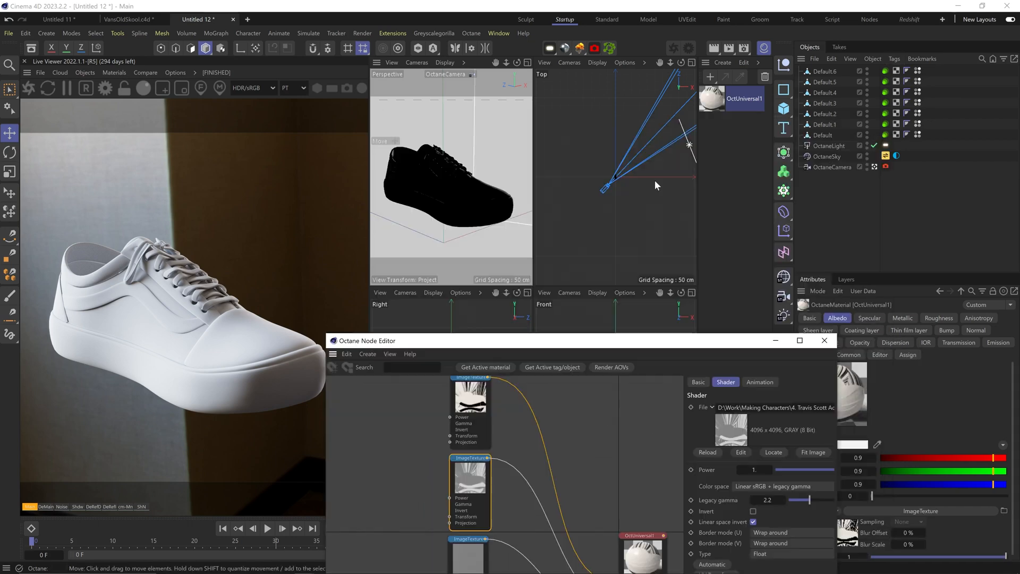
text(Ankle)
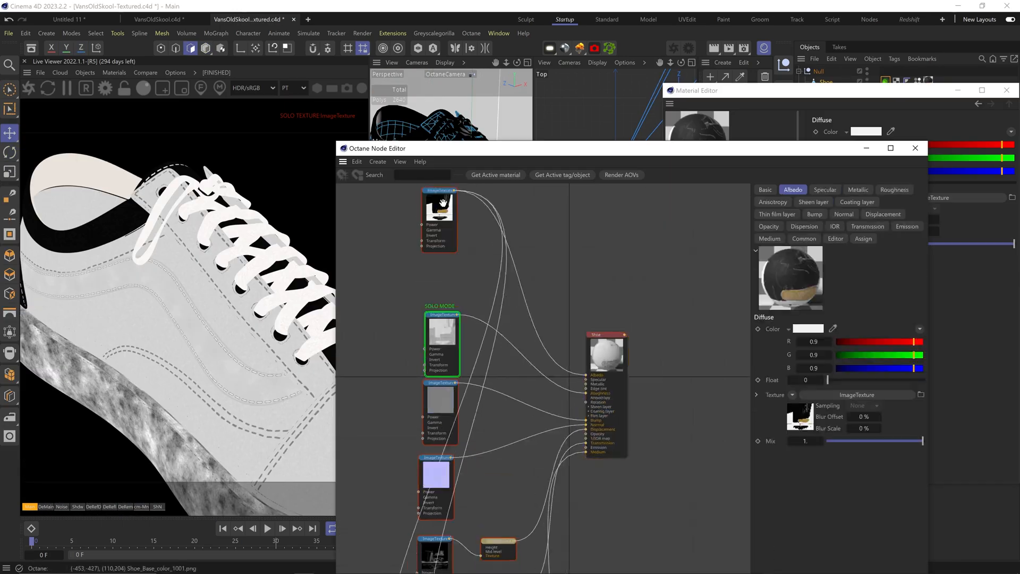
- Add a Gradient node fed by the soloed image texture in the Shoe material and solo the gradient in the render preview
click(443, 203)
drag(457, 314, 474, 281)
text(gradient)
key(Return)
key(Delete)
text(gradient)
key(Return)
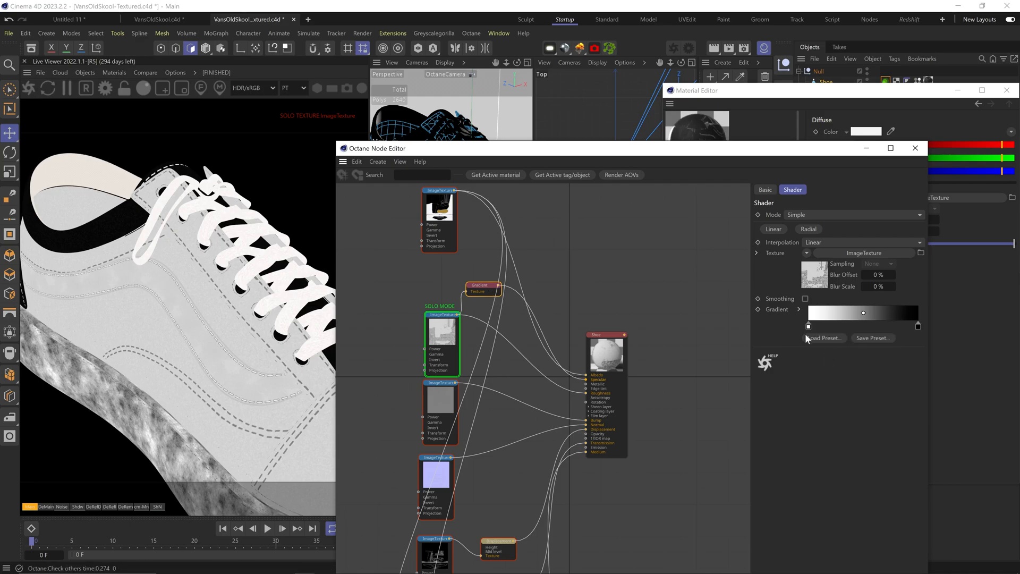
right_click(486, 287)
click(504, 298)
drag(126, 310, 175, 297)
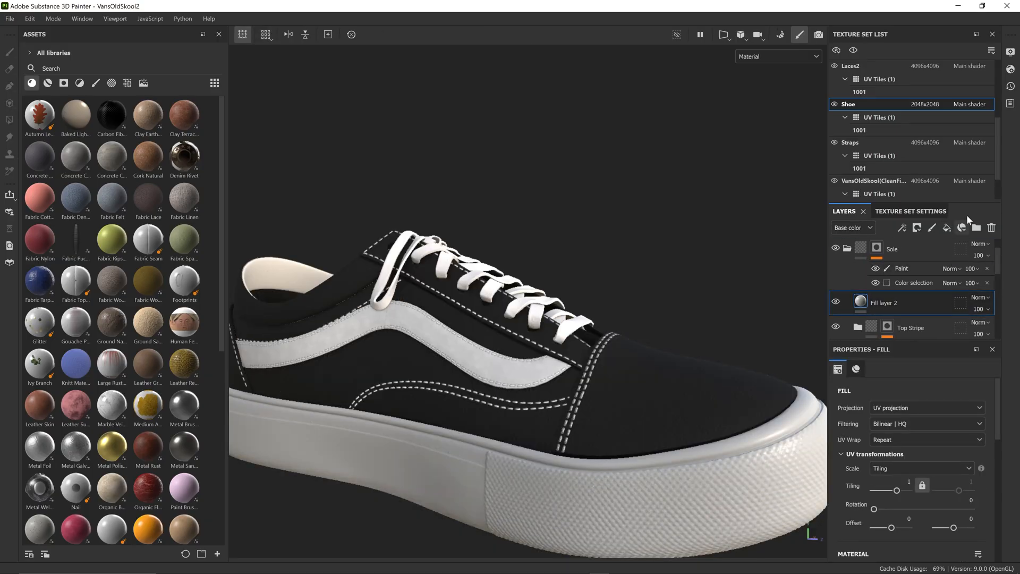
- Switch to Substance 3D Painter and mask Fill layer 2 in the Sole folder with a Grunge Dirt Muddy fill
scroll(910, 478, down, 5)
click(910, 496)
click(917, 228)
click(945, 253)
click(902, 227)
click(944, 267)
click(127, 83)
scroll(180, 197, down, 15)
drag(184, 313, 903, 409)
alt+drag(664, 425, 623, 432)
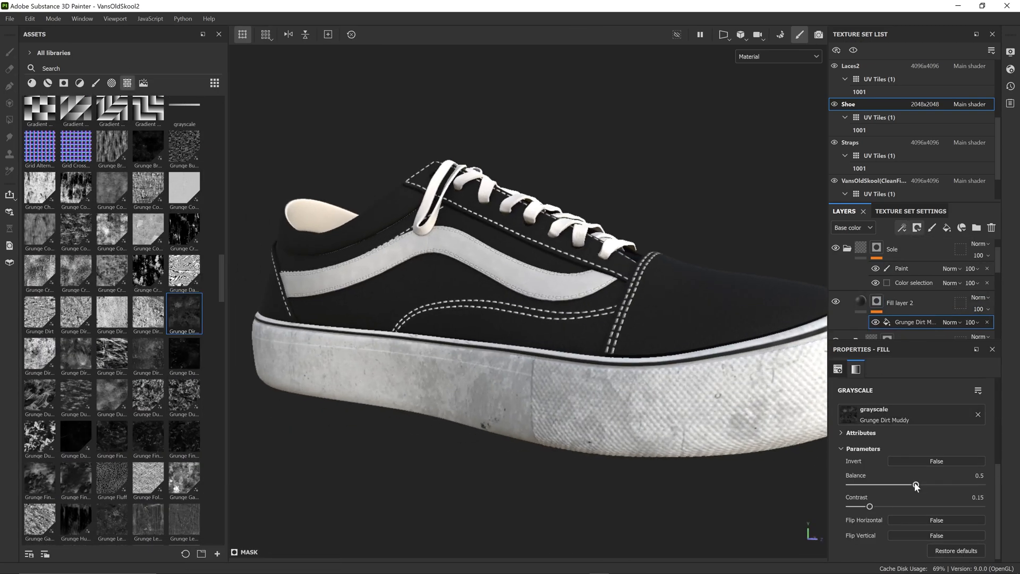
- Add the Moss From Above smart mask to Fill layer 2, hide the extra mask fill and open the Mask Builder's scratch settings
click(902, 227)
click(944, 267)
scroll(215, 305, down, 12)
click(63, 82)
scroll(213, 231, down, 3)
drag(112, 344, 900, 303)
scroll(922, 298, down, 1)
click(876, 305)
click(923, 291)
drag(997, 383, 995, 451)
click(859, 453)
click(859, 453)
click(862, 417)
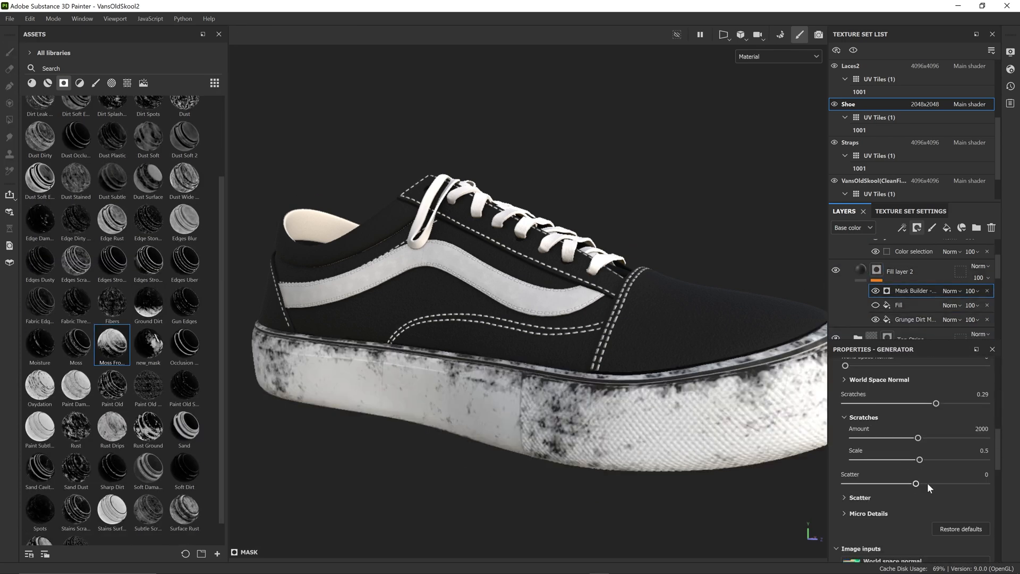
- Set the Mask Builder's blending mode to Difference, lower its level and raise its contrast close to the maximum
click(952, 290)
click(980, 116)
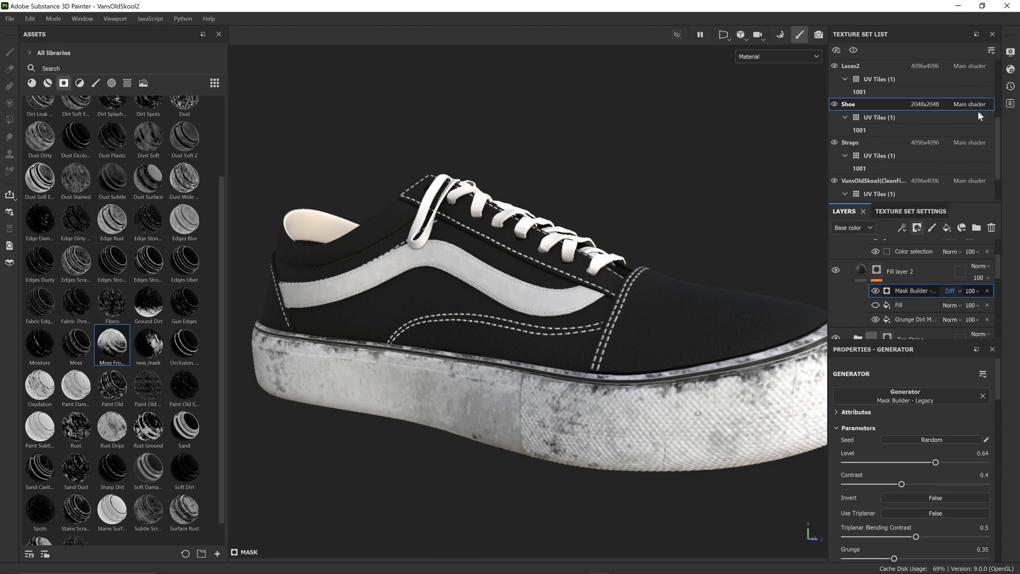
drag(936, 462, 913, 462)
drag(902, 484, 984, 485)
- Load a grunge texture into the sole dirt layer's material, disable the layer's mask and increase the texture parameter
click(861, 270)
drag(997, 404, 997, 473)
click(127, 83)
scroll(117, 265, down, 10)
drag(40, 224, 924, 478)
drag(997, 449, 1012, 499)
right_click(877, 270)
click(907, 76)
click(860, 270)
drag(858, 509, 931, 509)
- Assign a Grunge Fingerprints texture to the sole dirt layer's material, re-enable its mask and change the layer's blending mode
drag(997, 525, 997, 470)
drag(222, 185, 215, 282)
drag(111, 214, 905, 498)
shift+click(876, 270)
click(980, 266)
click(971, 51)
alt+drag(531, 383, 569, 495)
- Add a fill layer above Fabric Linen in the Black Fabric folder and load the Marble Fine texture into its height
double_click(901, 330)
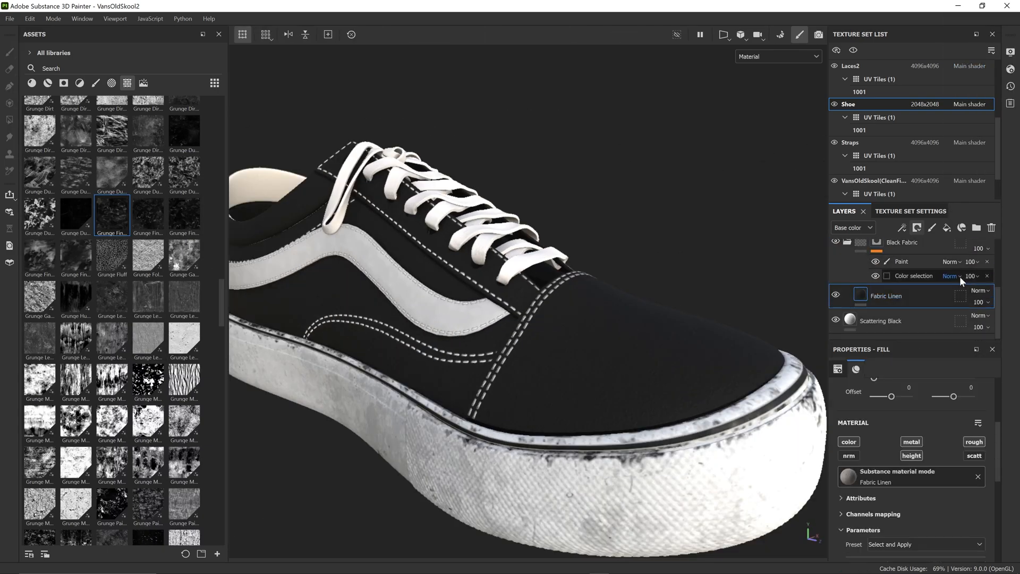
scroll(144, 188, down, 10)
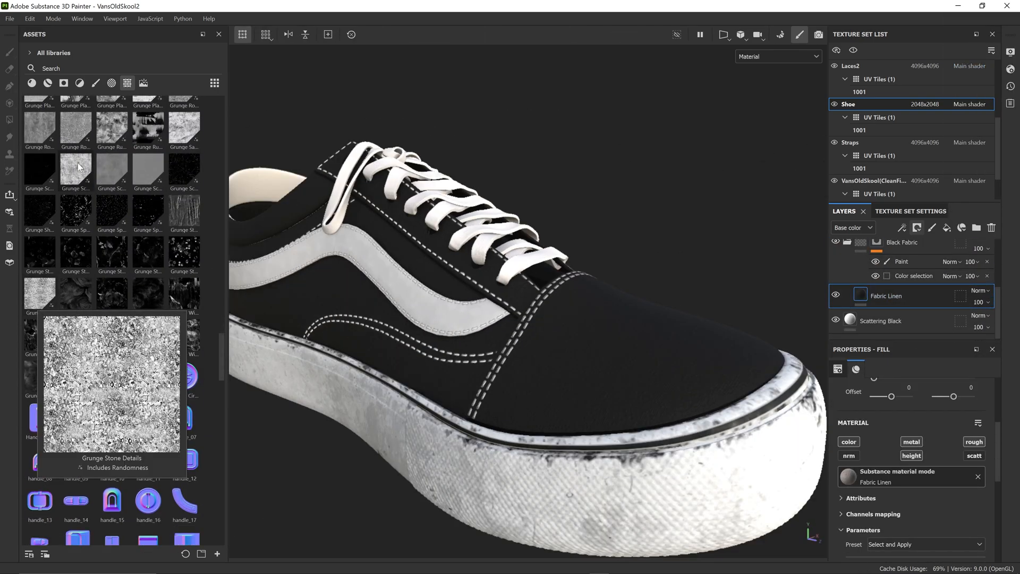
drag(225, 382, 961, 514)
click(947, 228)
scroll(934, 489, down, 5)
scroll(960, 514, up, 3)
scroll(917, 467, down, 4)
- Try the marble texture with a noise disorder of 18 and a new random seed
drag(858, 457, 879, 458)
drag(858, 479, 917, 478)
click(956, 494)
scroll(935, 492, up, 4)
click(927, 492)
scroll(903, 472, down, 3)
scroll(977, 486, down, 3)
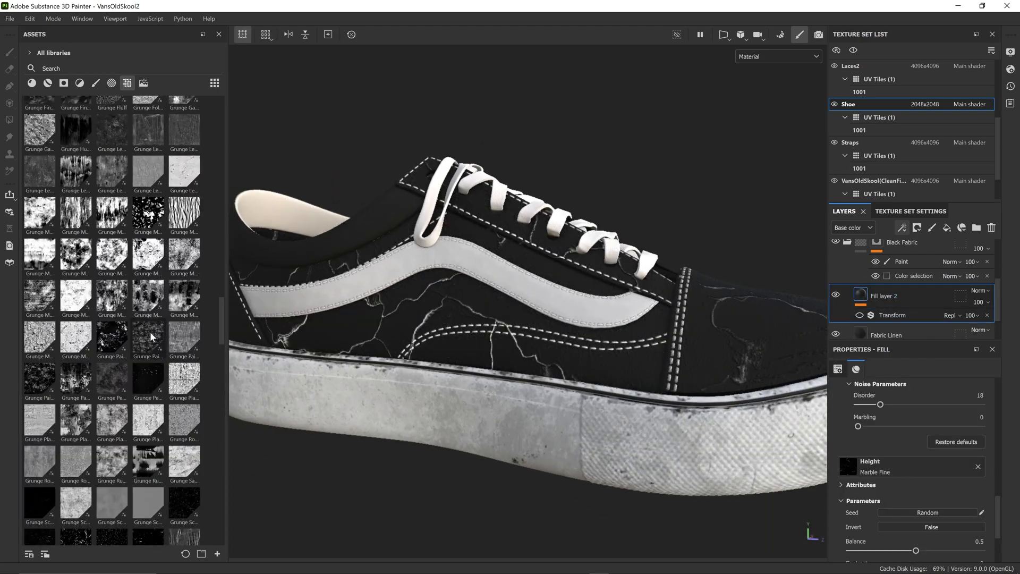
- Replace the black fabric fill layer's height texture with Dirt 2 and set its noise scale to 4
scroll(186, 308, up, 5)
drag(222, 285, 223, 159)
drag(78, 398, 912, 466)
drag(997, 511, 998, 533)
drag(857, 526, 874, 546)
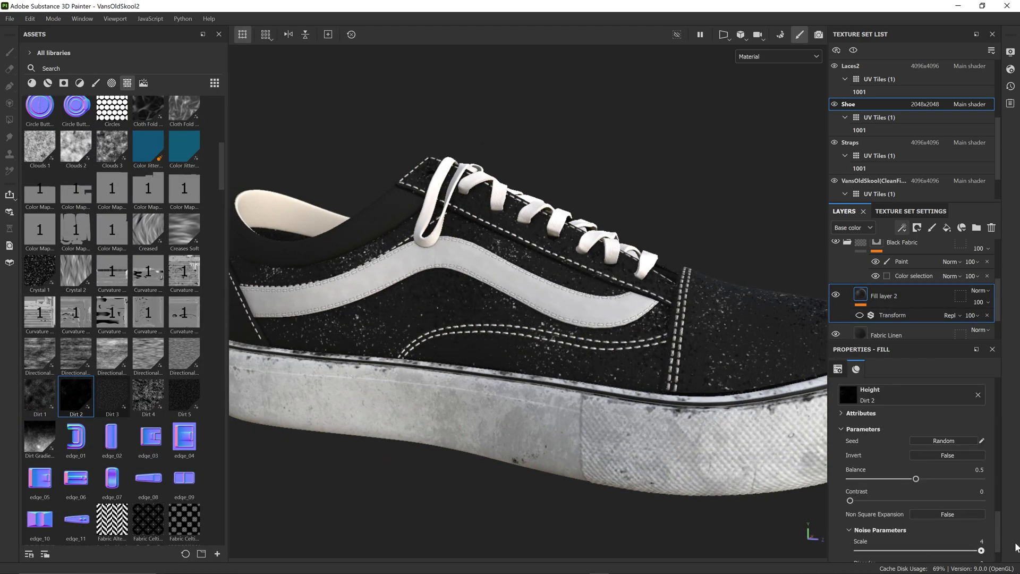
- Enable Fill layer 2's Transform filter, adjust its height with Levels and lower the layer's height opacity to 6
click(859, 315)
click(893, 315)
drag(918, 476, 912, 476)
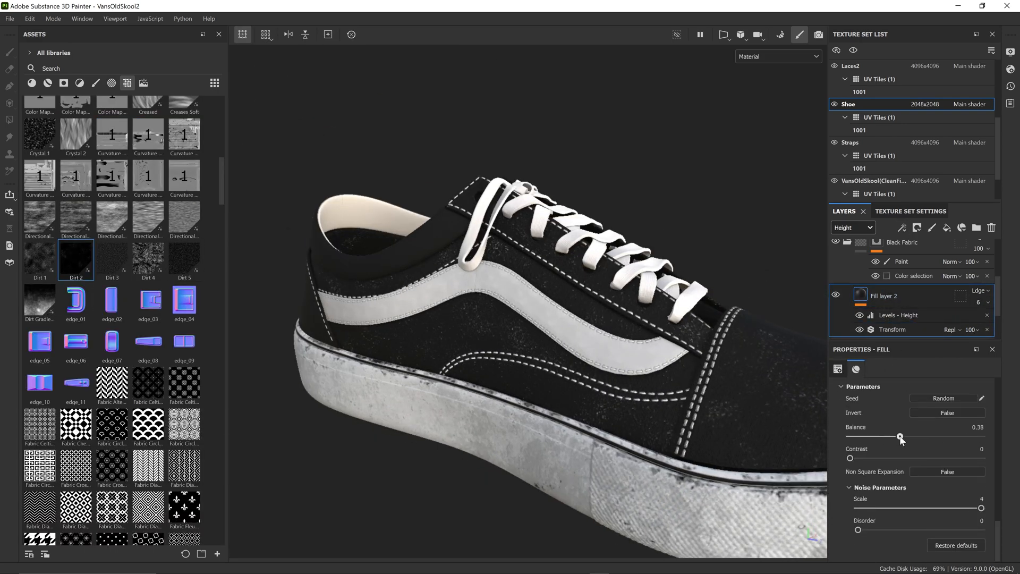
- Set the Dirt 2 texture's balance to 0.32 for the specks on the black fabric
drag(997, 505, 997, 533)
drag(915, 436, 891, 437)
alt+drag(564, 404, 644, 371)
alt+right_drag(643, 371, 531, 340)
ctrl+alt+drag(499, 329, 666, 471)
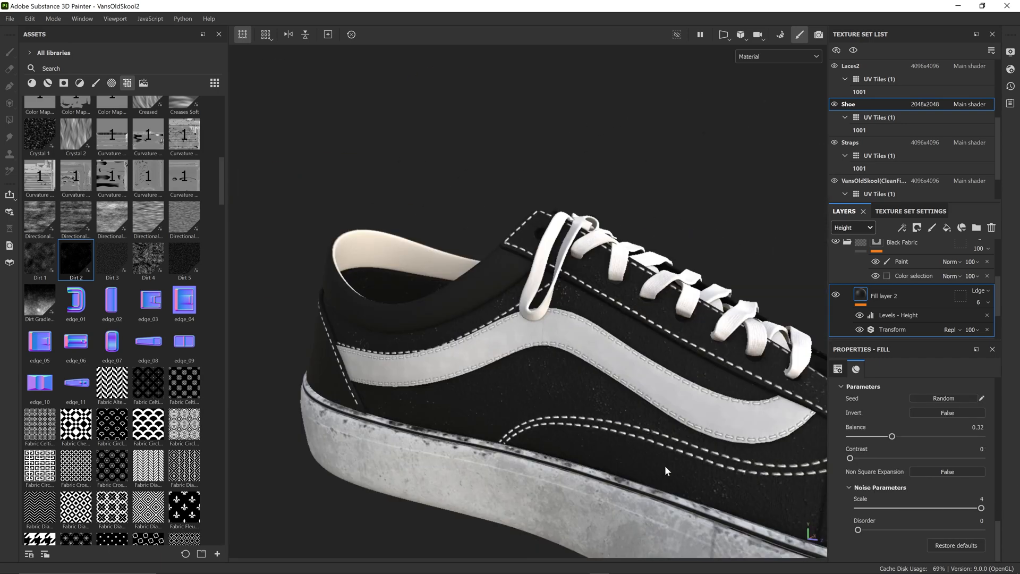
- Add a height-only fill layer above Fill layer 2 in the Black Fabric folder and load the Creases Soft texture into it
drag(997, 296, 997, 313)
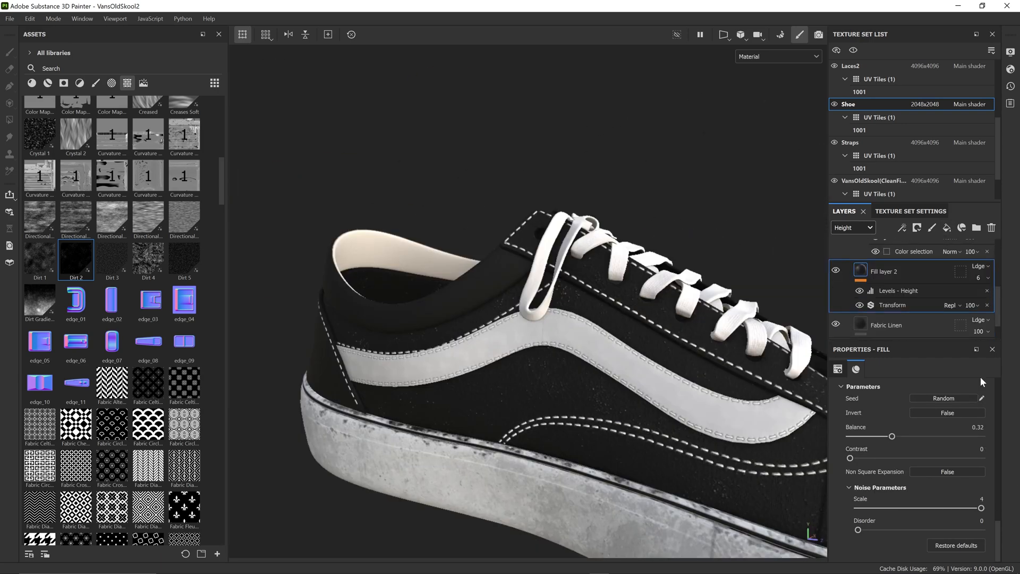
click(947, 228)
alt+click(910, 447)
drag(220, 175, 912, 503)
scroll(202, 268, up, 15)
drag(997, 491, 997, 536)
- Set the Creases Soft height texture's frequency to 79 and sharpness to 0.08, checking it in the height channel
alt+drag(637, 382, 542, 377)
key(c)
key(c)
drag(861, 484, 868, 508)
drag(917, 528, 894, 486)
scroll(898, 497, up, 2)
scroll(939, 500, down, 2)
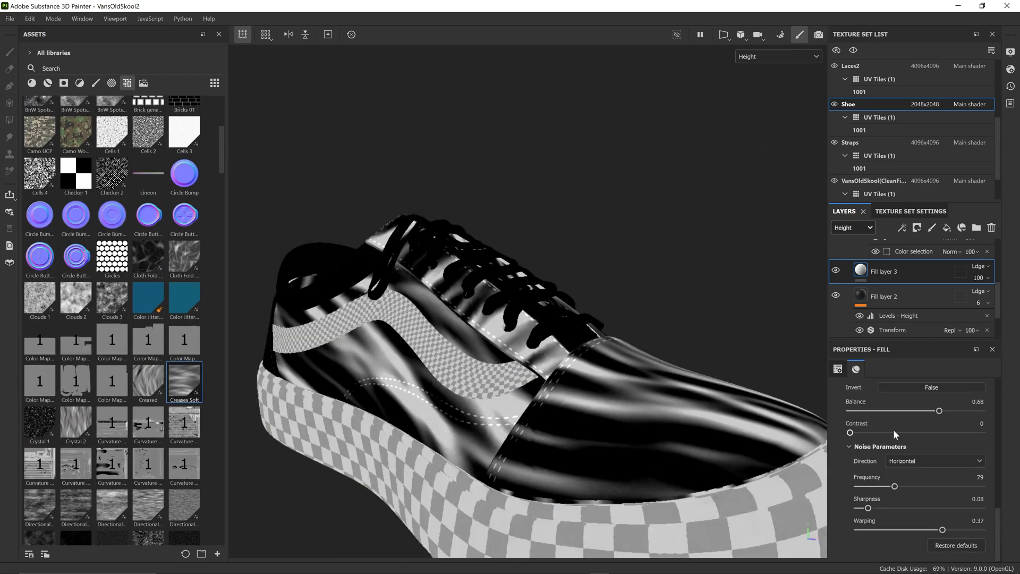
- Return to the material view and lower the height opacity of the creases fill layer
key(m)
click(987, 278)
drag(1010, 298, 973, 298)
alt+drag(393, 419, 495, 438)
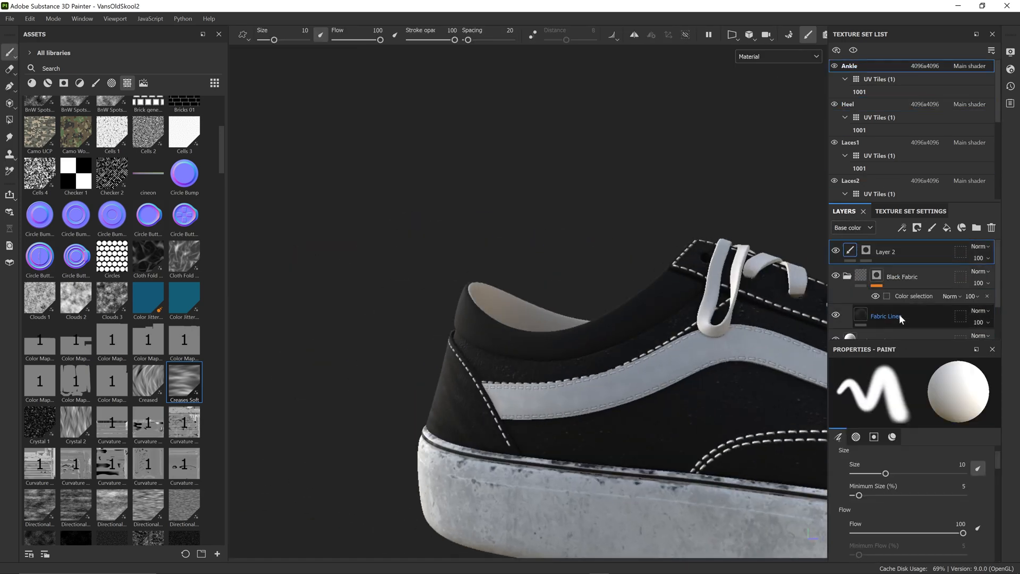
- Add a fill layer masked by a Mask Editor generator above Fabric Linen in the Laces1 texture set
click(903, 315)
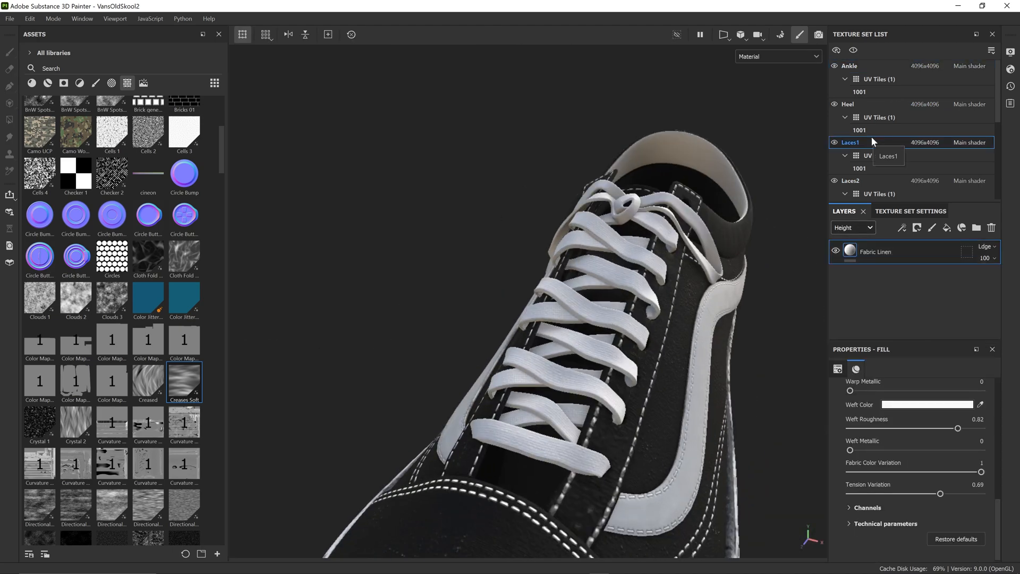
click(946, 228)
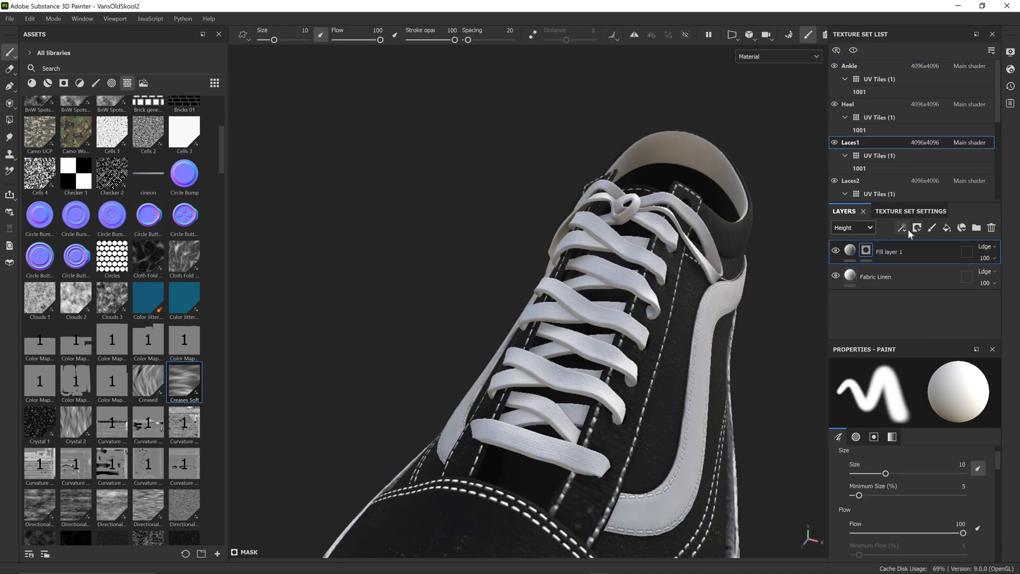
scroll(202, 294, down, 10)
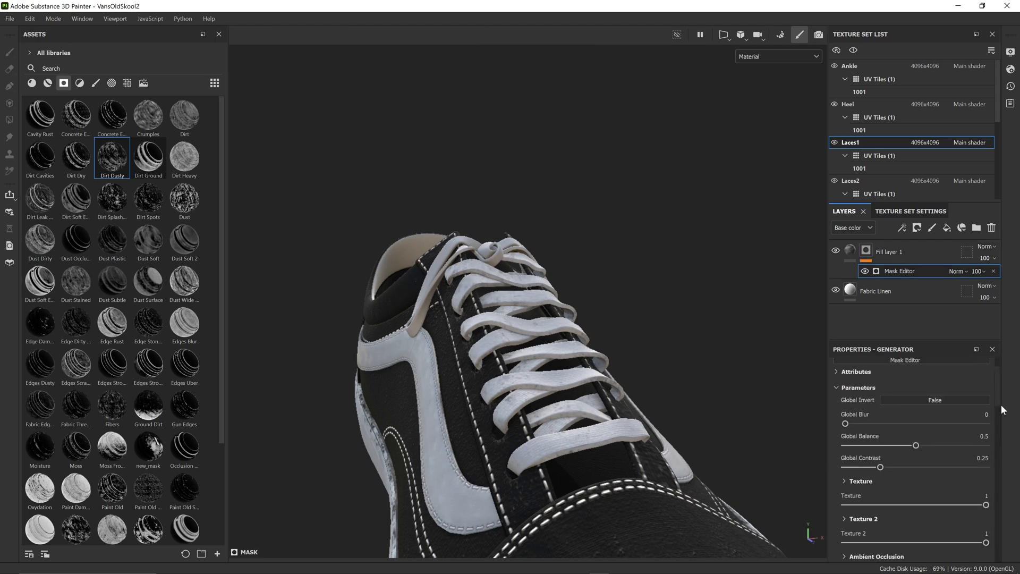
- Apply the Moss smart mask to the Laces1 dirt fill layer and set its grunge texture's balance to 0.59 and contrast to 0.03
scroll(992, 414, down, 10)
scroll(202, 205, down, 5)
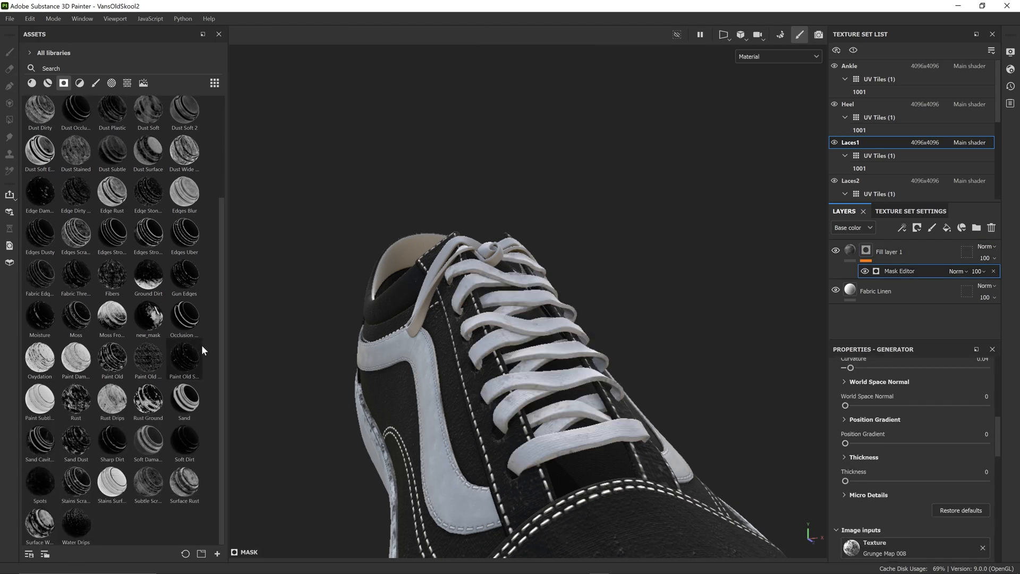
drag(919, 414, 982, 415)
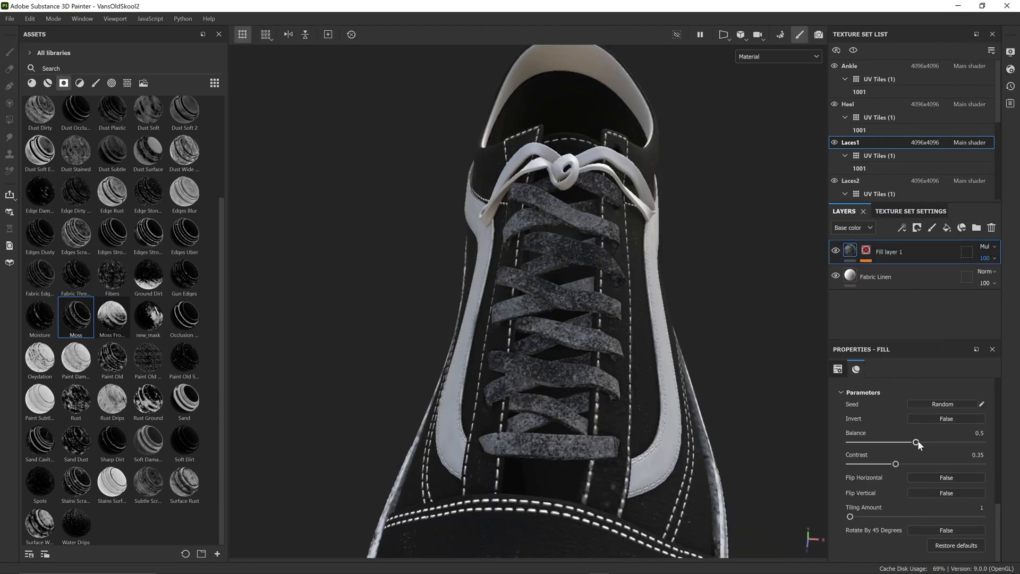
alt+drag(626, 335, 727, 332)
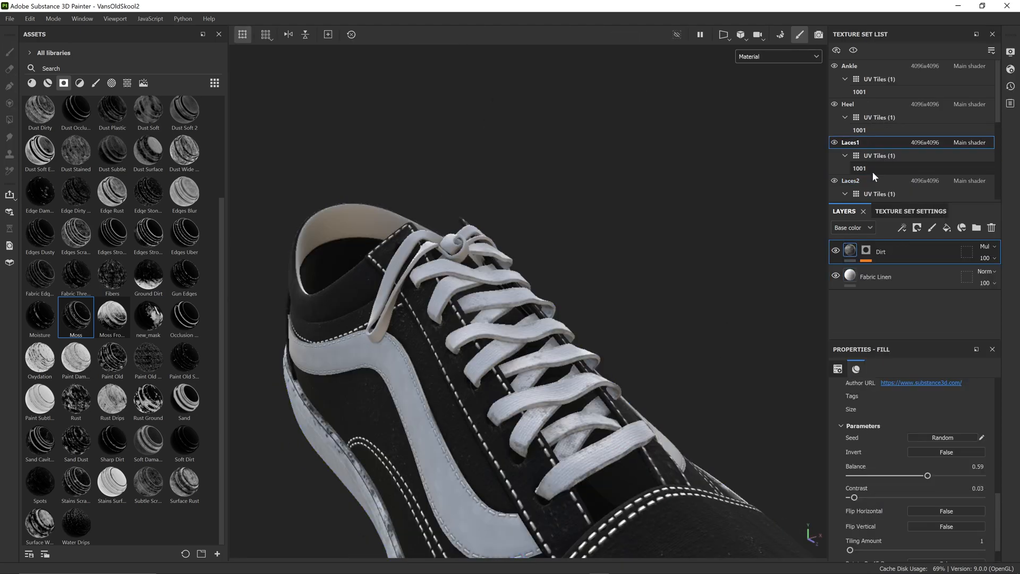
- Adjust the Mask Builder generator on the Dirt layer's mask in the Straps texture set
scroll(877, 133, down, 3)
click(876, 131)
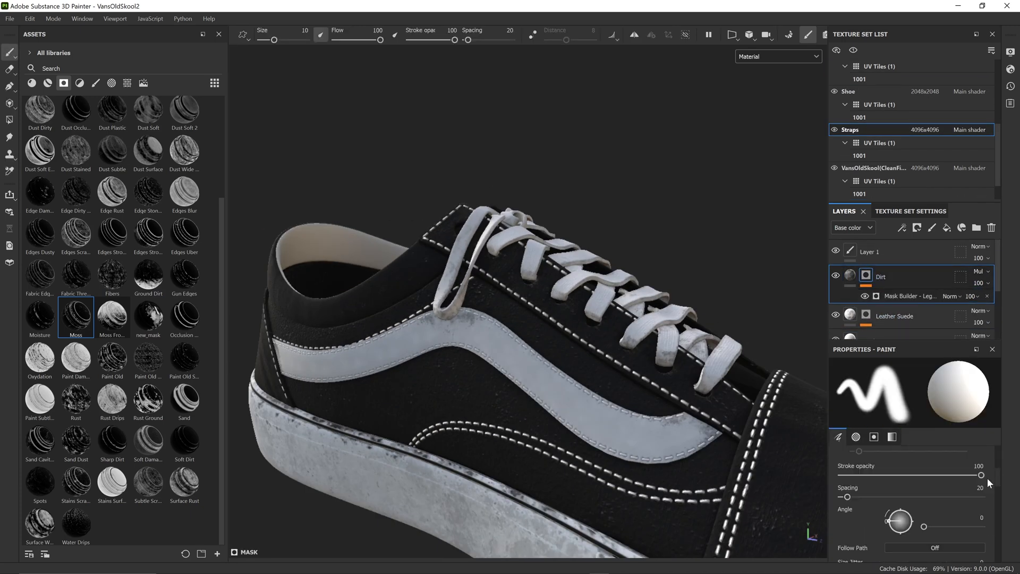
drag(893, 418, 901, 419)
drag(998, 432, 997, 436)
drag(986, 445, 943, 445)
drag(852, 482, 945, 482)
drag(900, 520, 945, 522)
click(849, 275)
scroll(932, 452, down, 10)
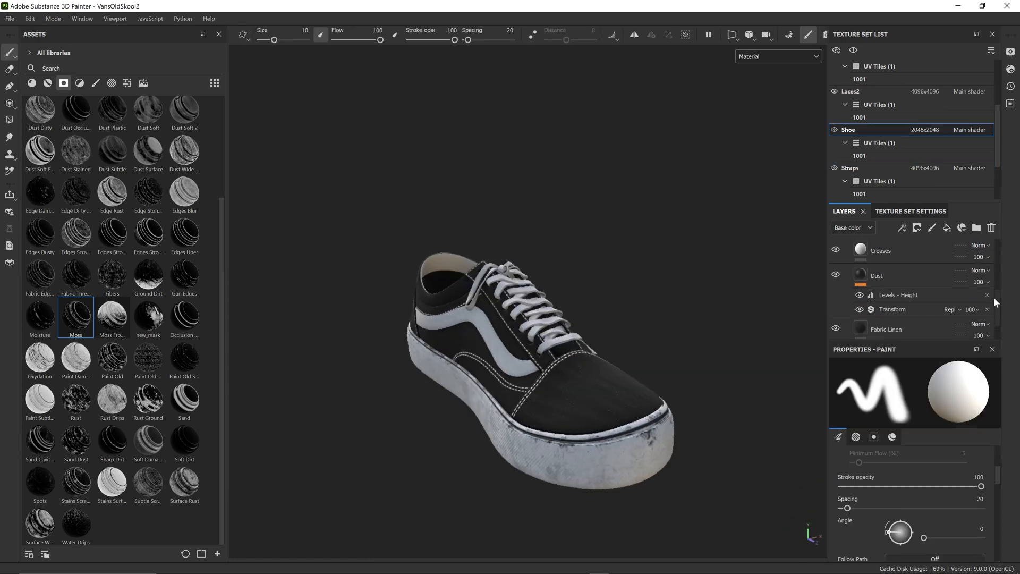
- Review the Shoe texture set's layer stack, including its dirt mask effects, and the combined normal, height and mesh view
click(992, 282)
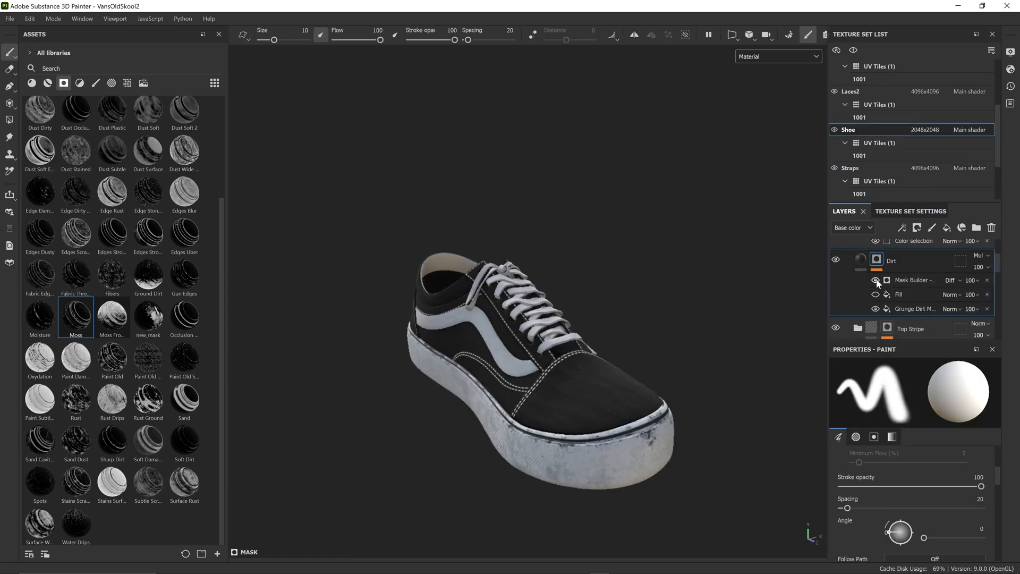
scroll(998, 279, up, 3)
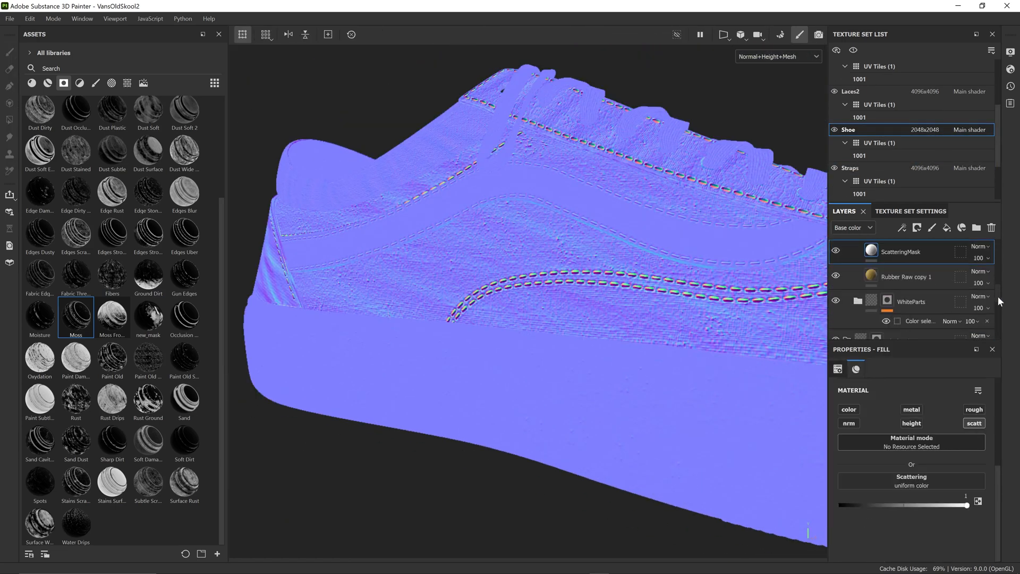
click(924, 294)
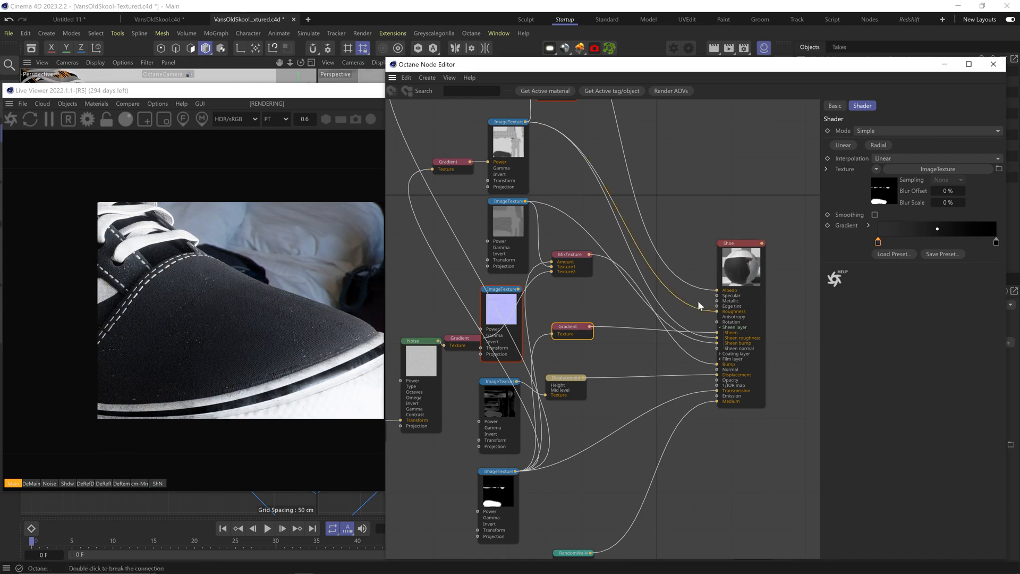
- In Cinema 4D's Octane Node Editor, solo the Shoe material's Add and MixTexture nodes while tuning the scaled Perlin noise that feeds them
click(756, 313)
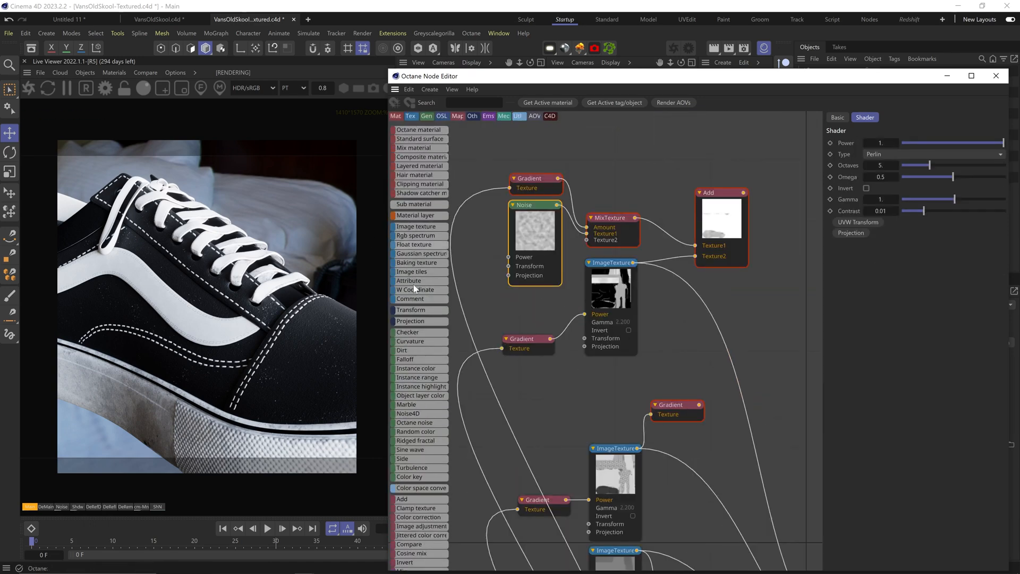
right_click(554, 253)
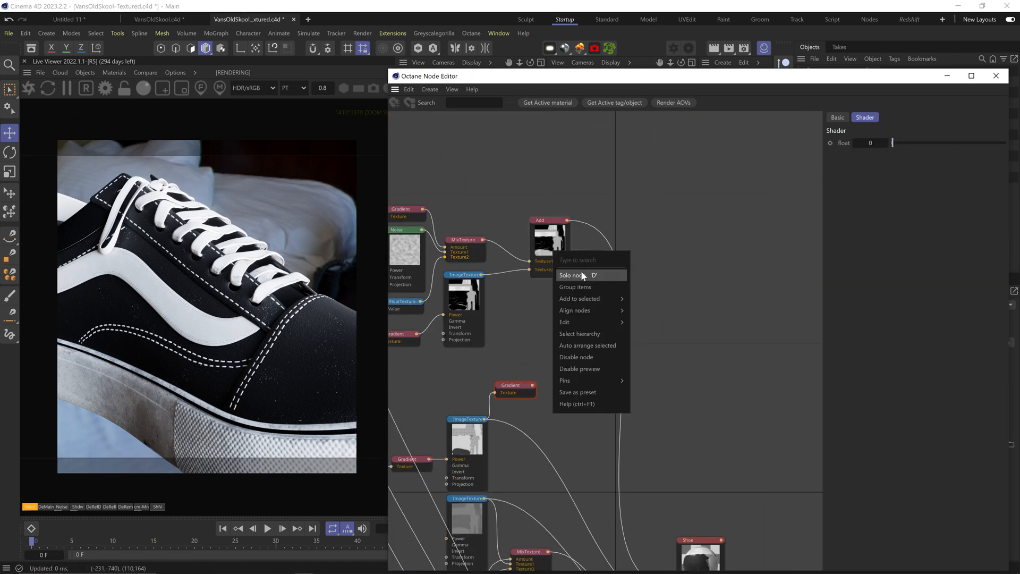
click(582, 276)
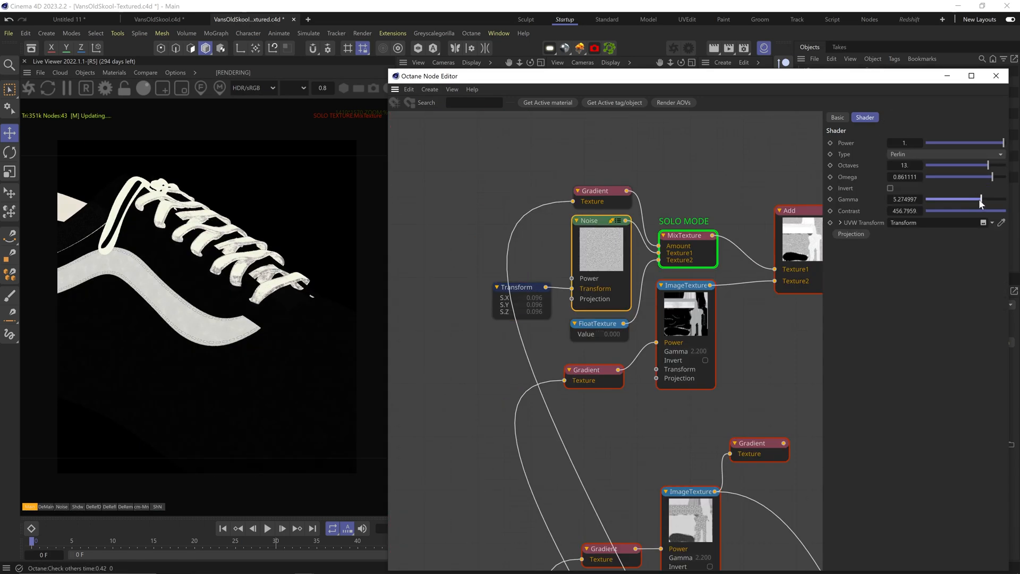
click(685, 255)
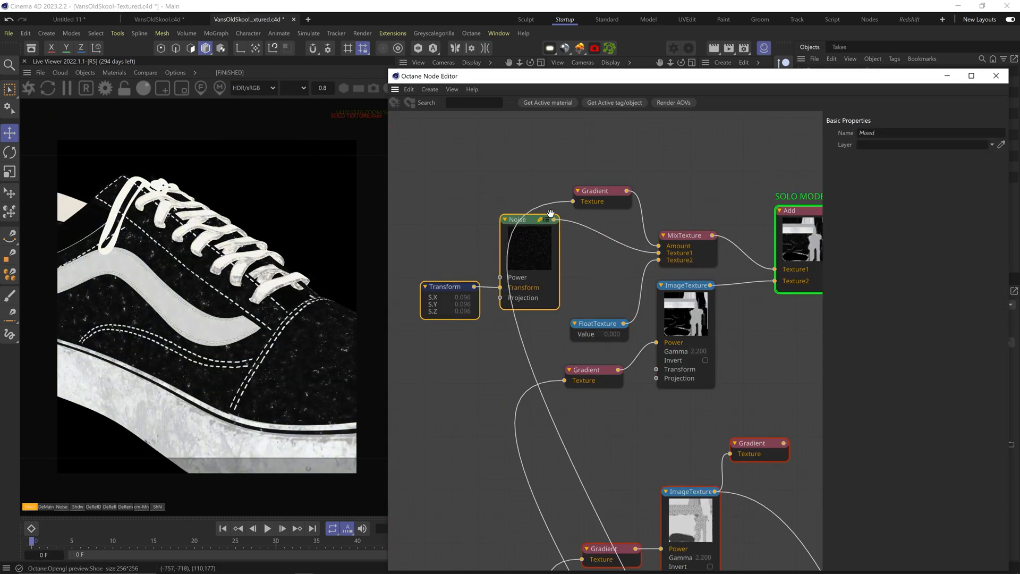